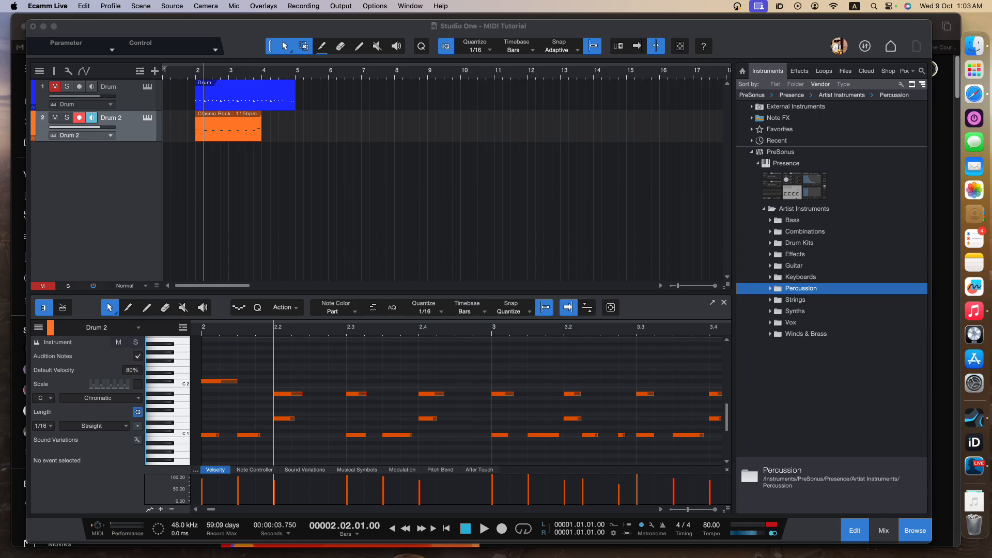
Place the playhead at bar 2 and expand the Classical folder in the loop library
click(578, 309)
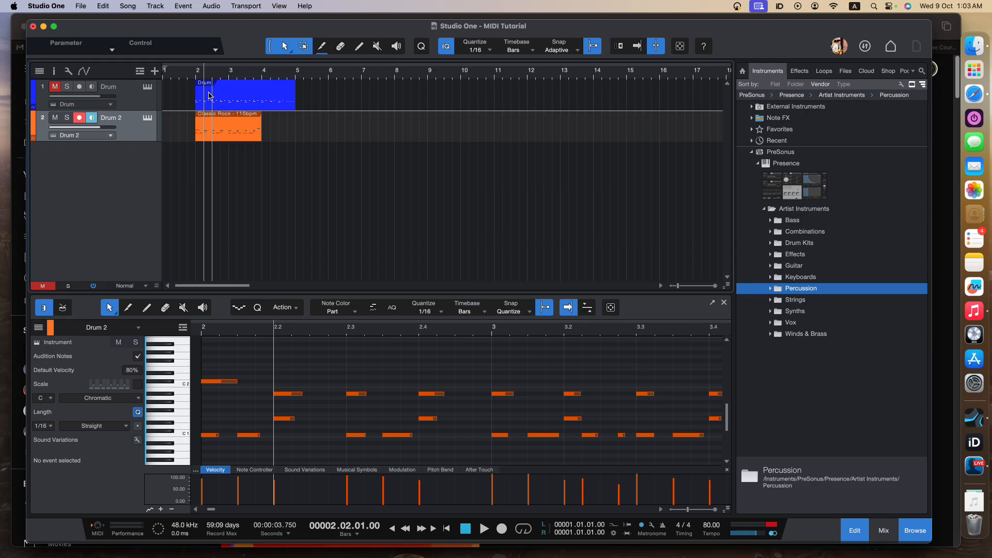
click(195, 77)
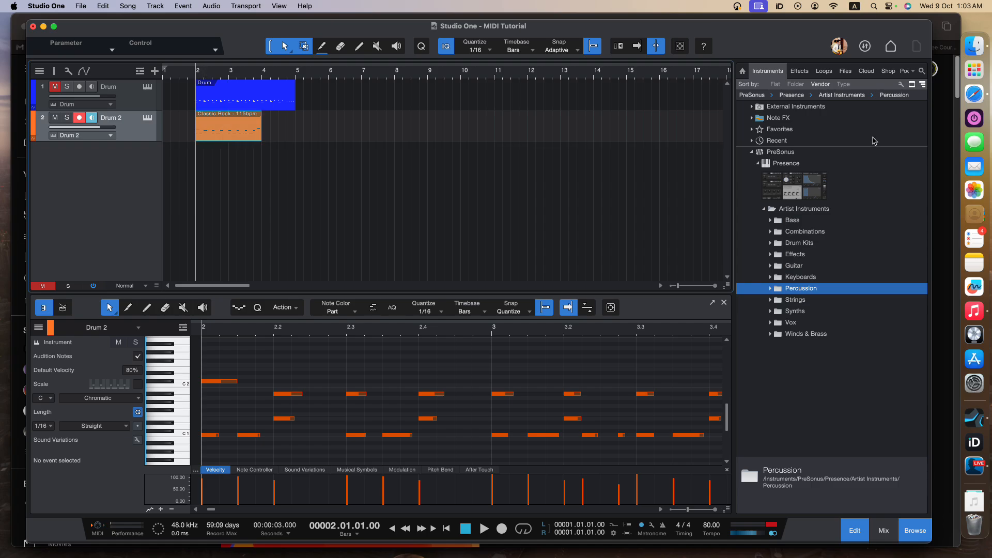
click(824, 70)
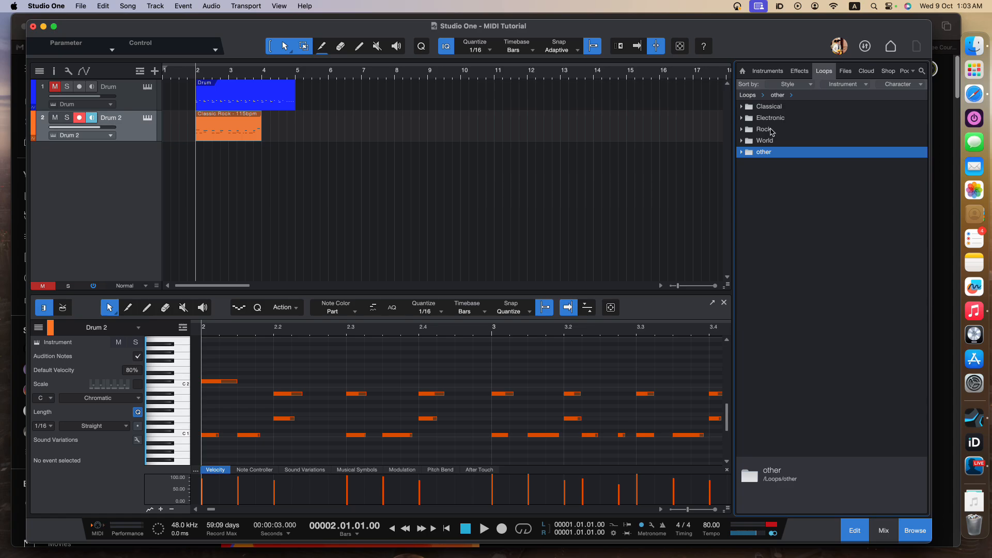
click(743, 107)
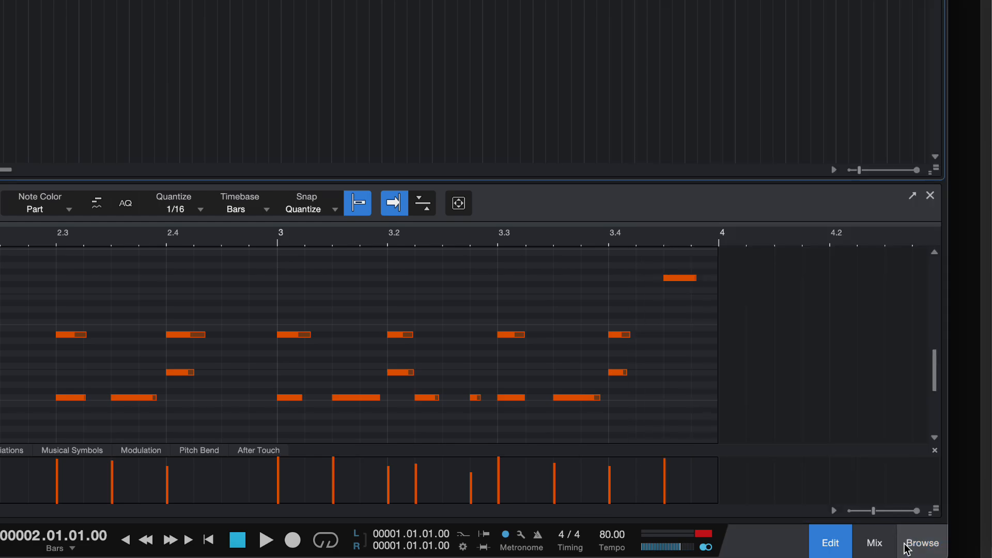
click(908, 551)
click(908, 551)
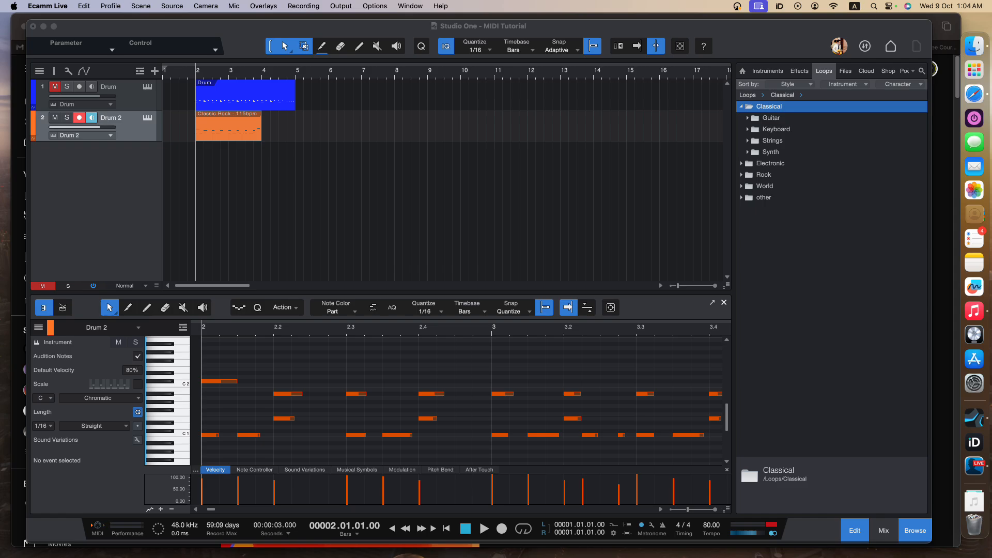
click(569, 248)
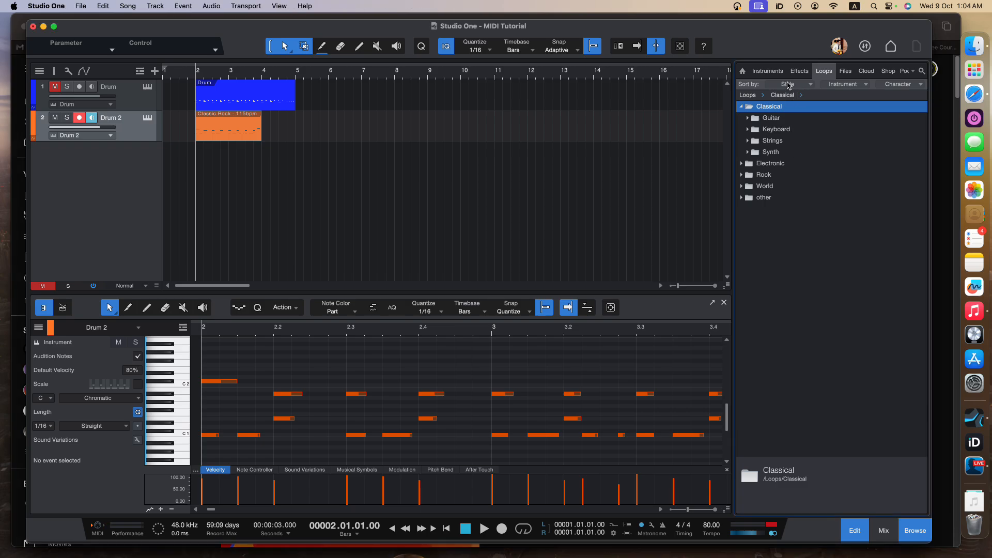
key(super+Tab)
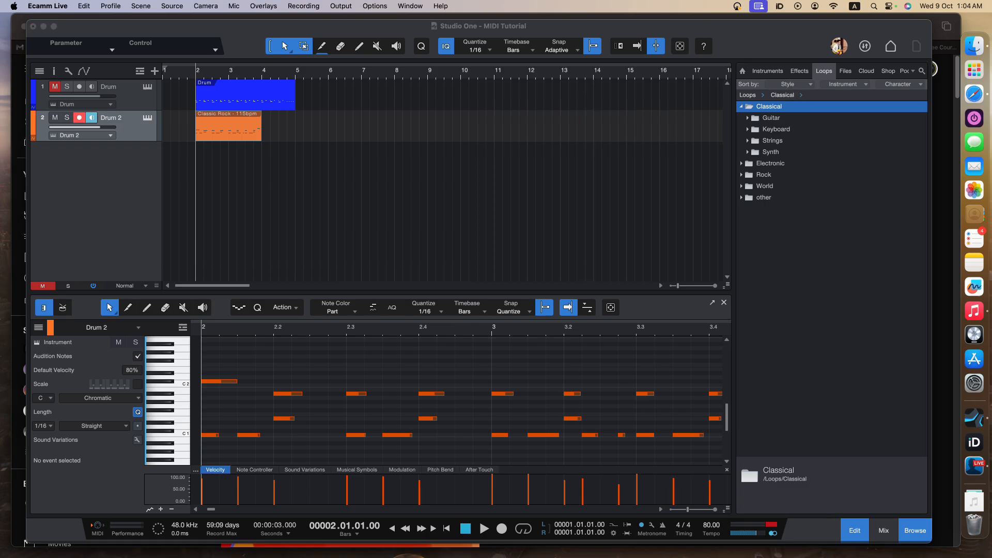
click(811, 436)
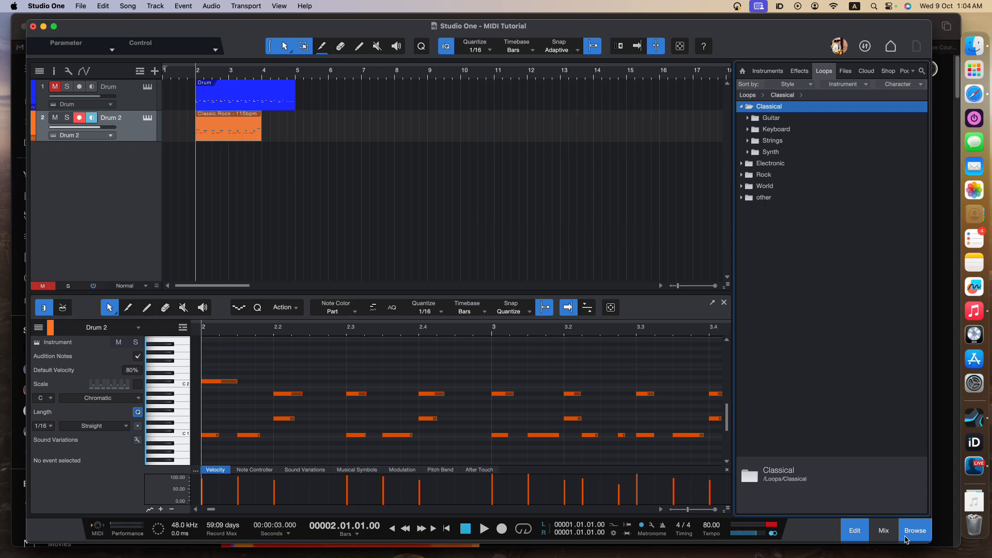
click(858, 532)
click(858, 531)
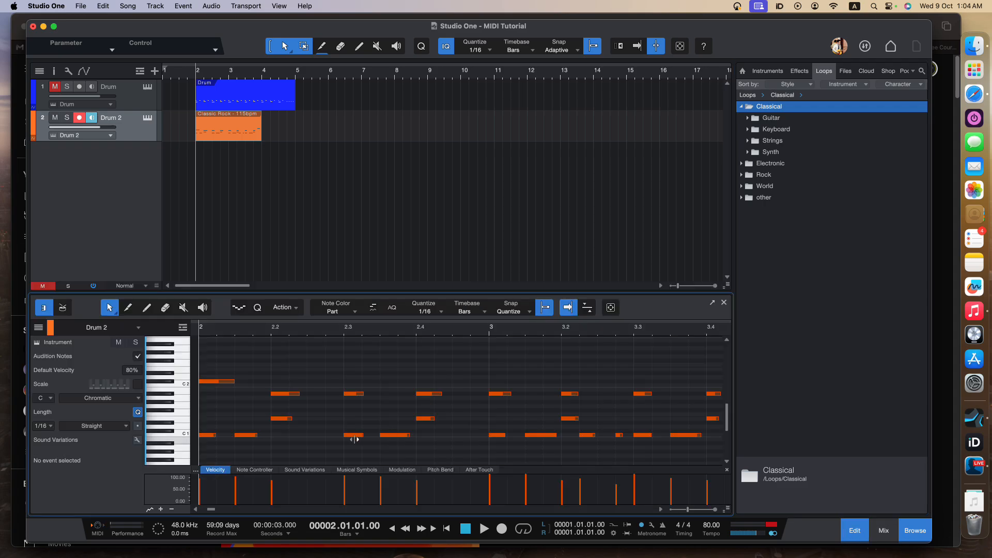
scroll(337, 410, down, 1)
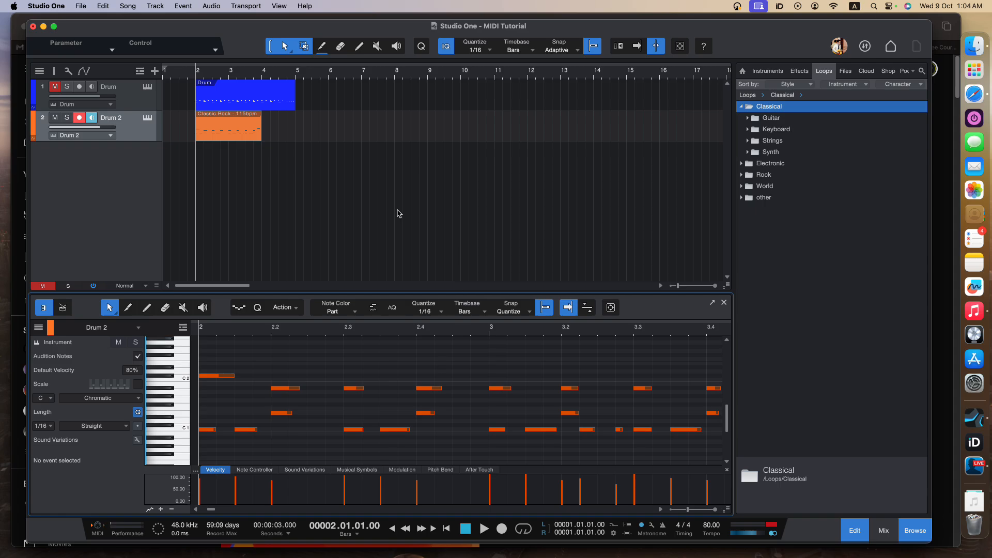
click(155, 117)
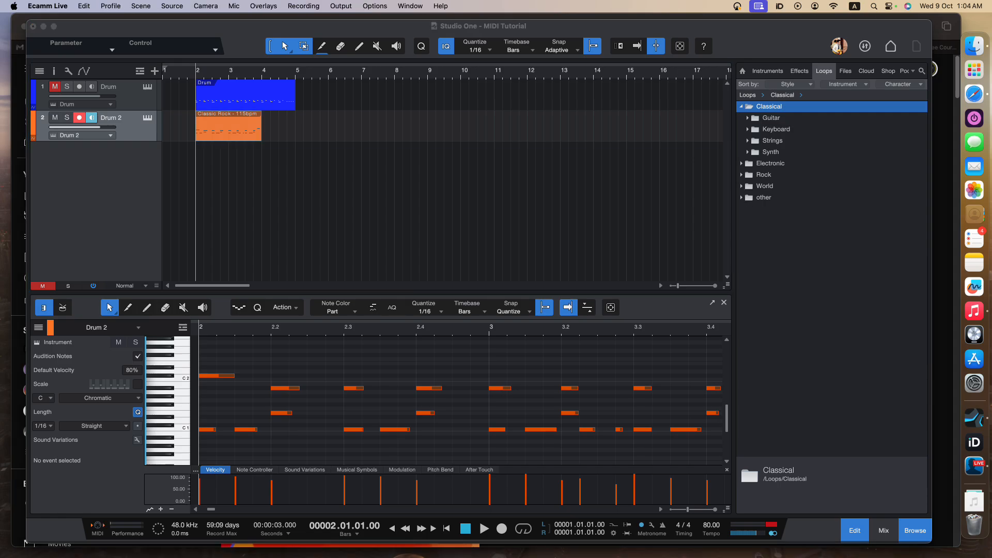
Open the loop folder under other > Keyboard in the loop library and select WurlyIV 1 - 115bpm - a.musicloop
click(745, 200)
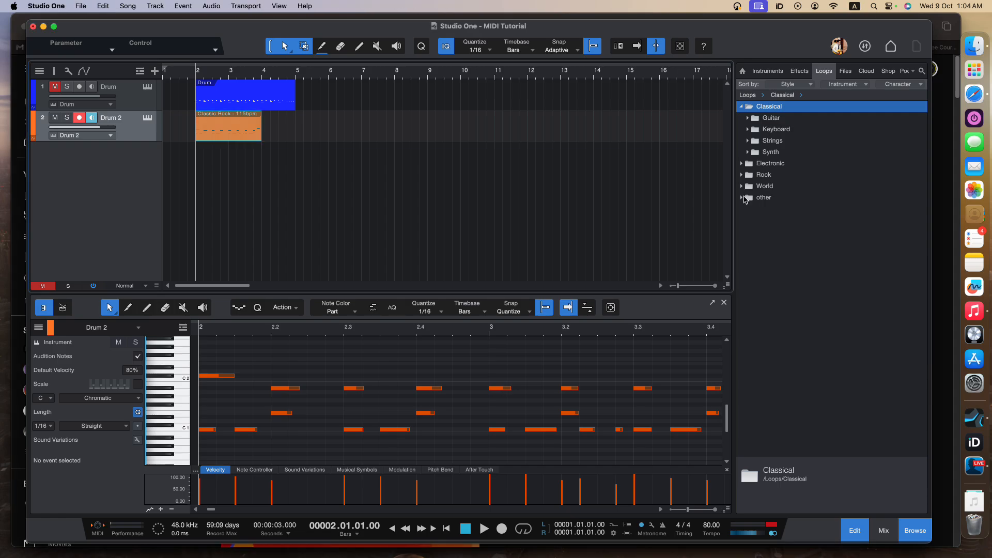
click(745, 200)
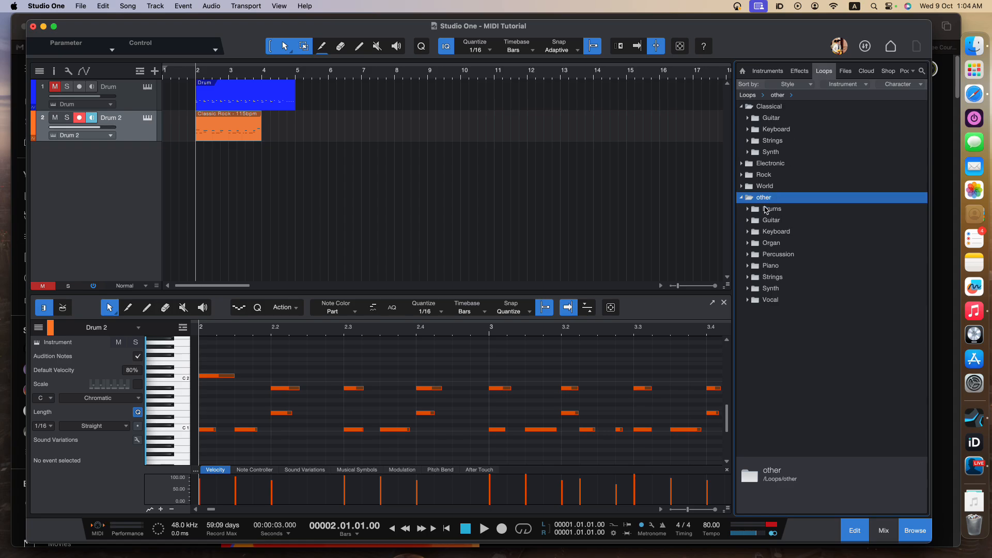
click(755, 231)
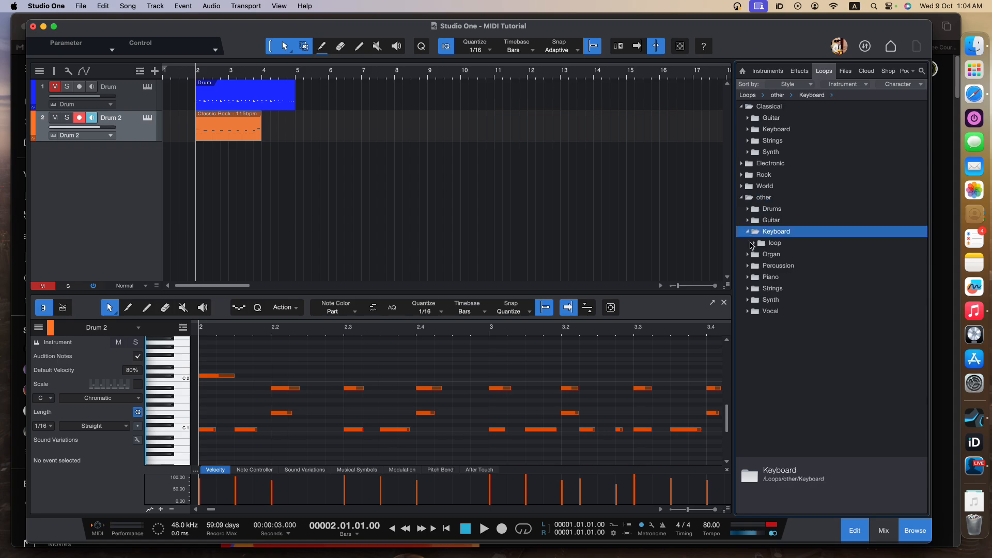
click(755, 246)
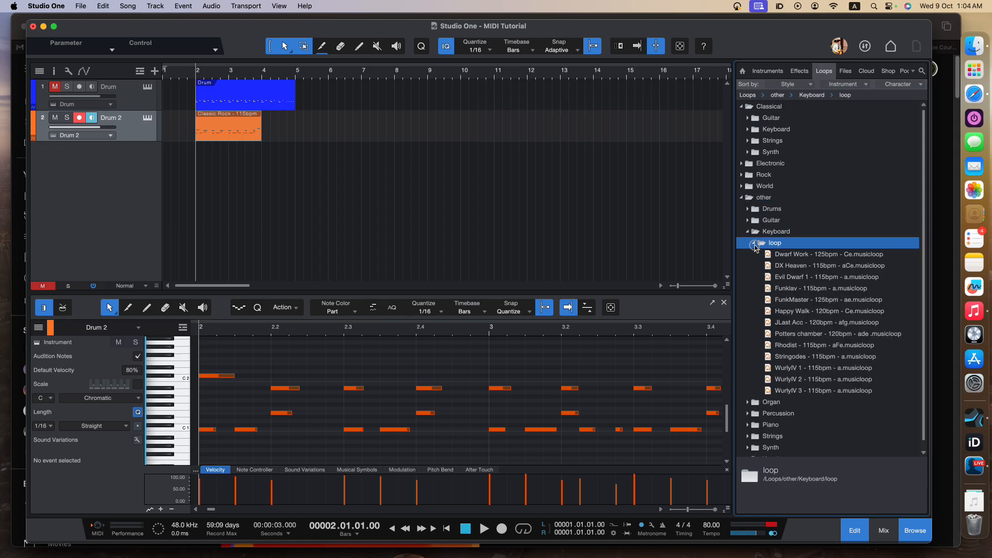
click(814, 369)
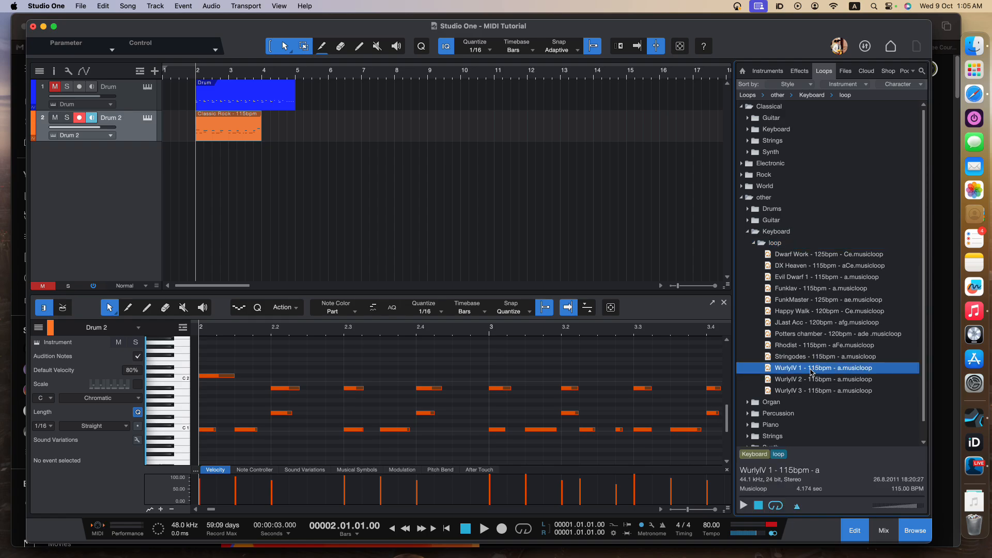
Preview the WurlyIV 1, WurlyIV 2 and WurlyIV 3 keyboard loops, and stop the playback
key(super+Tab)
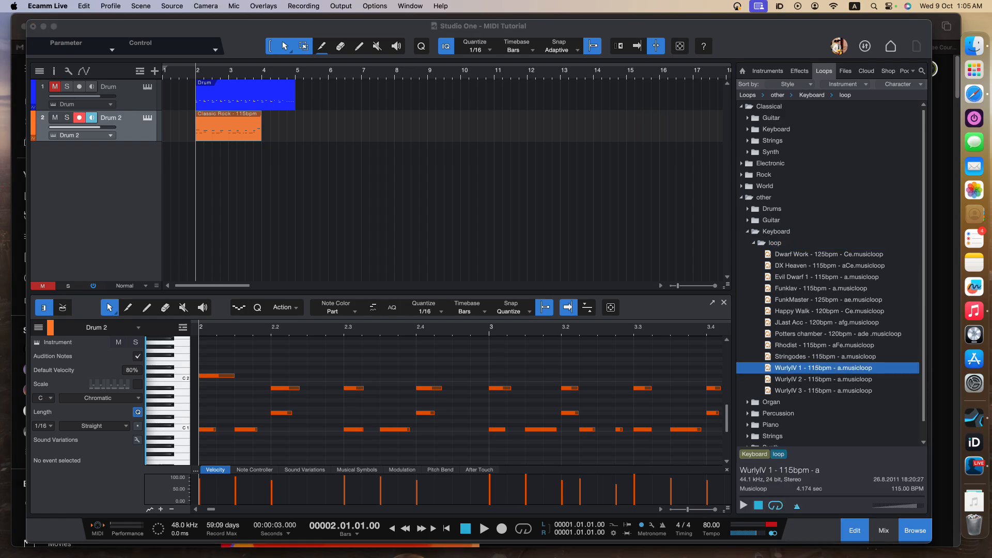
key(super+Tab)
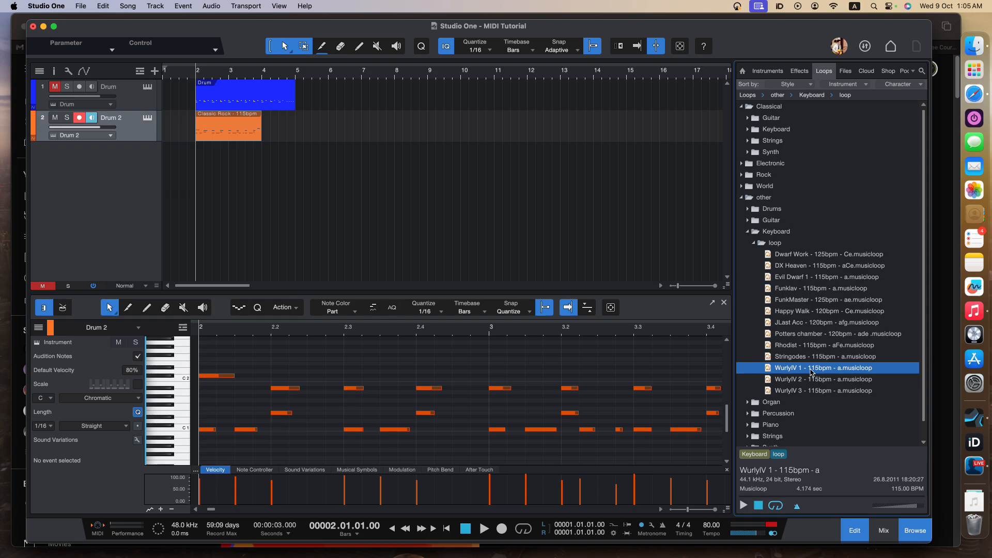
key(super+Tab)
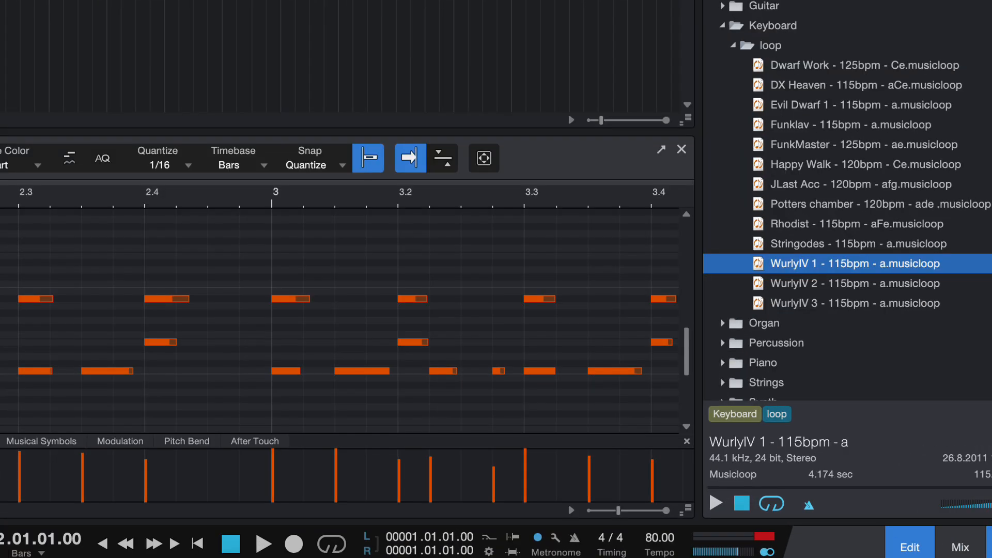
key(super+Tab)
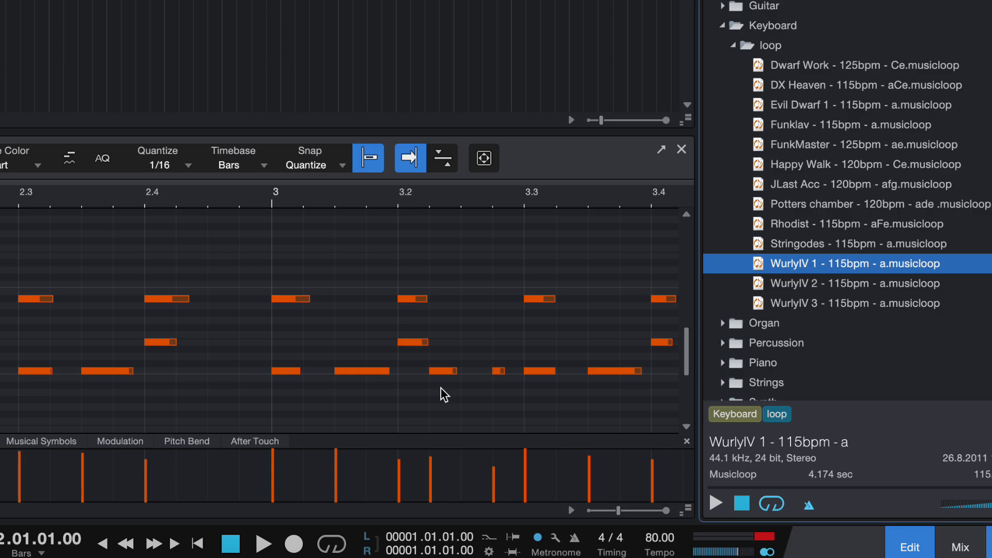
click(715, 504)
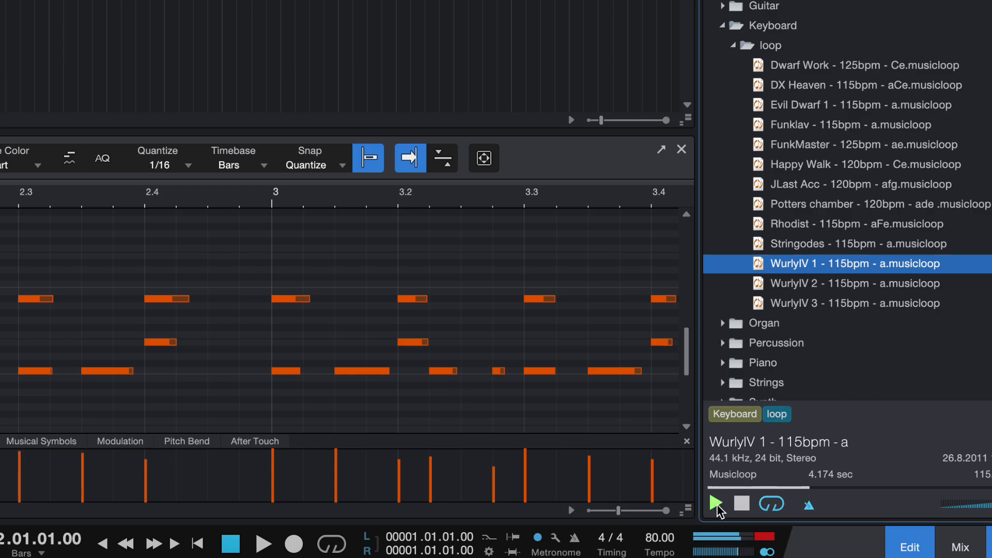
click(774, 287)
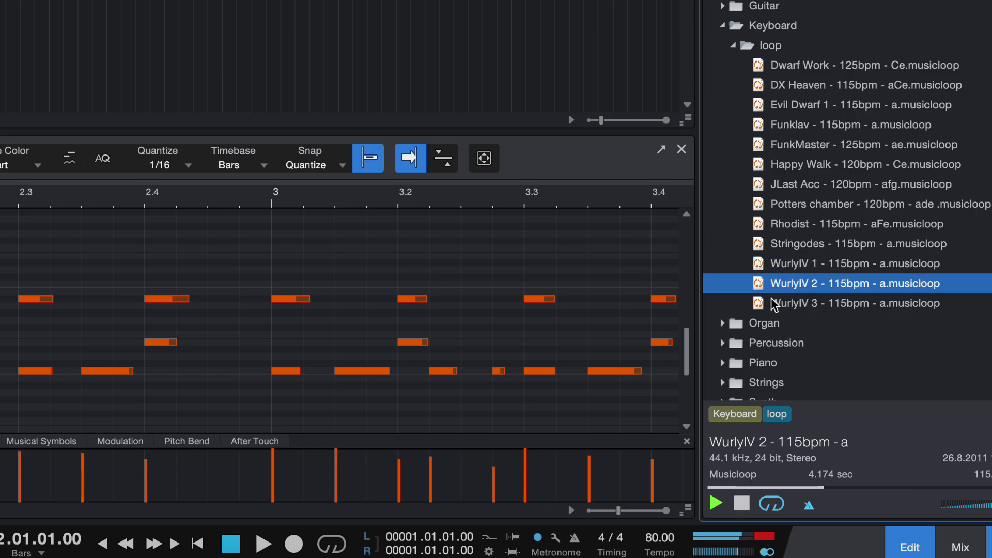
click(773, 299)
click(742, 503)
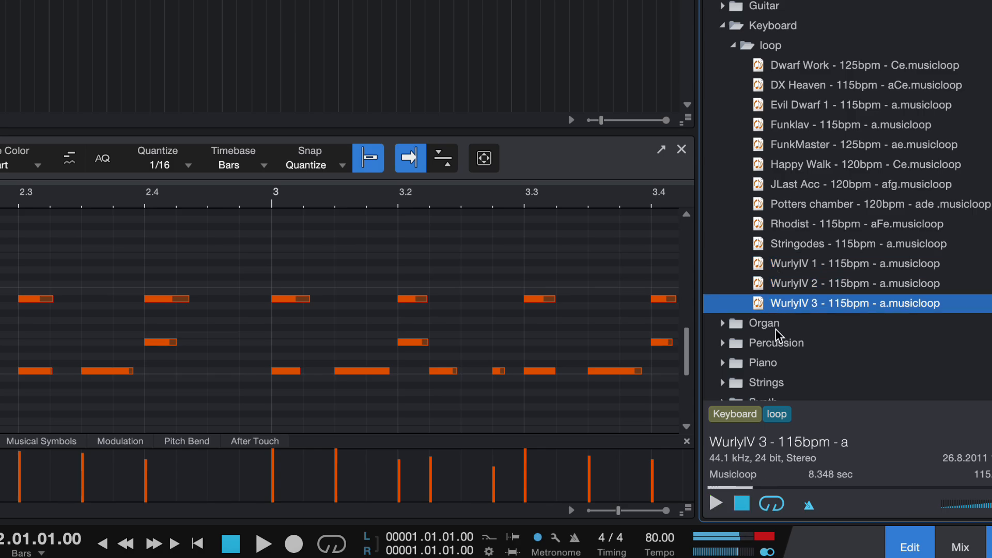
Add the WurlyIV 1 - 115bpm - a loop at bar 2 on a new instrument track below Drum 2
click(788, 269)
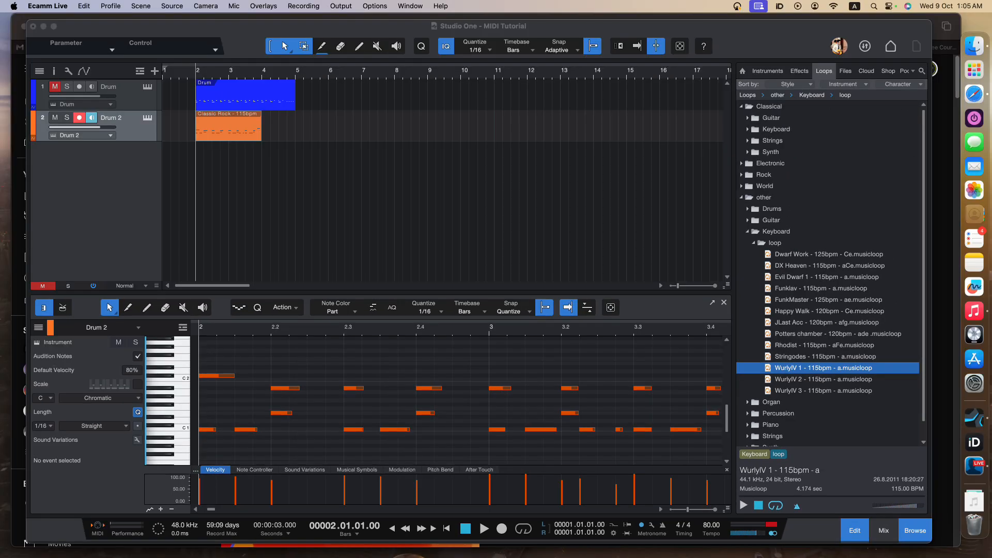
click(643, 337)
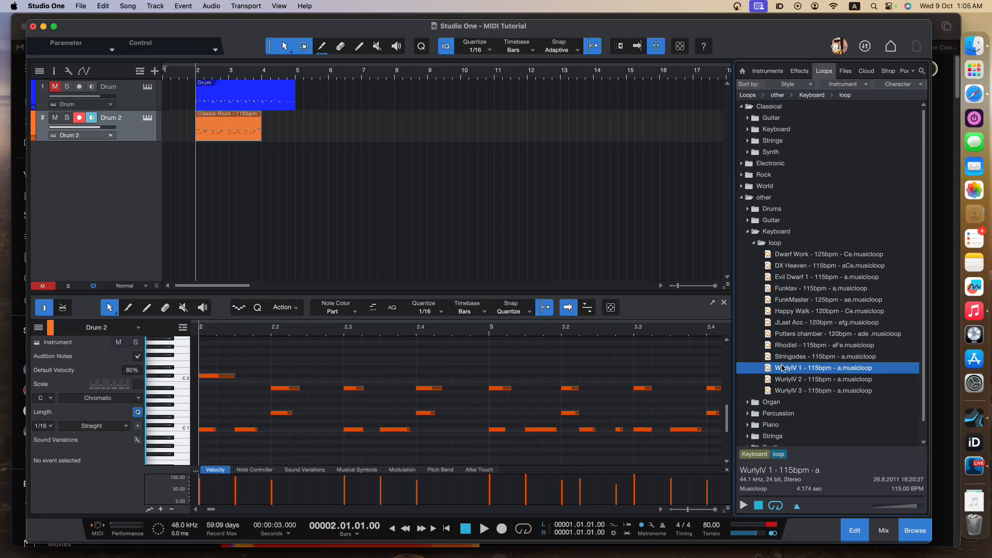
drag(784, 369, 215, 166)
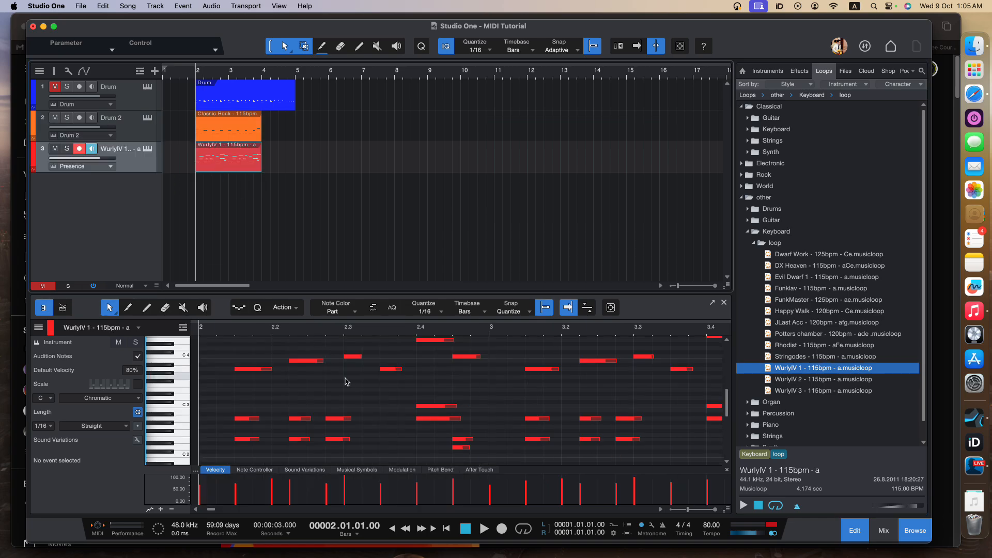
Select the A3 note at 2.3.3 in the WurlyIV 1 part and examine its Pitch Bend and Velocity lanes
click(365, 393)
click(386, 369)
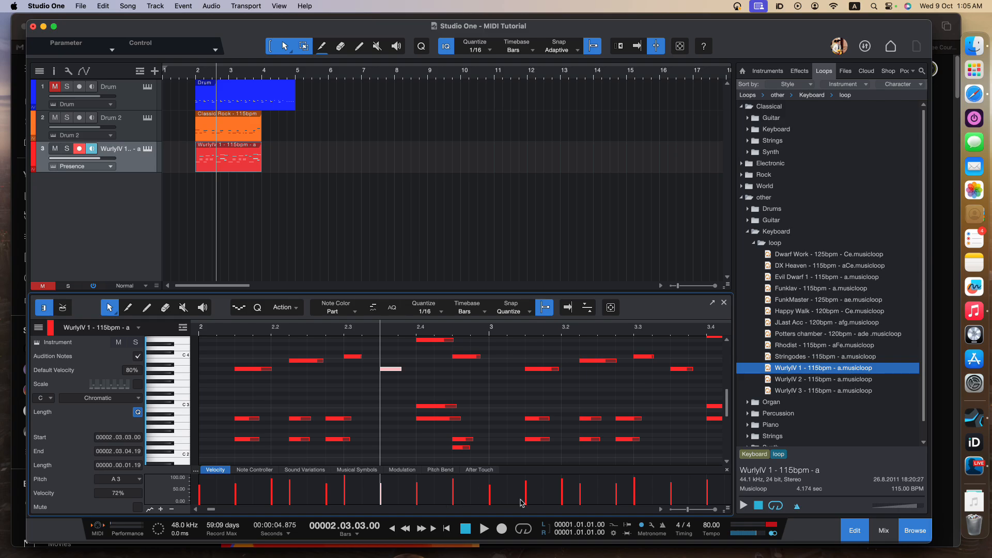
click(440, 470)
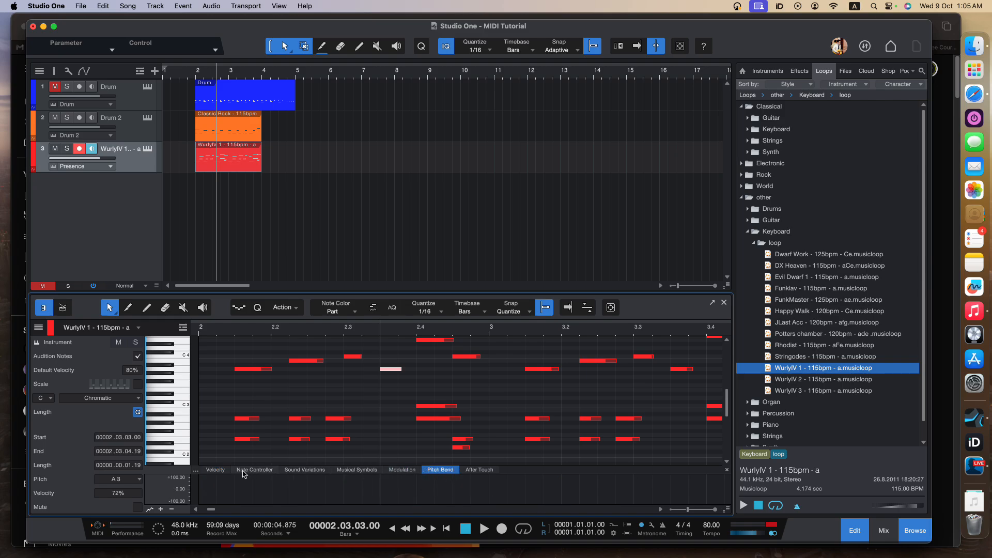
click(226, 471)
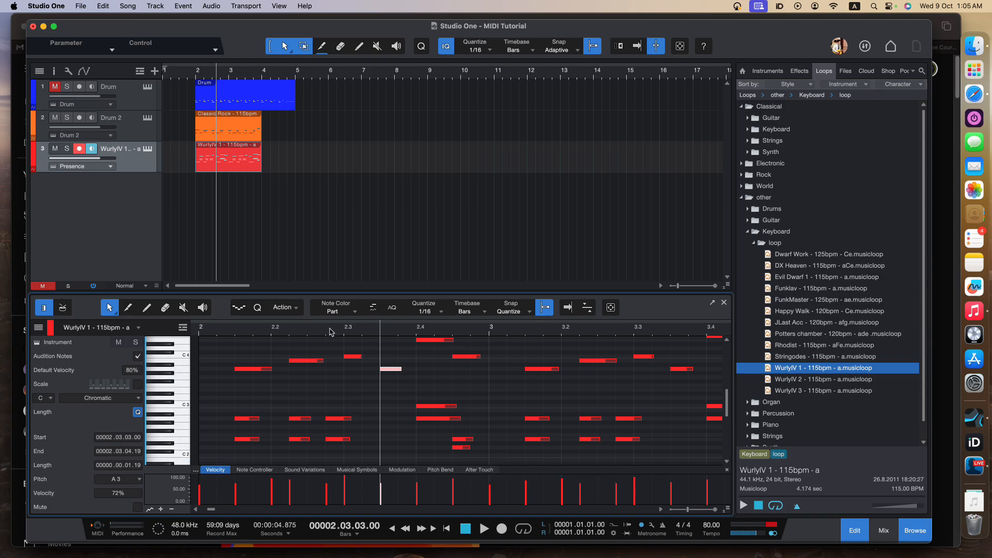
Add a second copy of the WurlyIV 1 loop at bar 2 on a new fourth track, and mute and disarm that track
key(super+Tab)
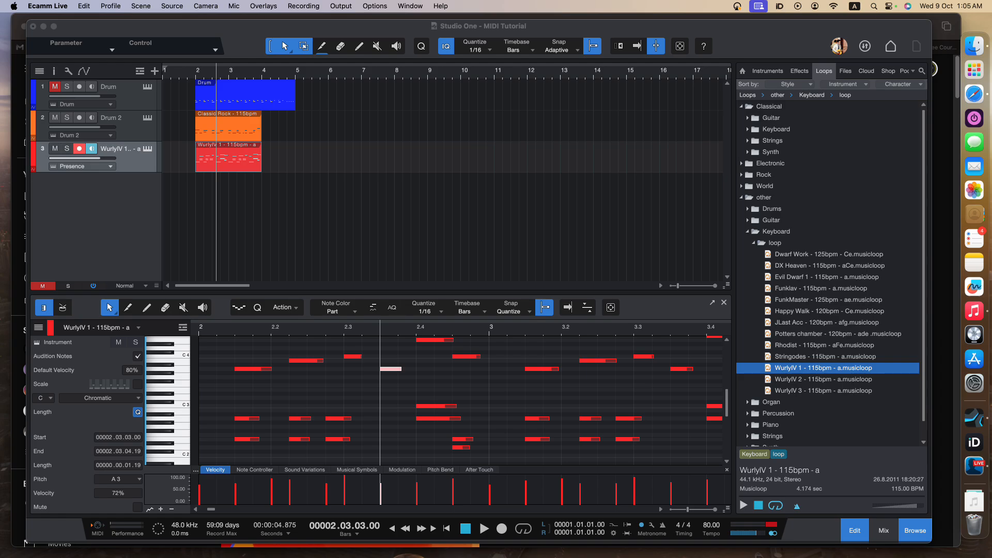
key(super+Tab)
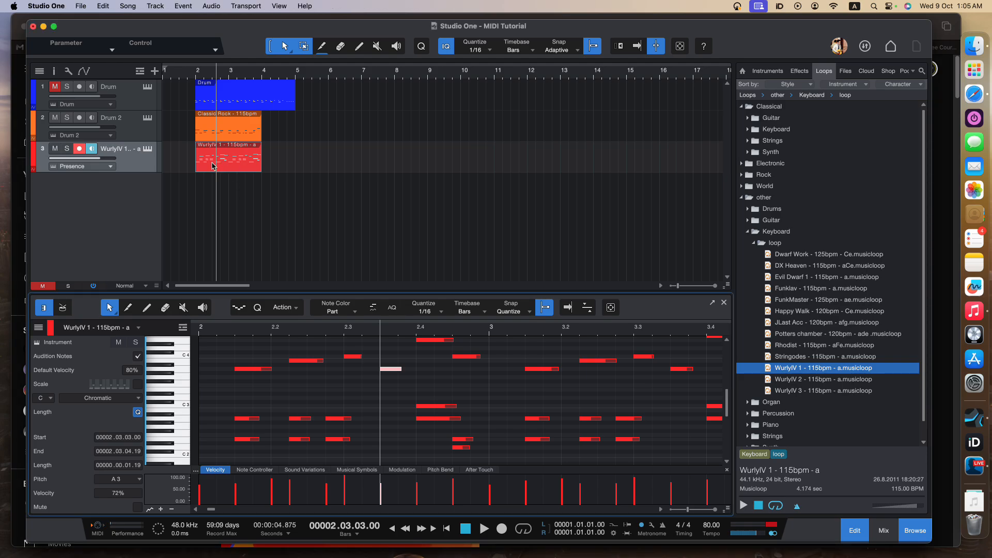
drag(859, 375, 221, 222)
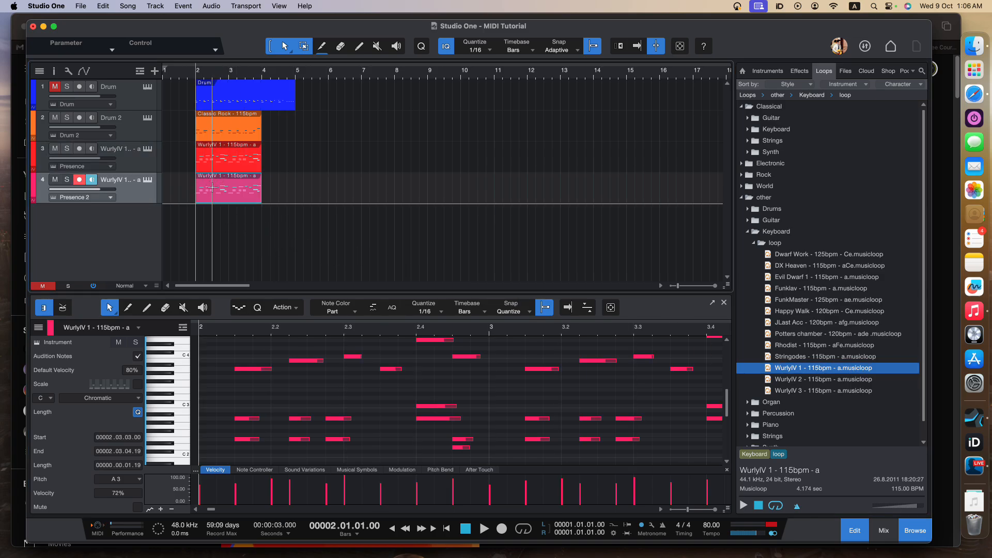
click(55, 180)
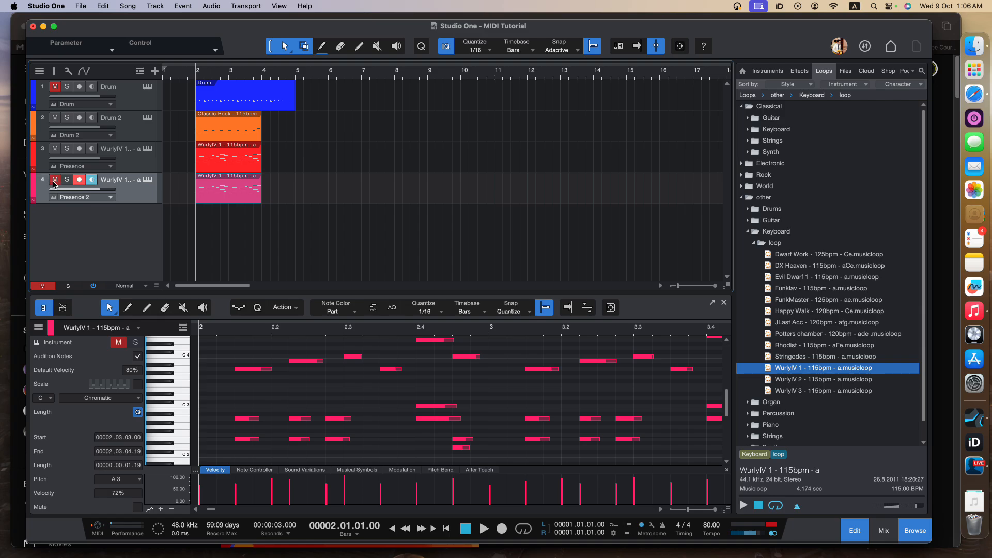
click(80, 181)
Rename the fourth track, which holds the second WurlyIV 1 copy, as Original
click(132, 155)
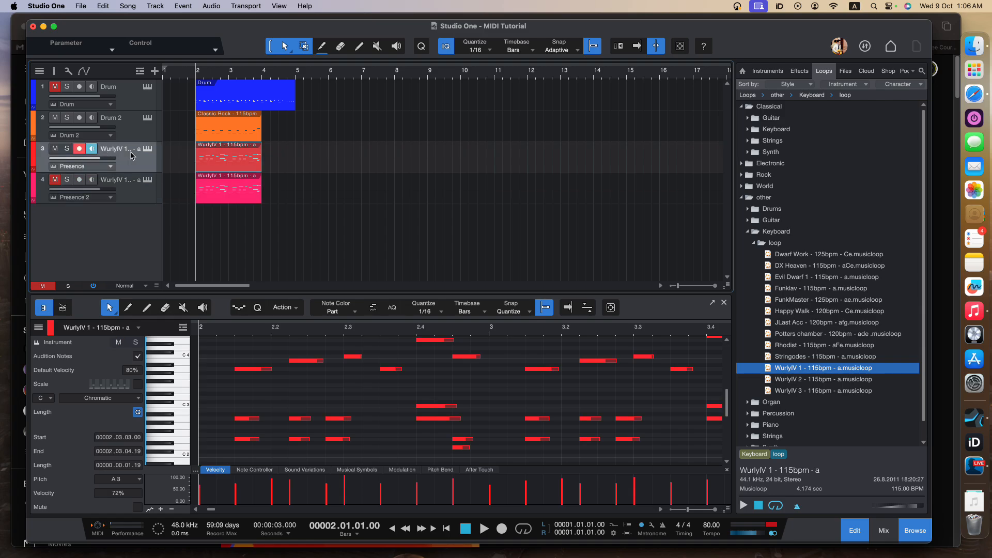
click(129, 180)
click(134, 155)
double_click(124, 180)
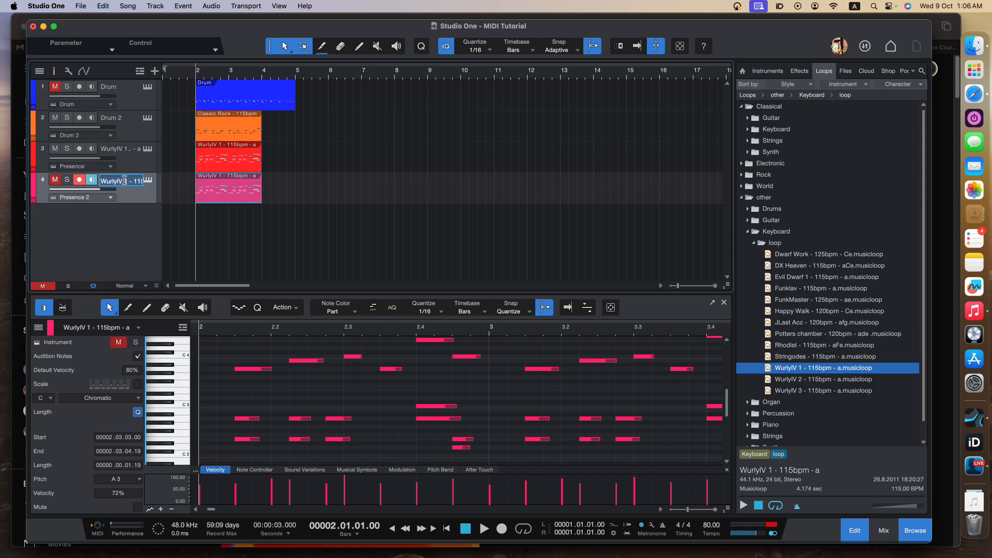
text(Original)
key(Return)
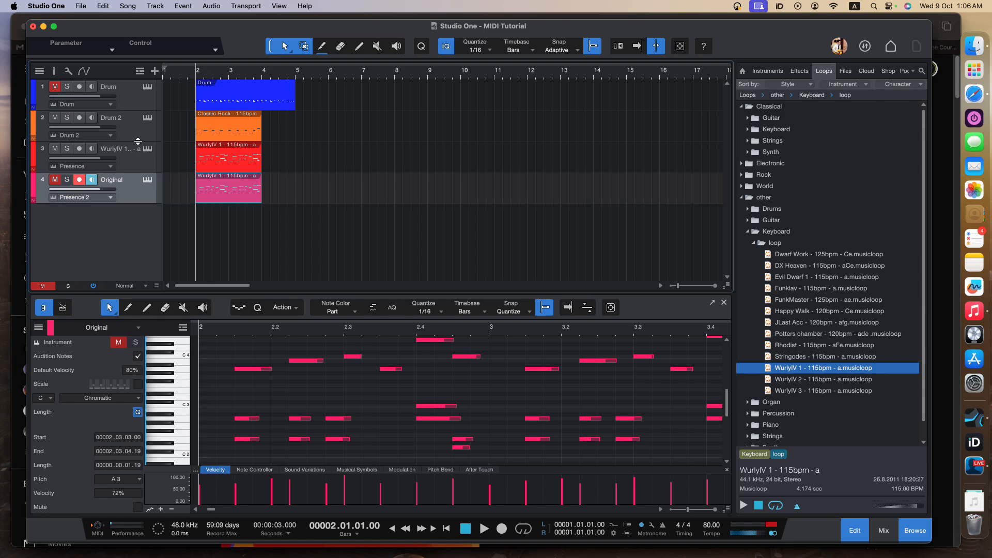
Set the loop range from bar 2 to bar 4 and turn on loop playback, with the WurlyIV 1 track selected
click(136, 157)
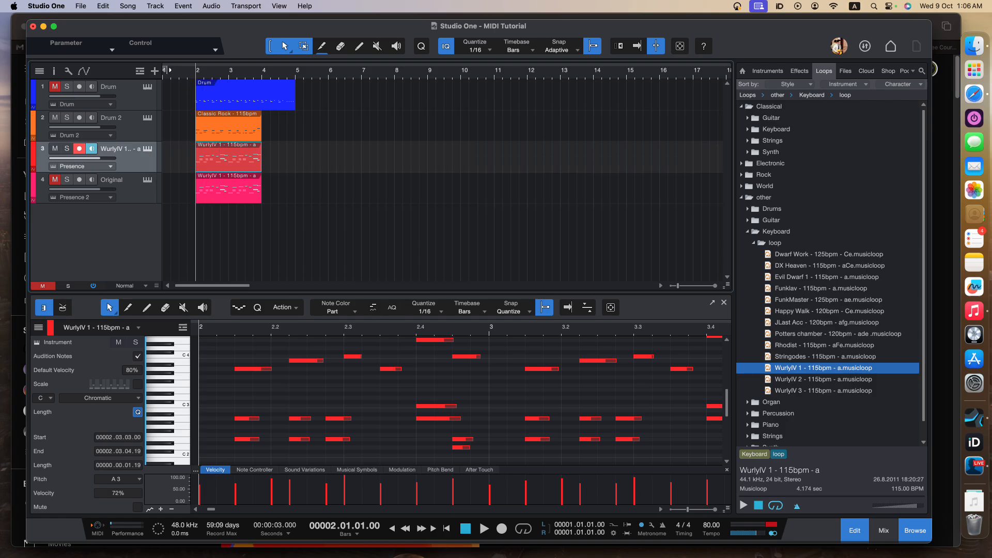
drag(164, 71, 262, 86)
drag(164, 70, 193, 70)
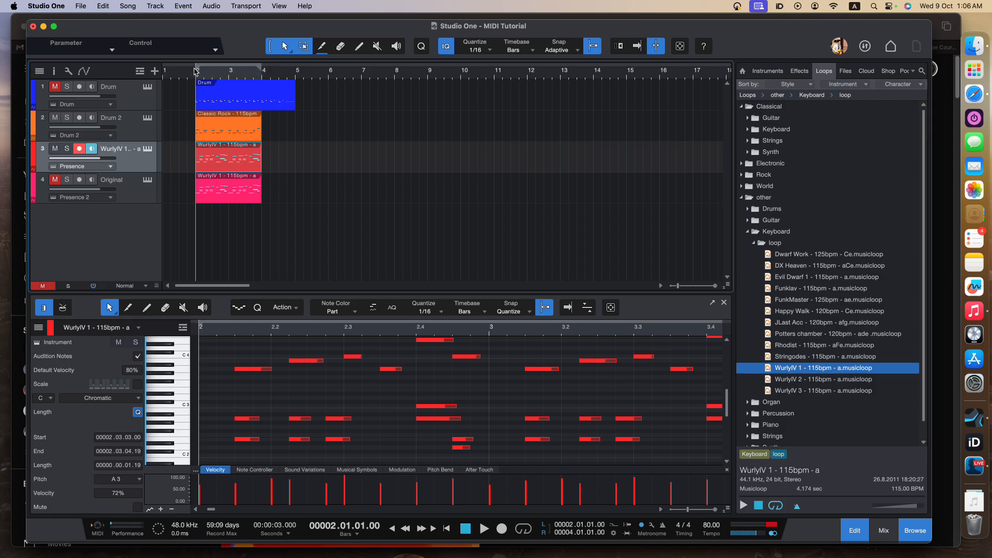
click(524, 530)
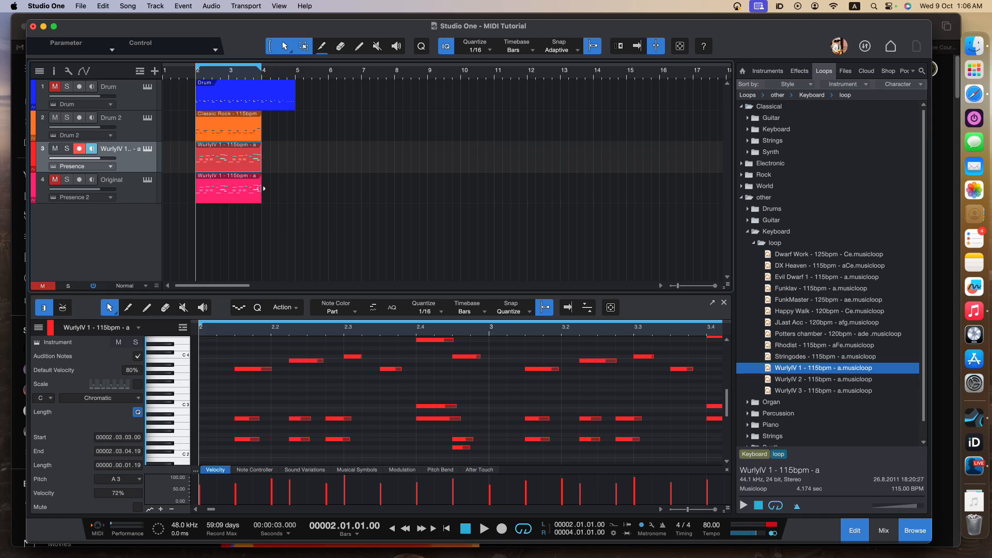
Open the Presence instrument of the third track and reposition its window over the arrangement
click(148, 150)
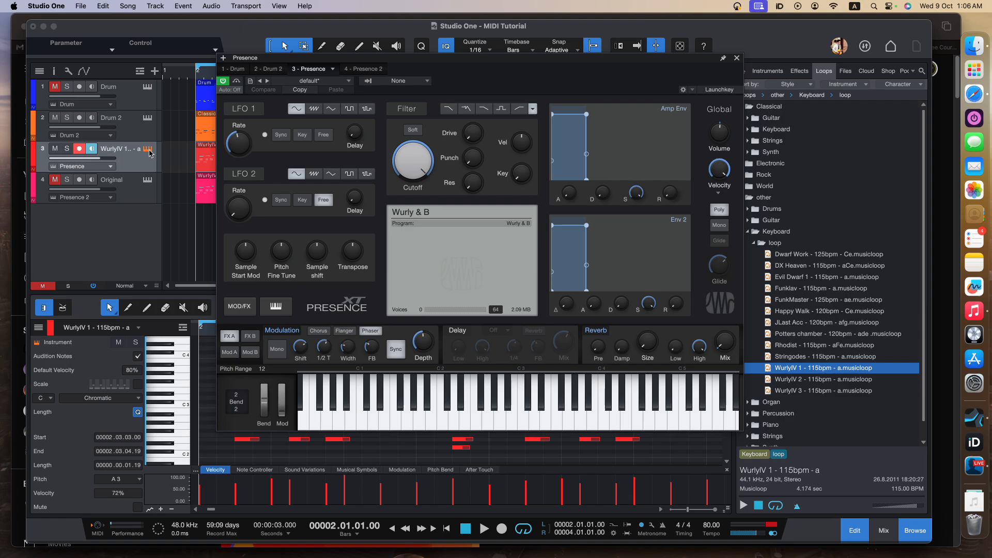
click(149, 153)
key(super+Tab)
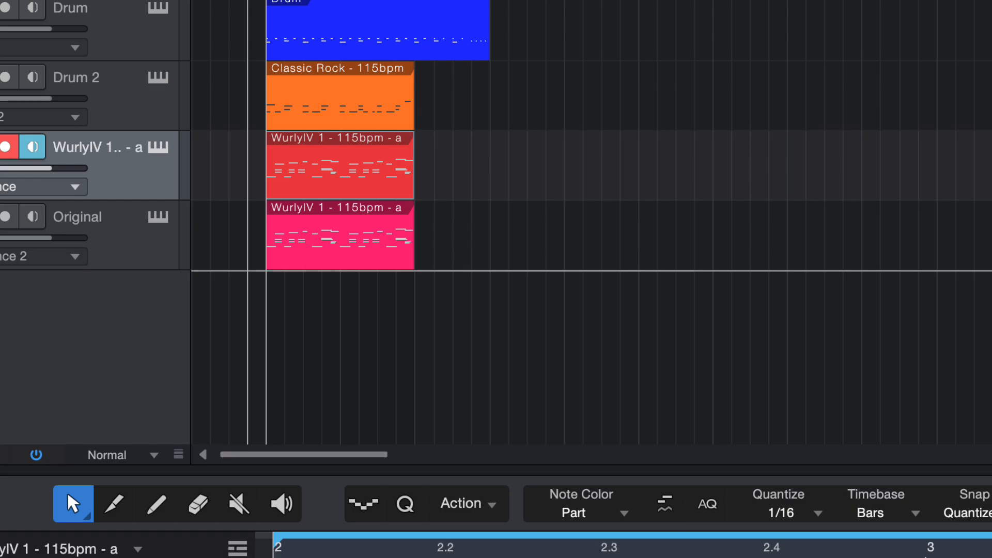
click(432, 347)
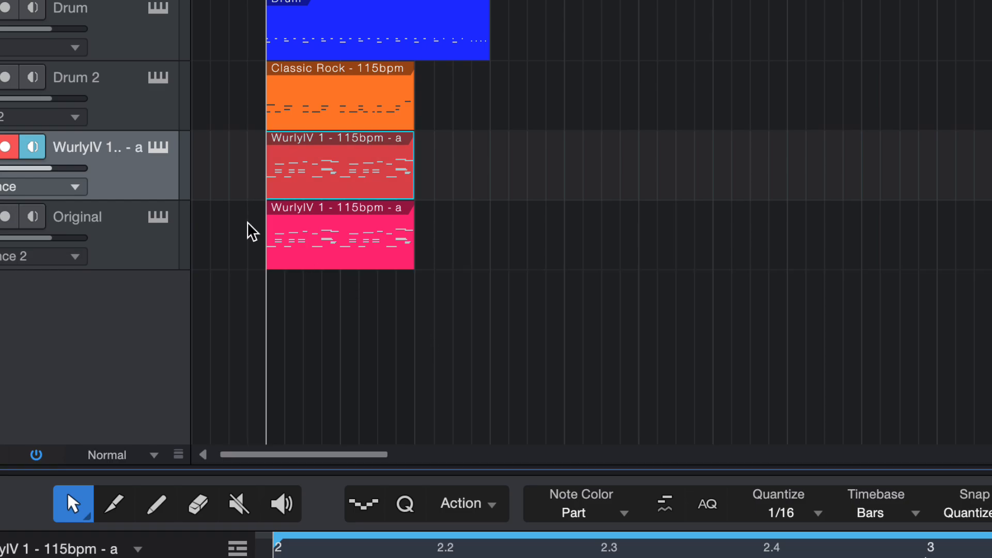
click(166, 156)
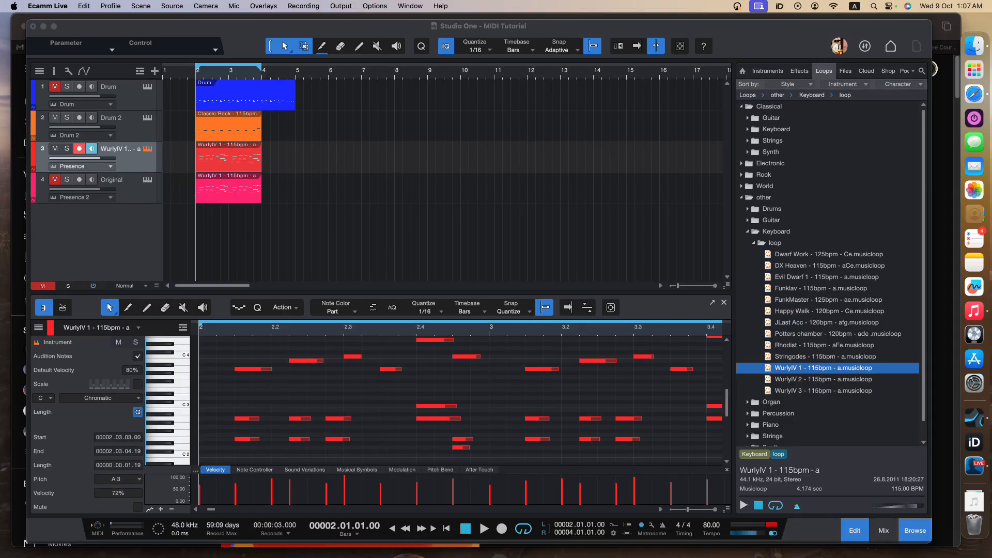
click(389, 278)
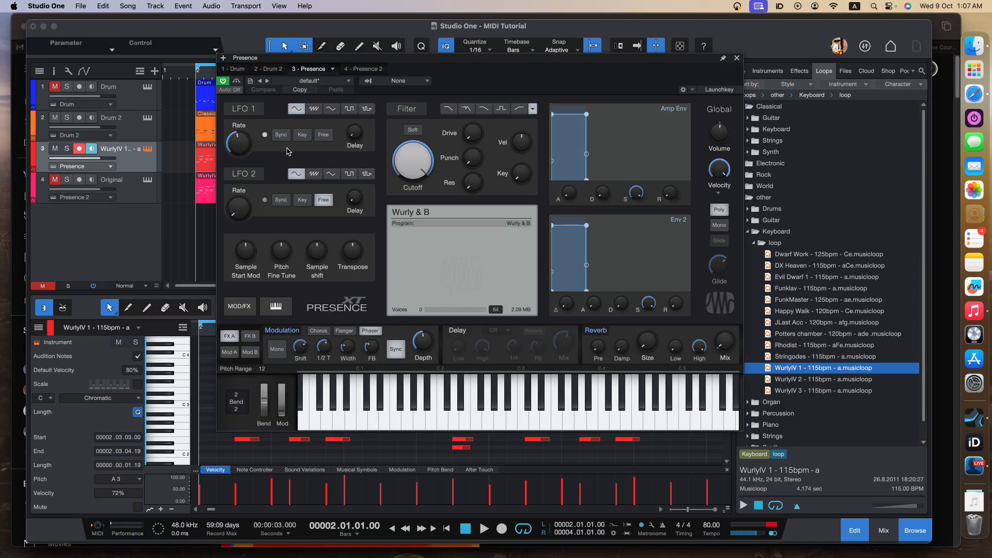
drag(447, 66, 429, 77)
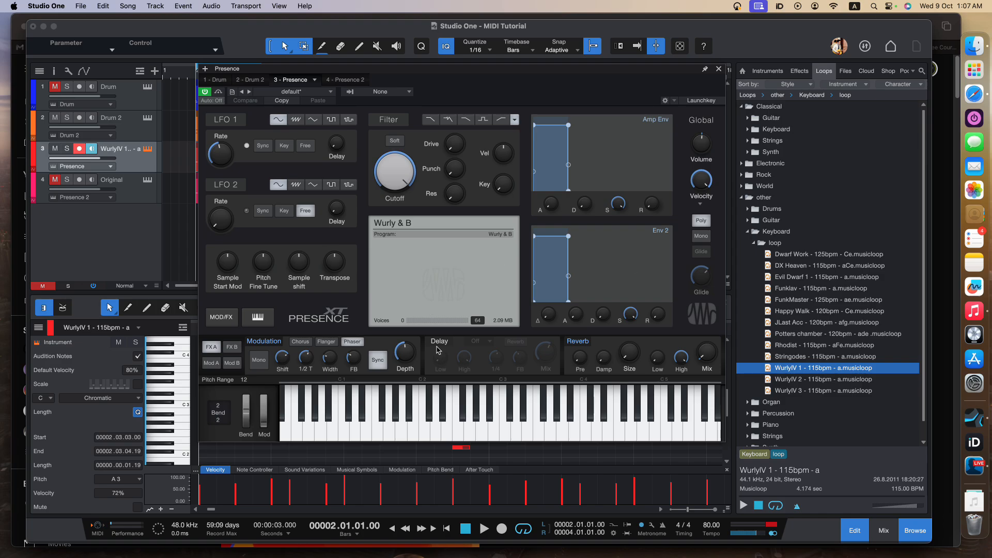
mouse_move(526, 419)
mouse_down()
mouse_move(383, 430)
mouse_move(662, 436)
mouse_move(382, 439)
mouse_up()
Rename the third track's Presence instrument as WurlyIV 1
click(314, 80)
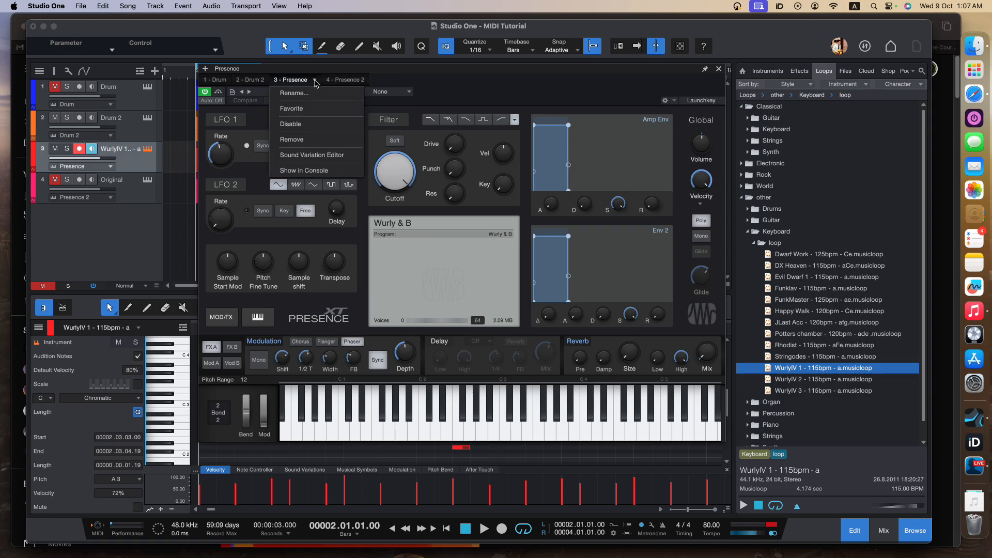
click(307, 94)
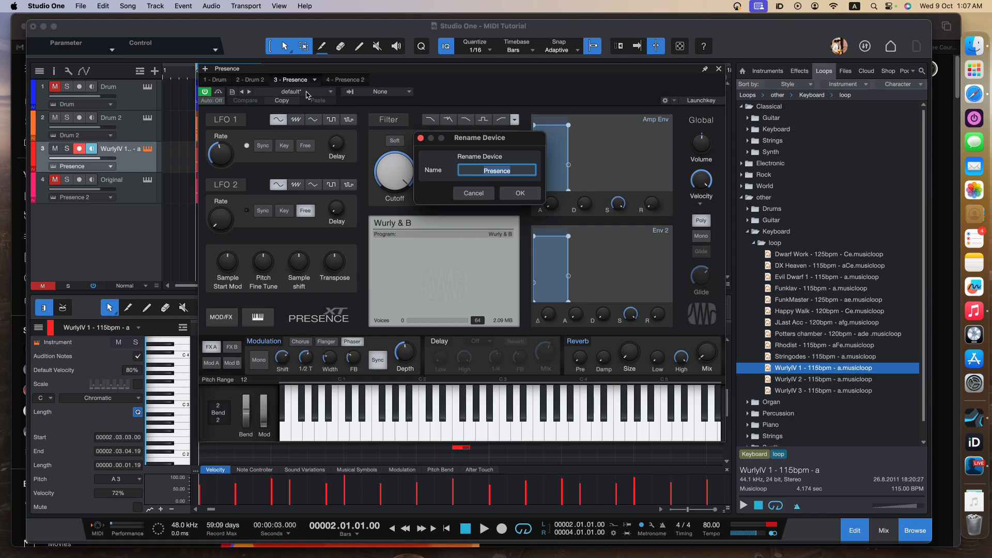
text(WurlyIV 1)
key(Return)
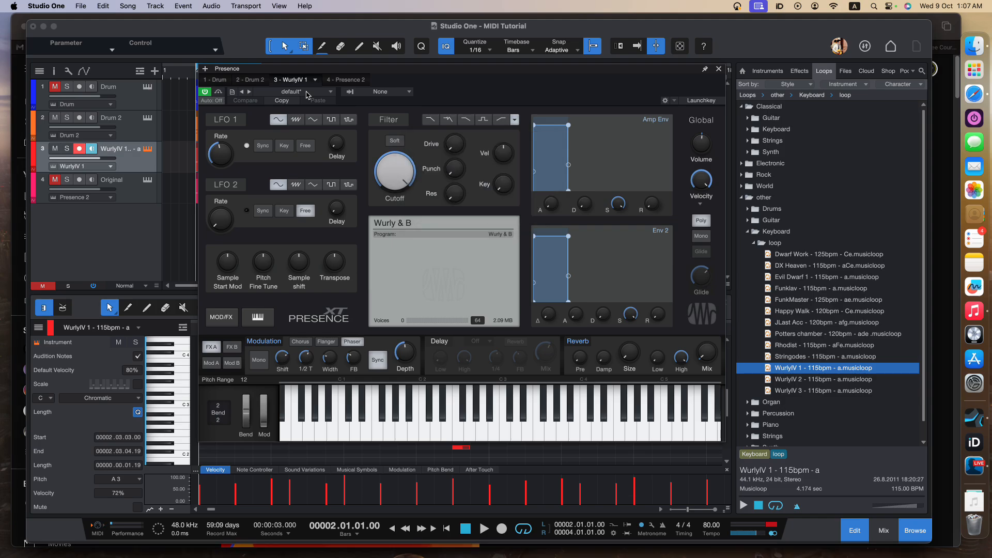
Rename the Presence 2 instrument of the Original track as WurlyIV Org
click(357, 82)
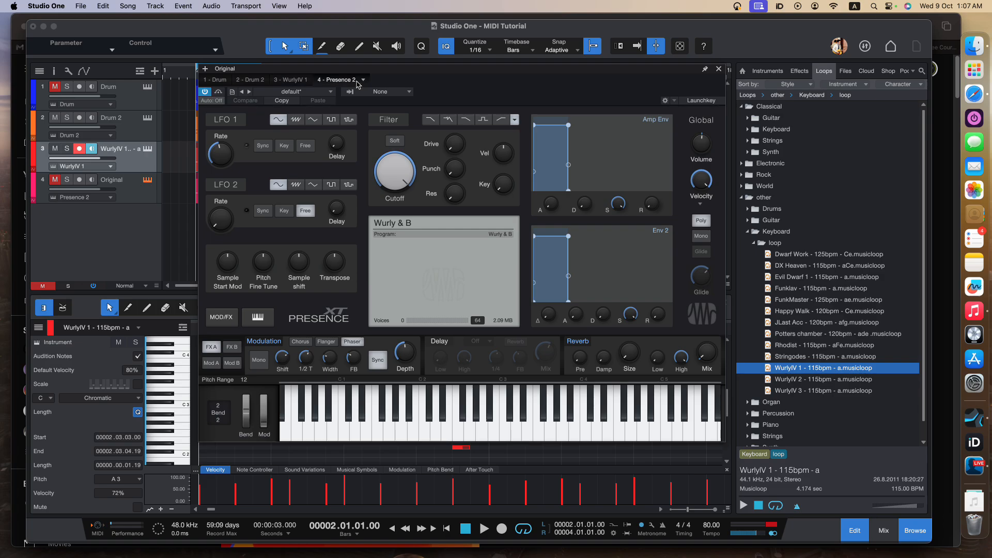
click(363, 80)
click(368, 93)
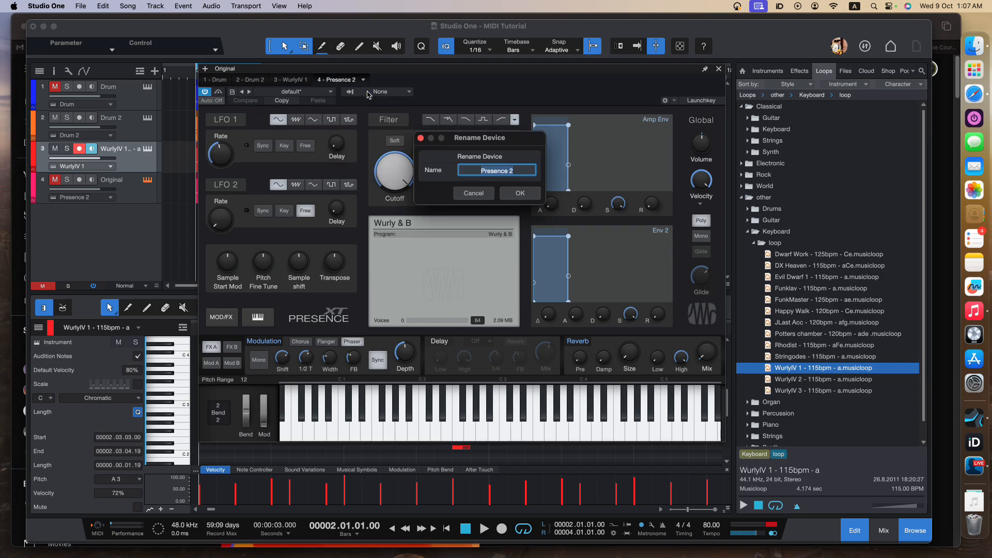
text(WurlyIV Org)
key(Return)
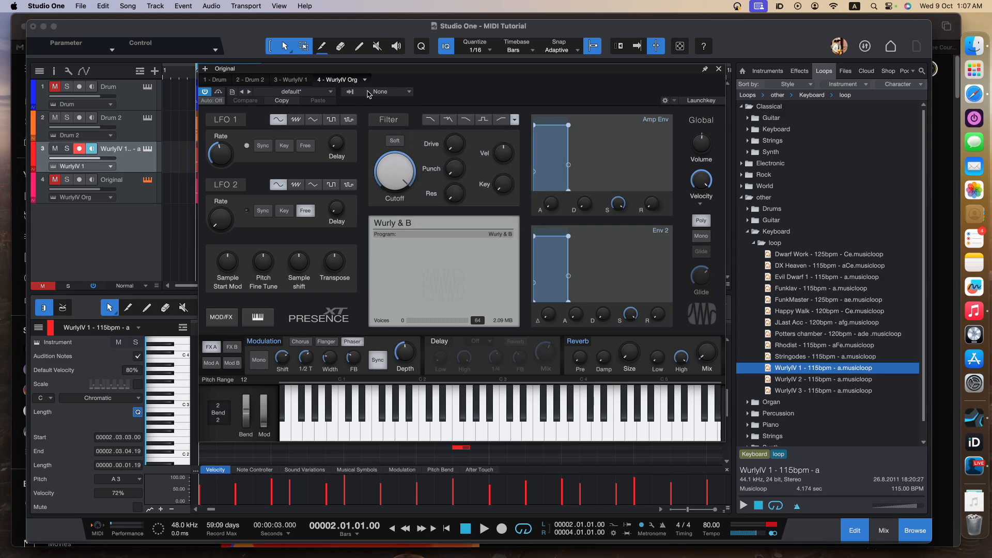
Return to the WurlyIV 1 instrument, play the looped bars to hear it, and hide the loop browser
click(281, 81)
click(385, 438)
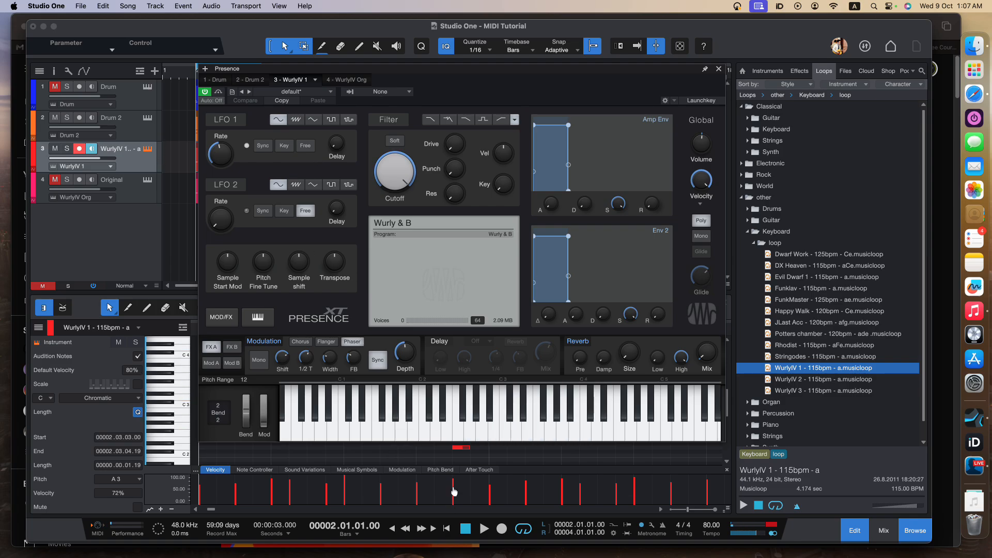
mouse_move(453, 491)
key(space)
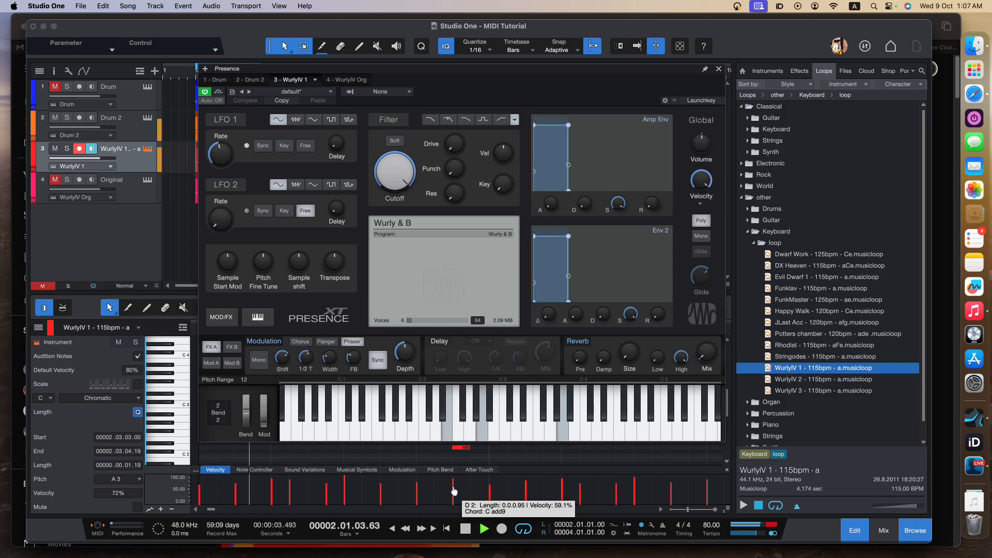
click(914, 530)
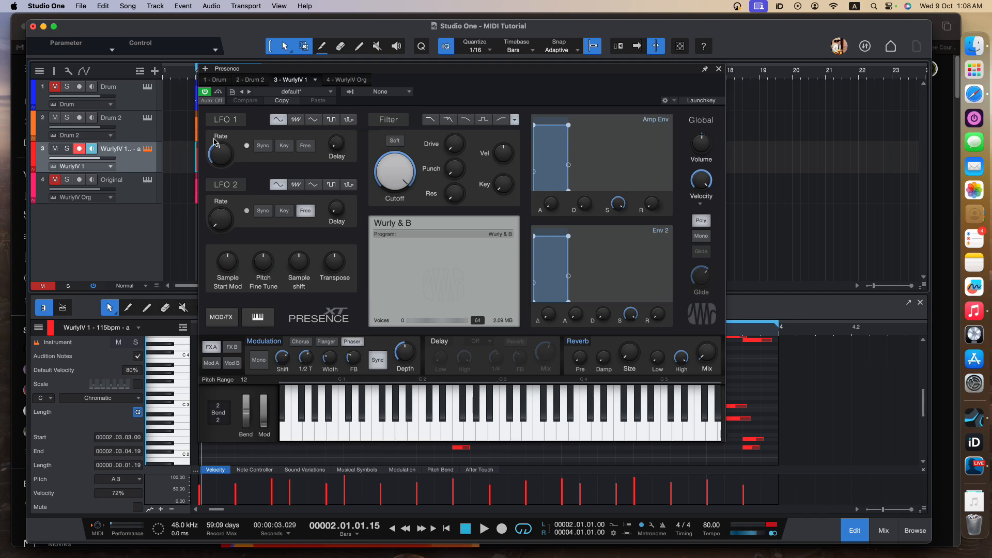
Compare the LFO 1 waveforms in the WurlyIV 1 instrument and set both LFO 1 and LFO 2 to Saw
click(228, 132)
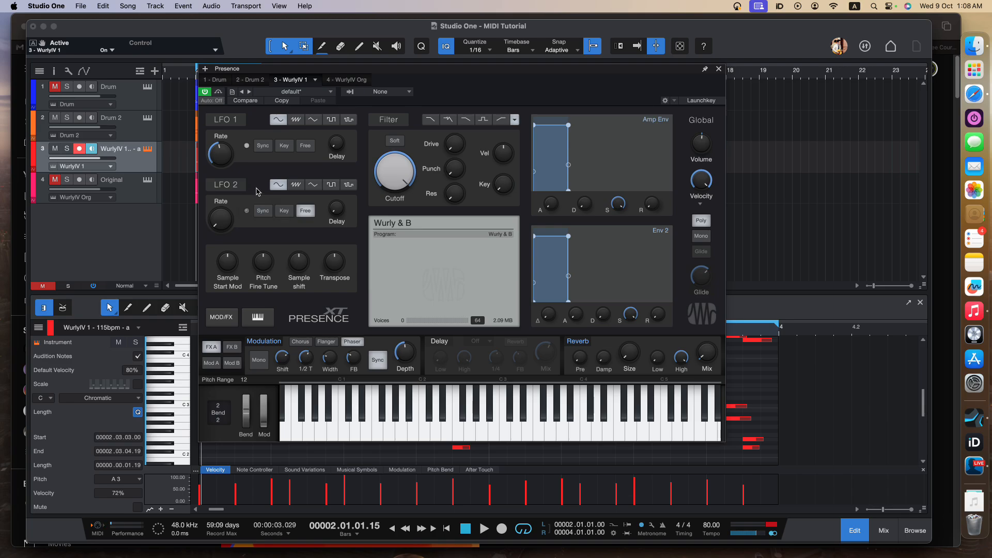
click(296, 121)
click(319, 123)
click(349, 120)
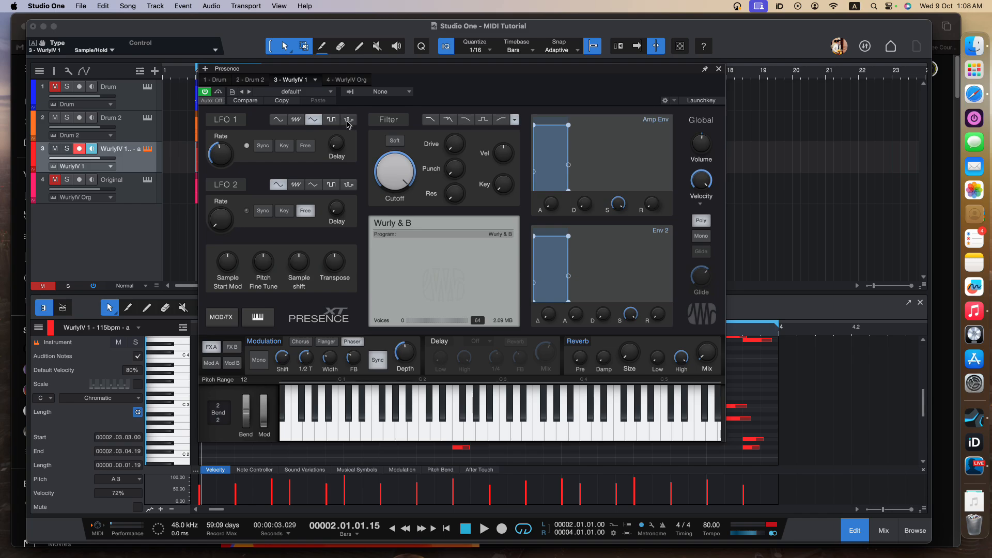
click(333, 121)
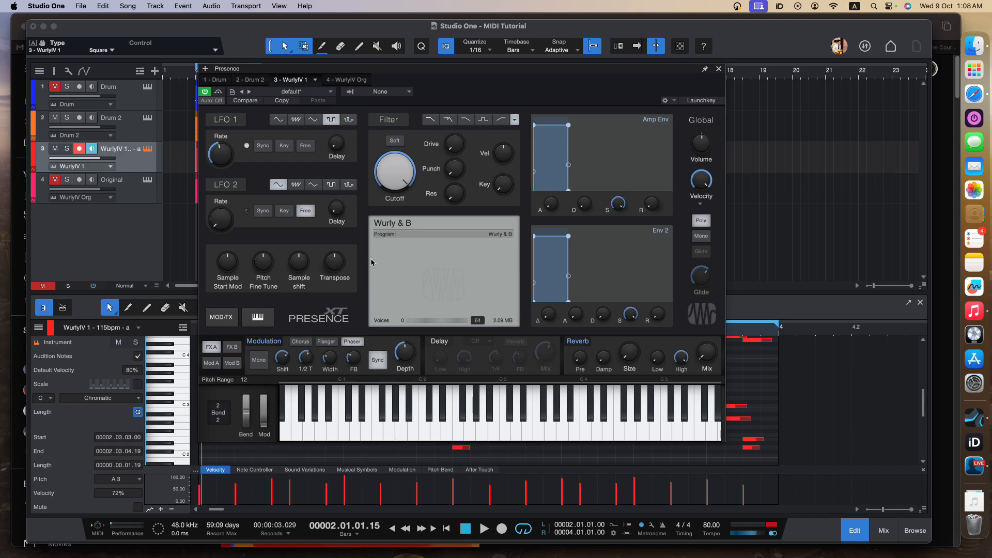
click(296, 120)
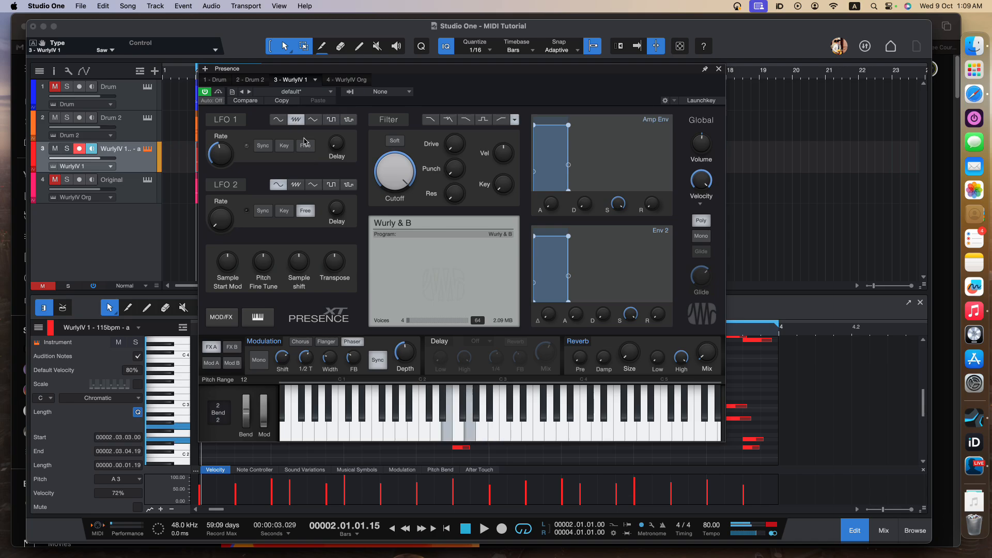
click(297, 186)
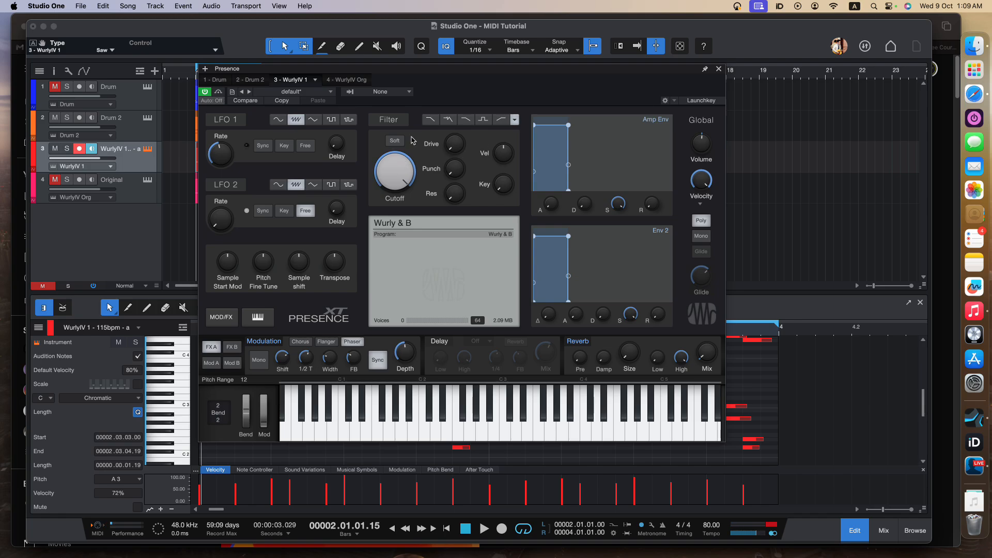
Switch the instrument's filter off and on again, and solo the WurlyIV 1 track to audition it alone
click(381, 120)
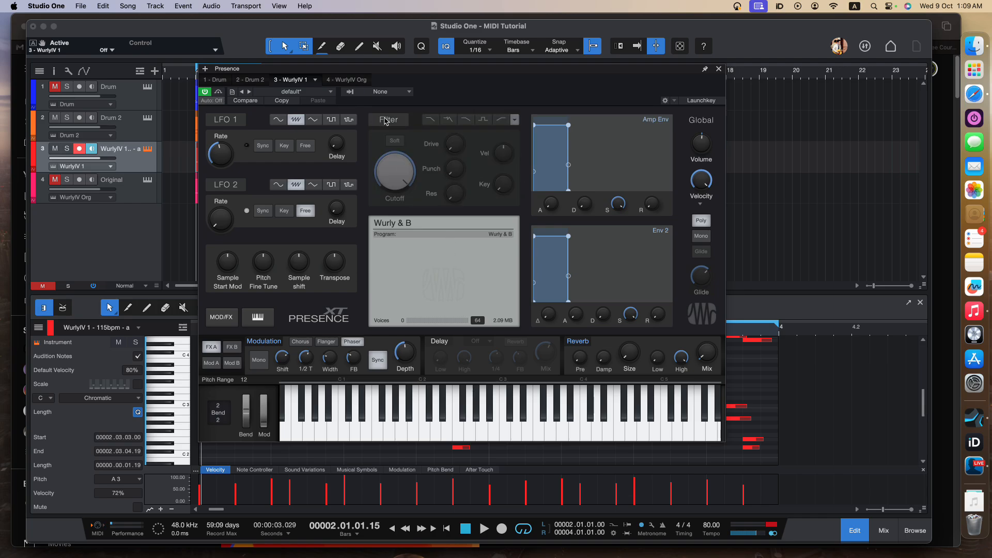
click(385, 121)
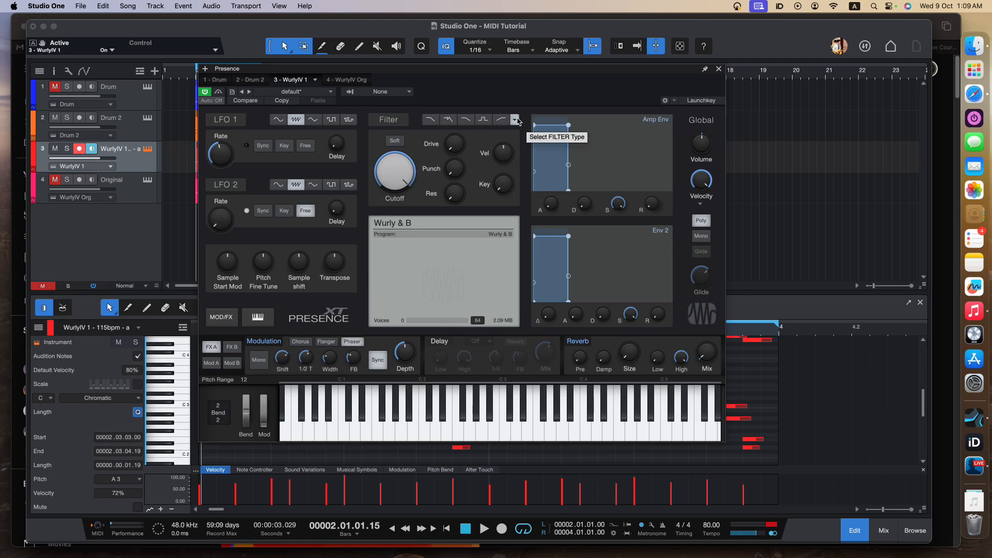
click(67, 150)
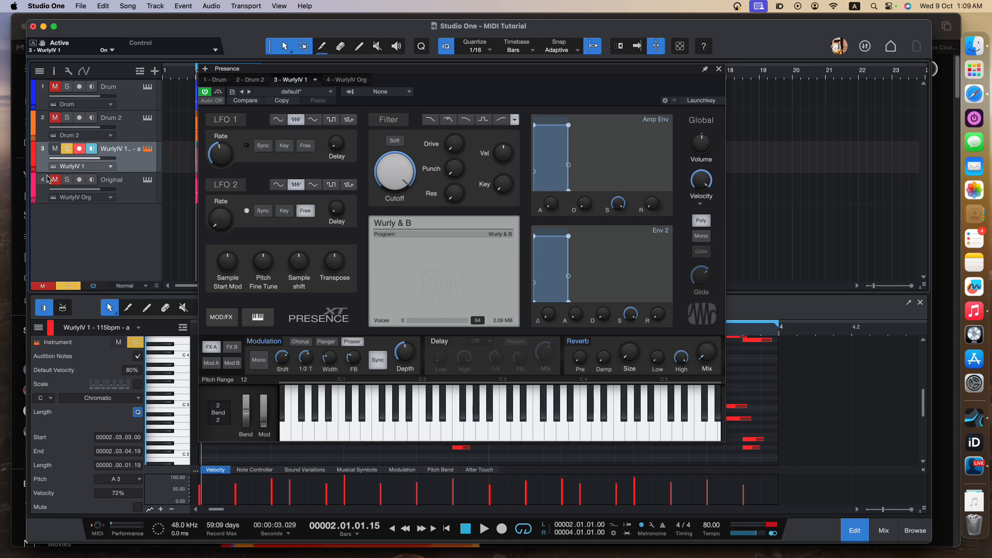
key(space)
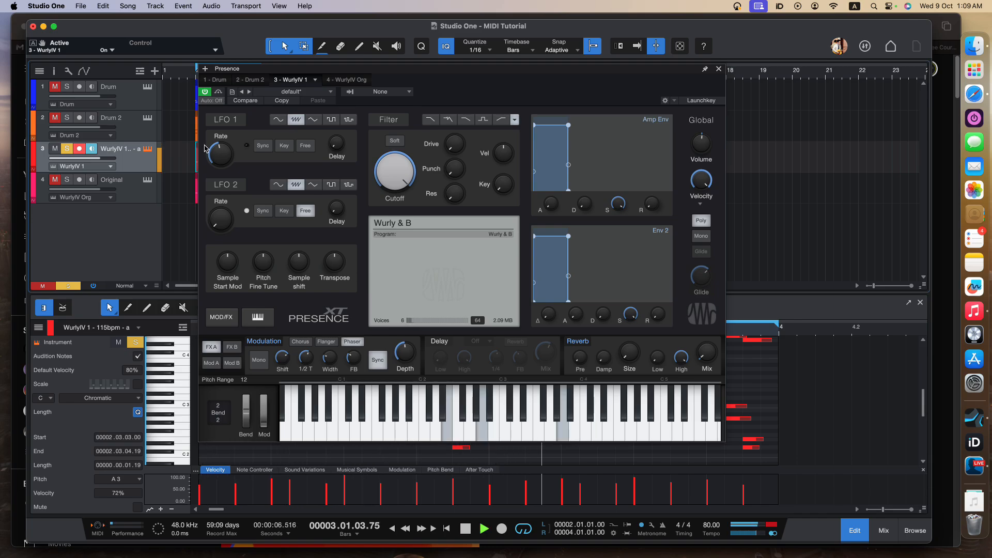
key(space)
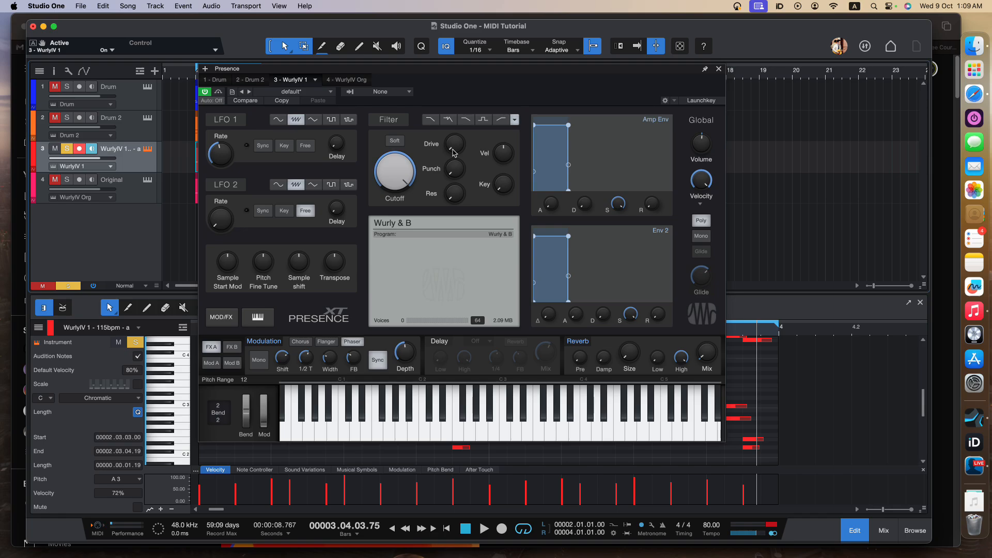
Raise the WurlyIV 1 filter's Drive to 61.0 % while auditioning the looped part
mouse_move(456, 155)
drag(457, 155, 457, 150)
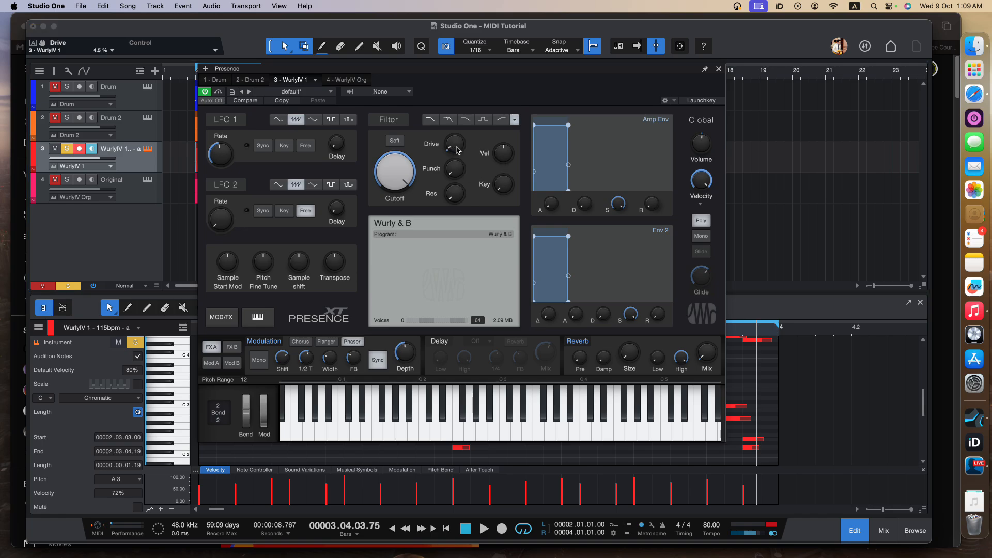
key(space)
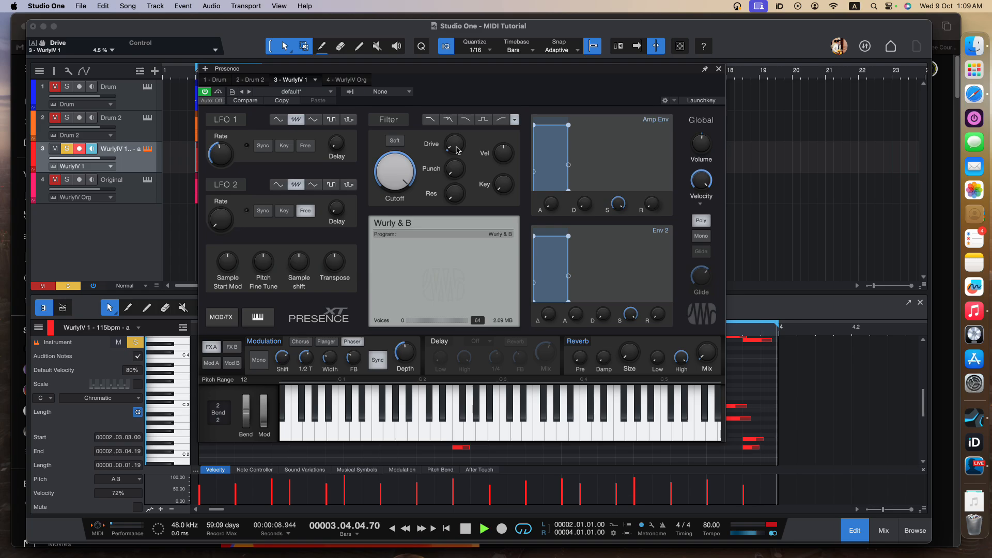
drag(457, 151, 470, 131)
drag(470, 117, 472, 102)
key(space)
drag(443, 144, 453, 154)
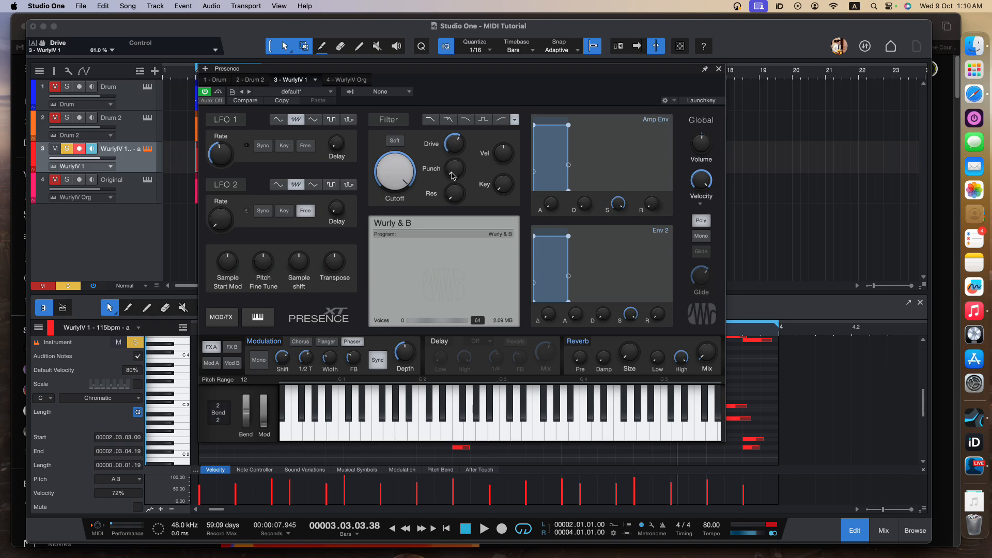
key(space)
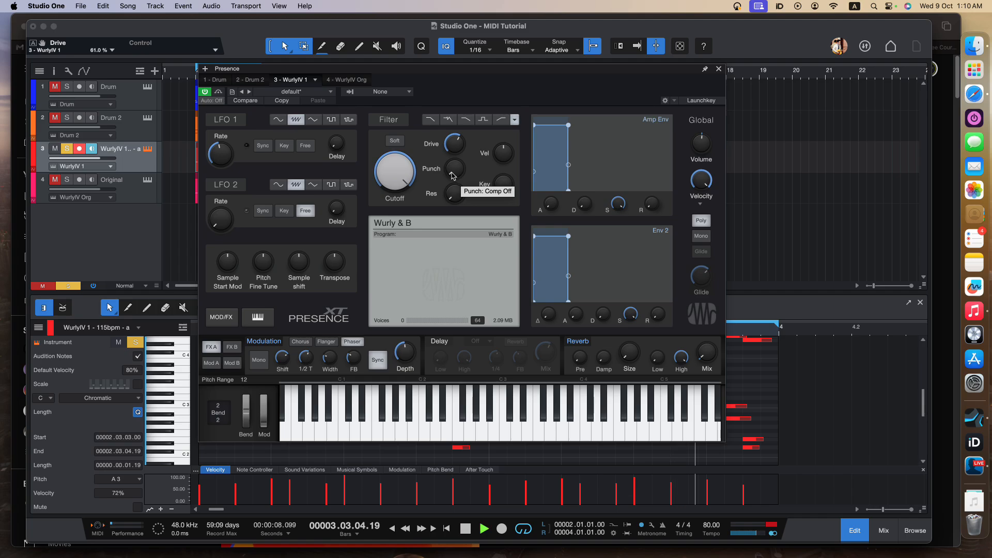
Try different Punch amounts on the WurlyIV 1 filter while auditioning the loop, and set Punch to 42.0 %
drag(452, 175, 461, 42)
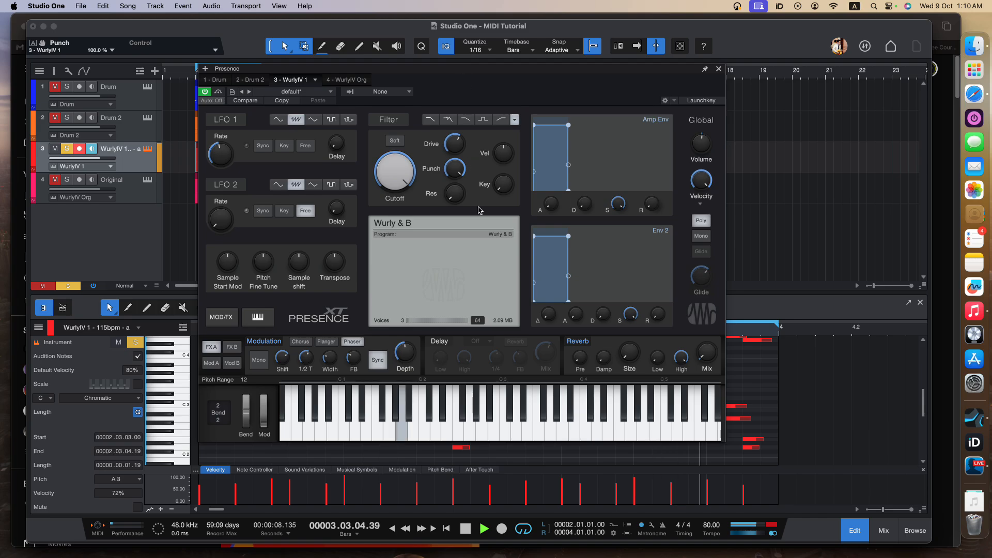
key(space)
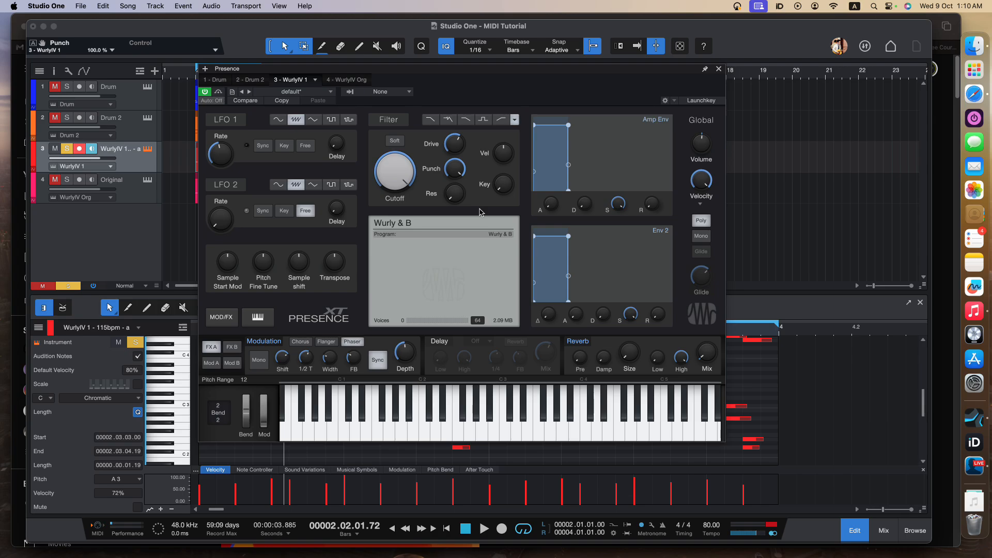
drag(458, 172, 462, 225)
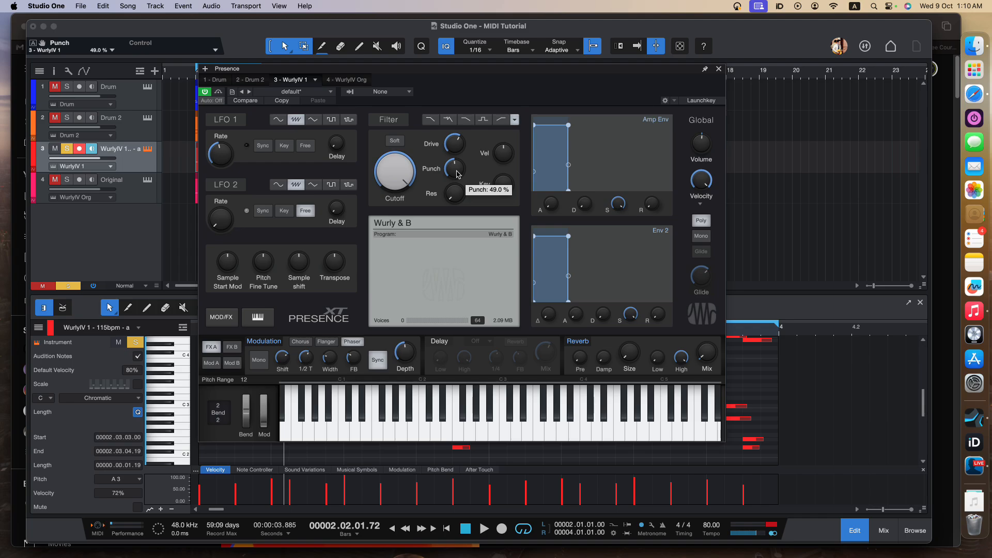
mouse_move(457, 174)
mouse_down()
mouse_move(458, 199)
mouse_move(456, 177)
mouse_up()
key(space)
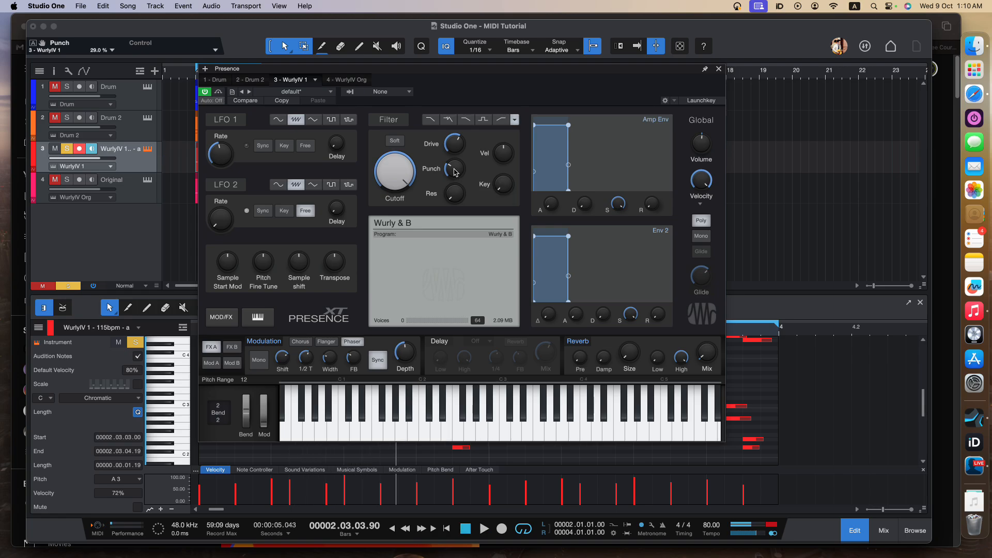
drag(455, 172, 454, 171)
key(space)
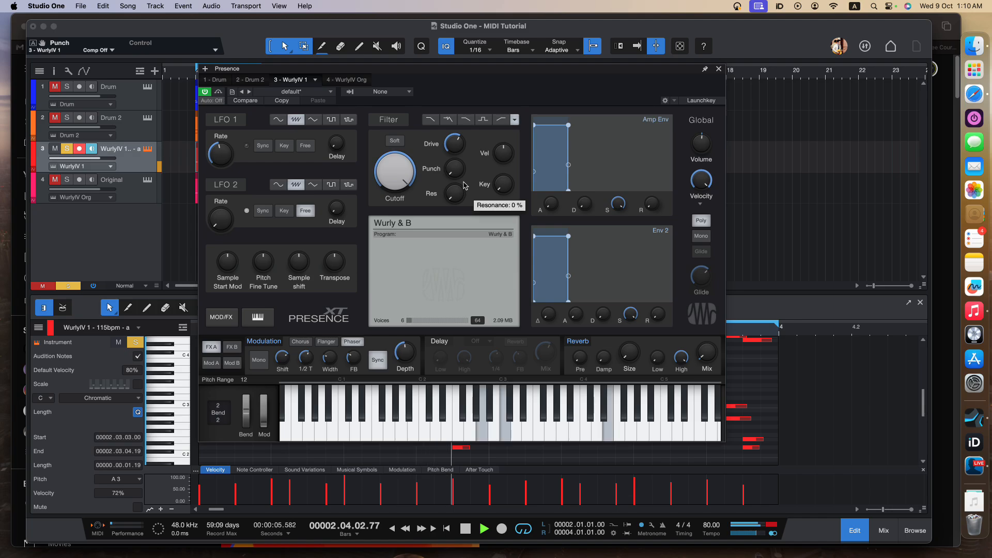
mouse_move(456, 162)
mouse_down()
mouse_move(452, 174)
mouse_move(451, 143)
mouse_move(456, 164)
mouse_up()
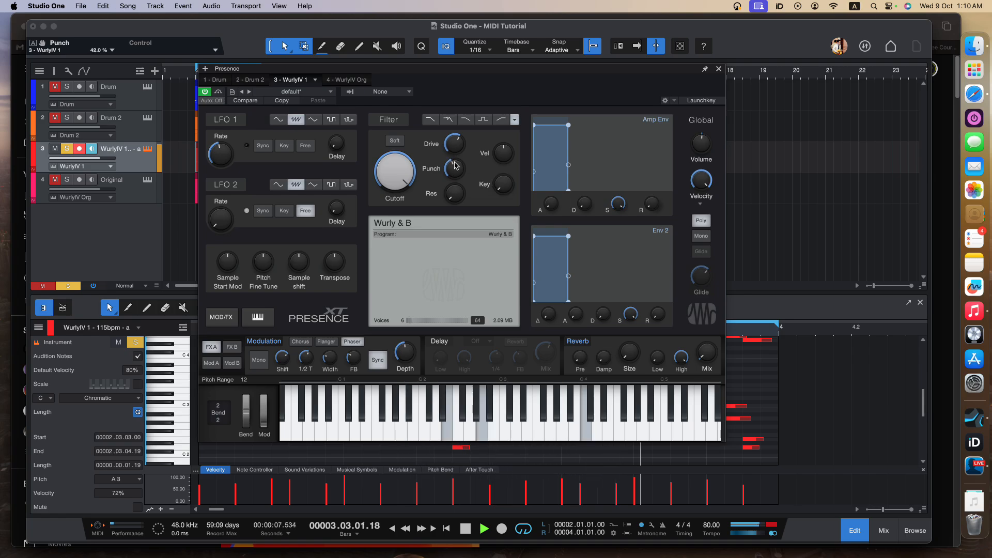
key(space)
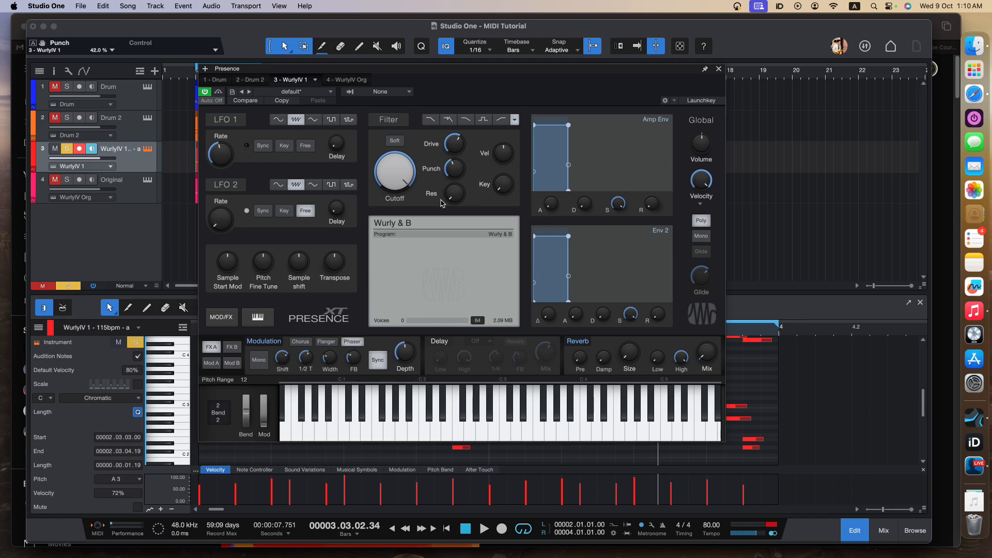
Sweep the filter's Resonance between 100 % and 33 % while the loop plays, and return it to 0 %
mouse_move(448, 201)
drag(452, 200, 464, 67)
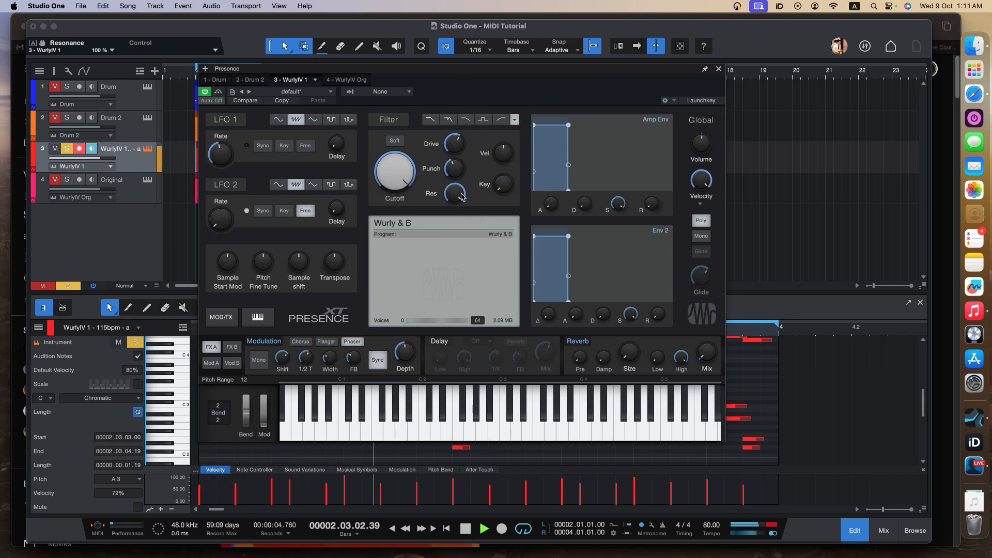
drag(457, 193, 455, 274)
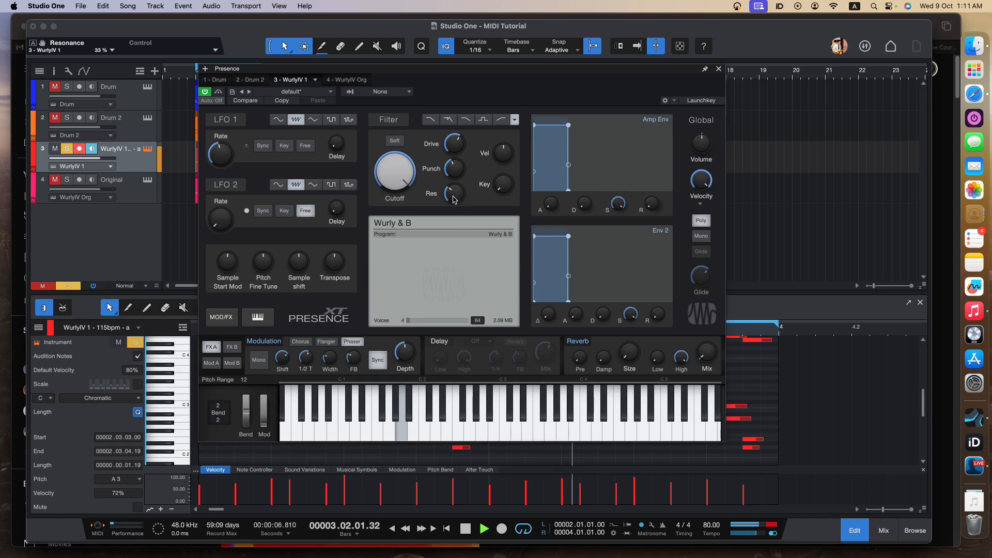
drag(454, 199, 459, 100)
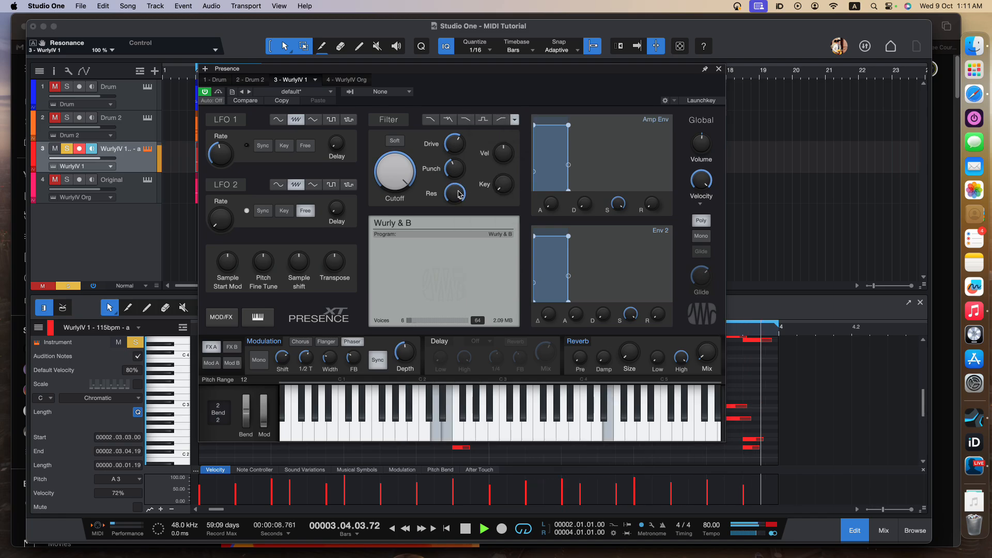
drag(458, 194, 449, 249)
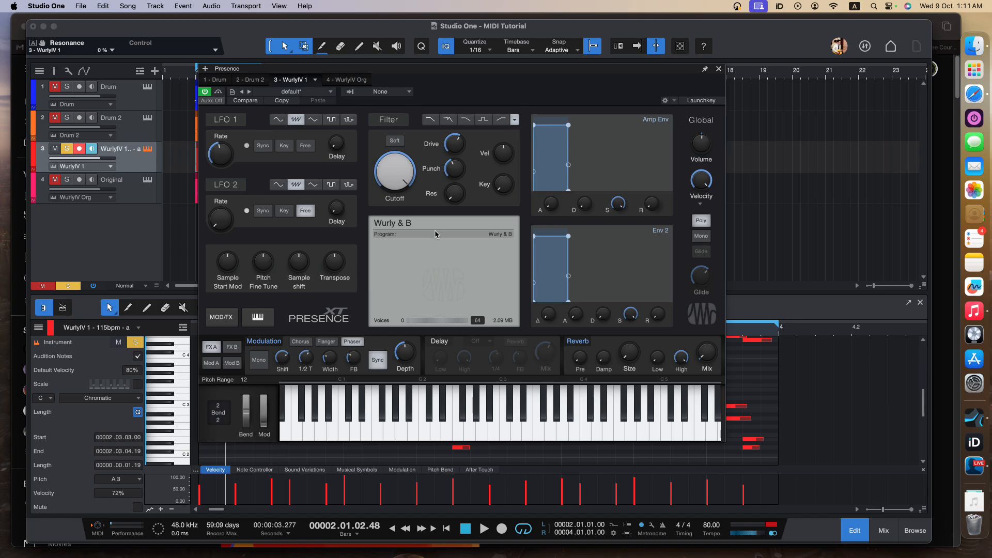
Play the loop while sweeping the filter's Cutoff down to 62.52 Hz and back up to 632.5 Hz
mouse_move(402, 172)
key(space)
drag(399, 169, 412, 267)
drag(389, 180, 389, 178)
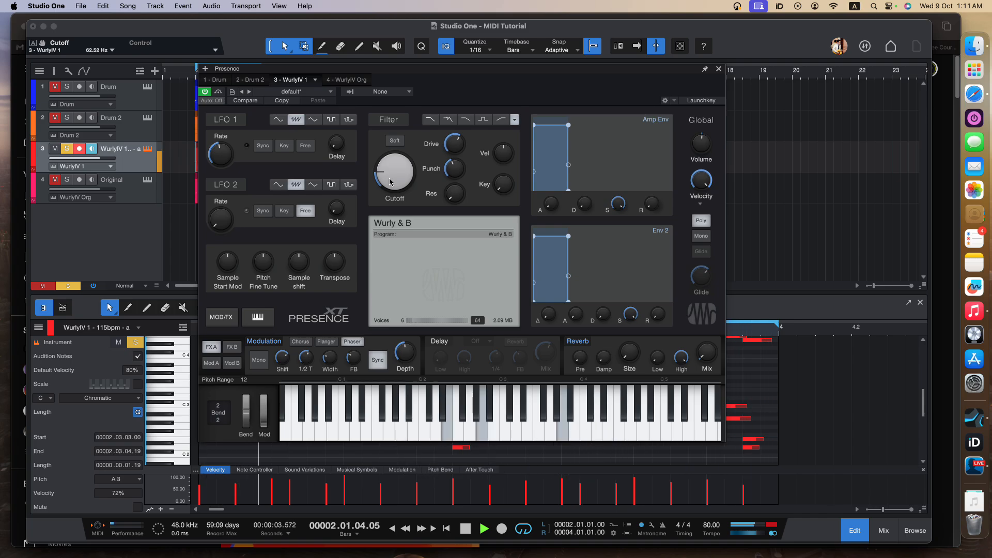
drag(390, 182, 392, 158)
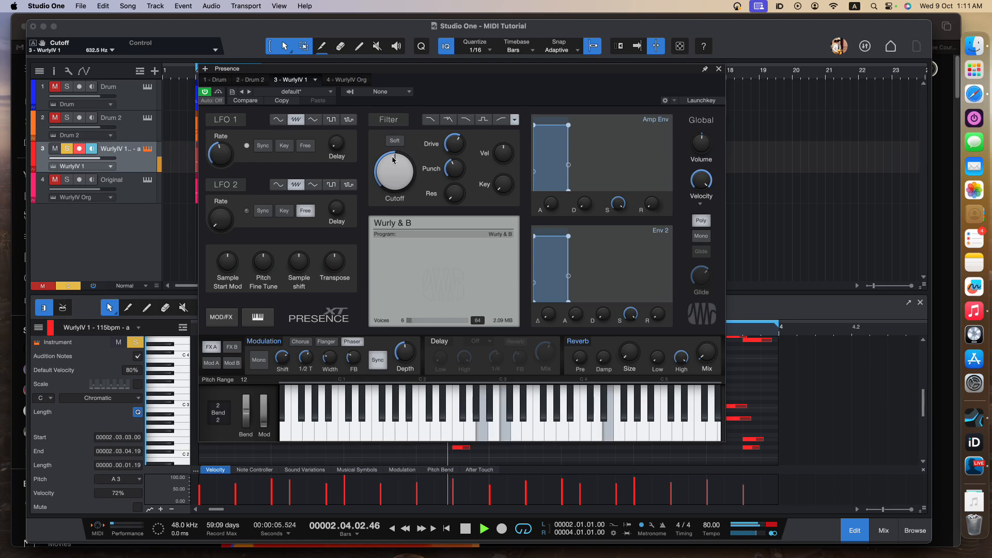
Audition the filter's Soft option on and off, return the Cutoff to 20.00 kHz, and stop playback
click(394, 142)
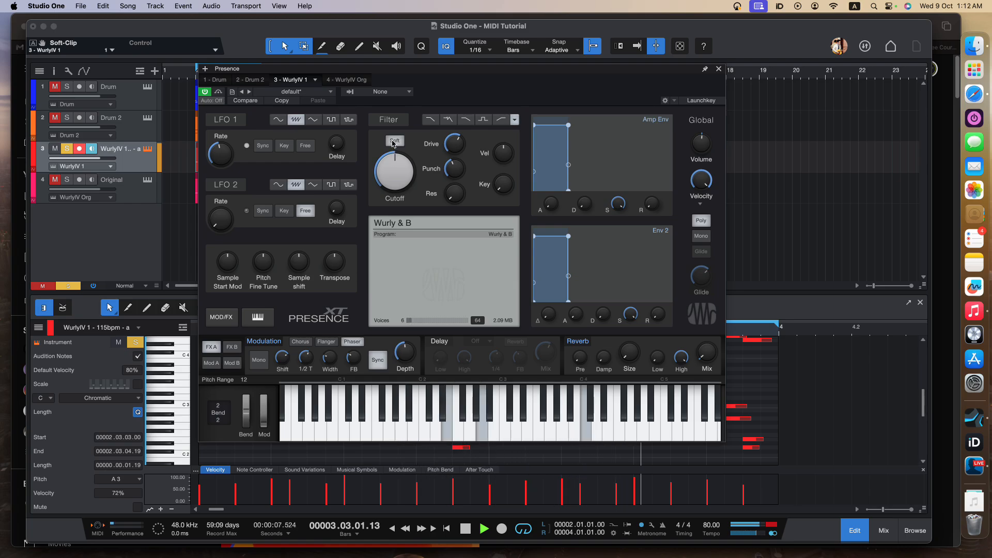
click(397, 144)
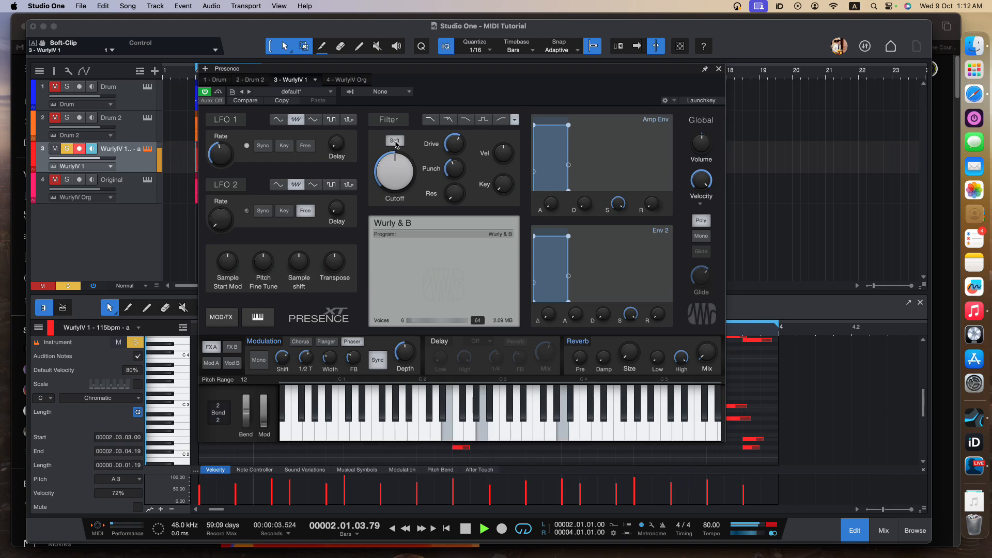
drag(394, 172, 402, 150)
key(space)
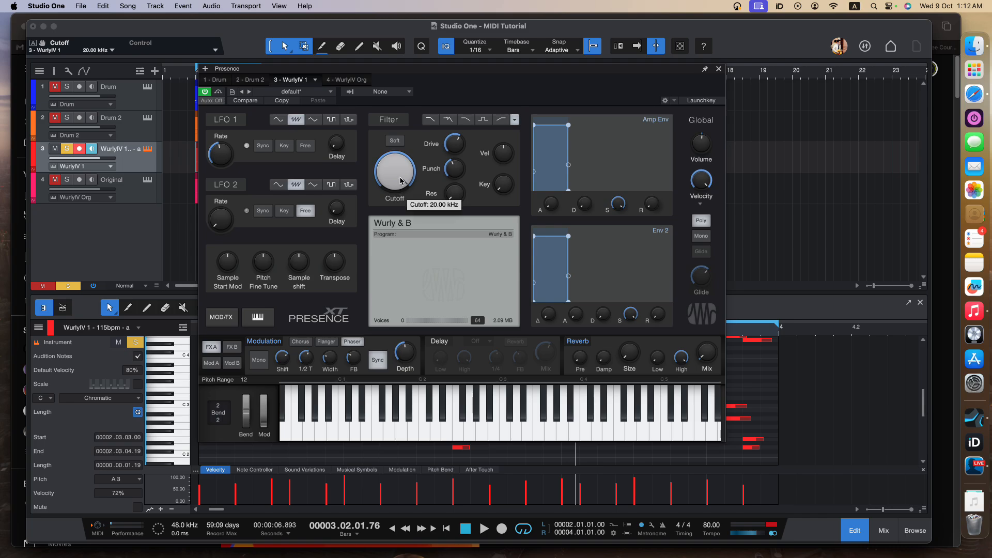
Audition the filter's velocity and key scaling amounts, raising Key to 100.0 % before returning it to 0.0 %
click(509, 155)
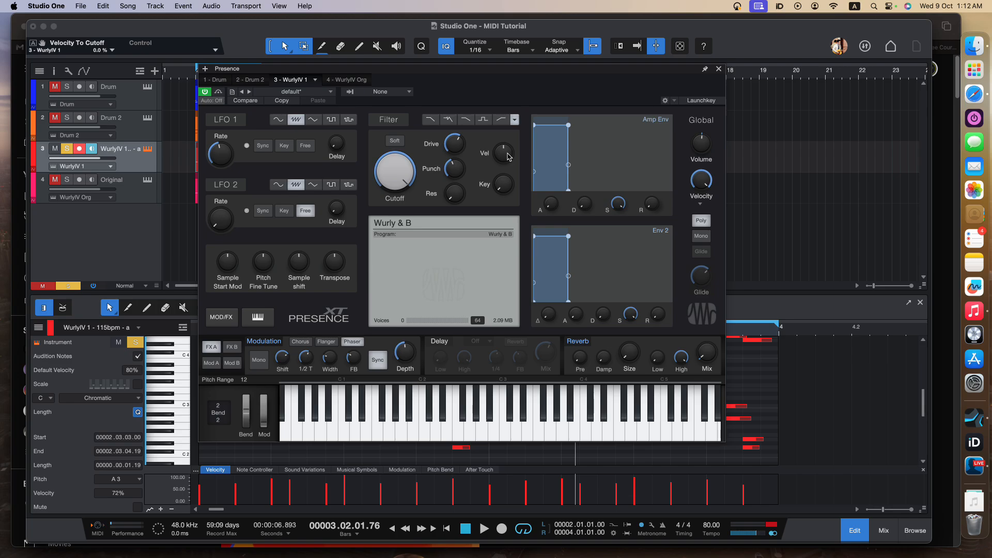
mouse_move(509, 156)
mouse_down()
mouse_move(506, 100)
mouse_move(516, 233)
mouse_move(506, 155)
mouse_up()
key(space)
drag(507, 191, 493, 26)
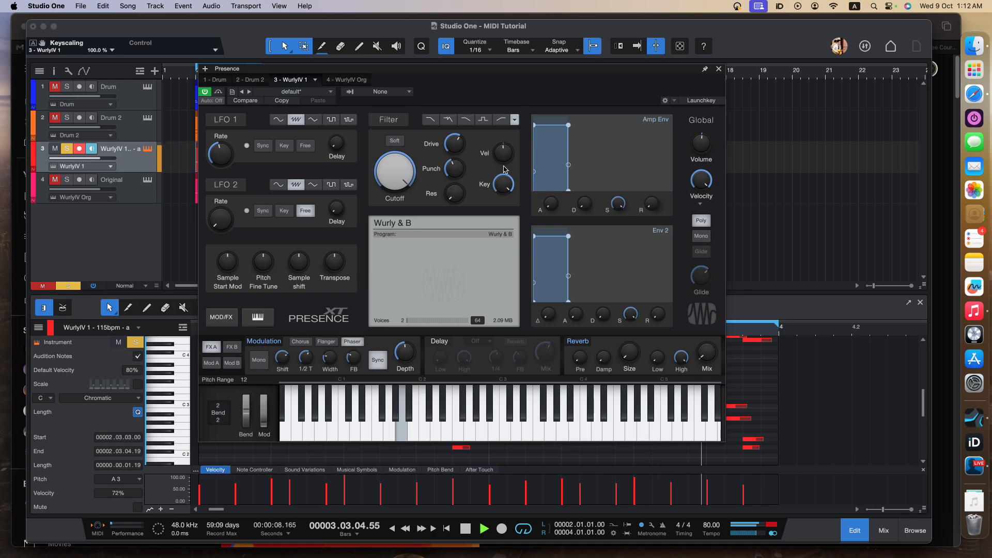
drag(505, 185, 512, 311)
key(space)
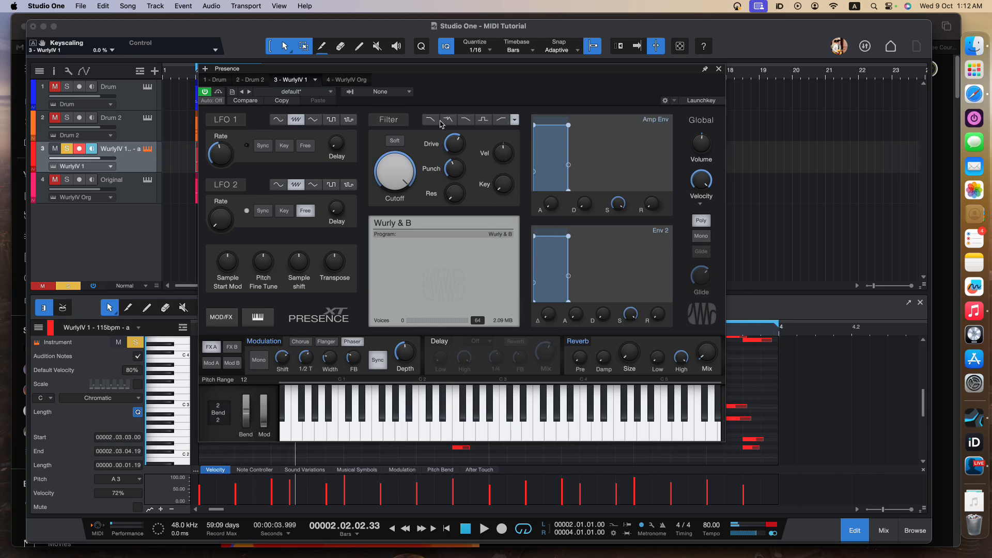
Change the WurlyIV 1 filter type to LP12 Ladder and play the loop to hear it
click(515, 120)
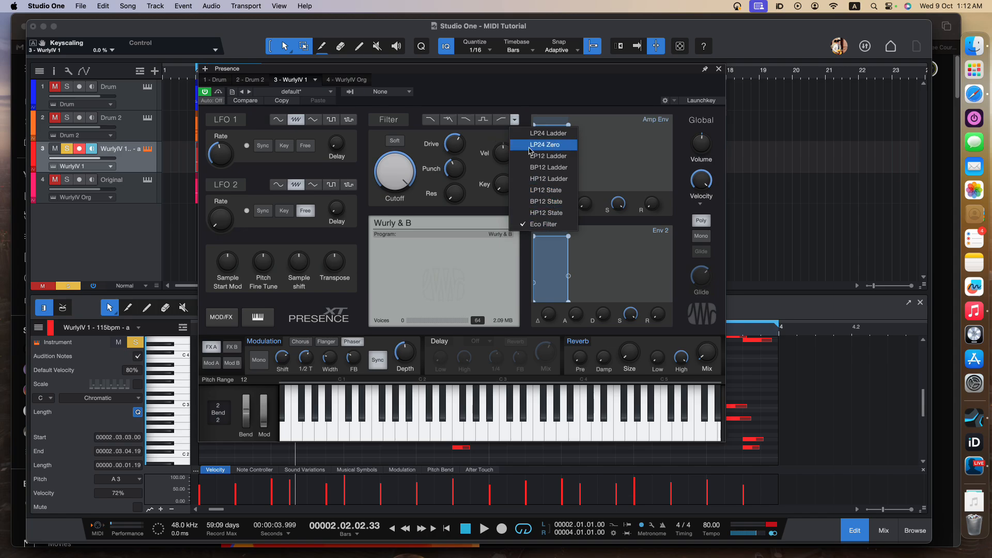
click(487, 140)
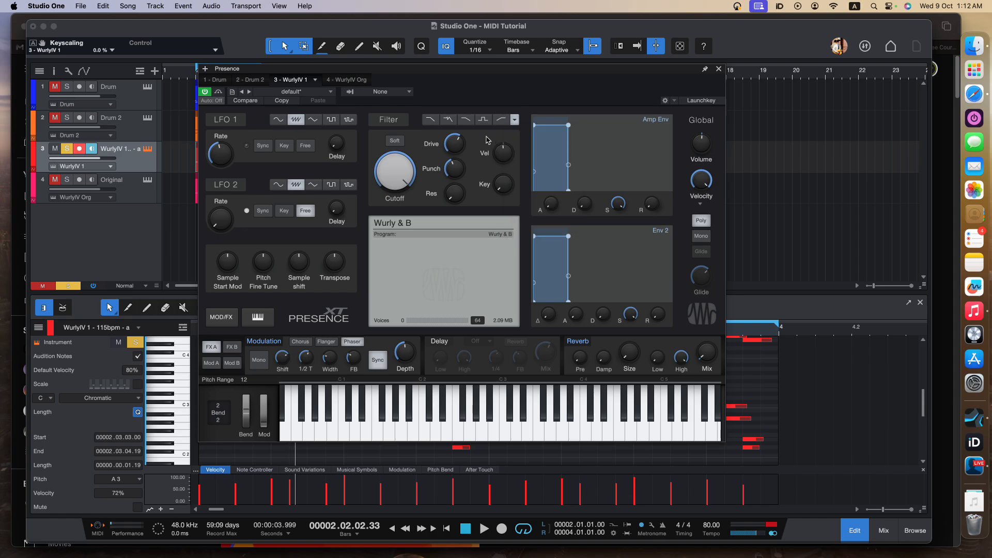
click(515, 122)
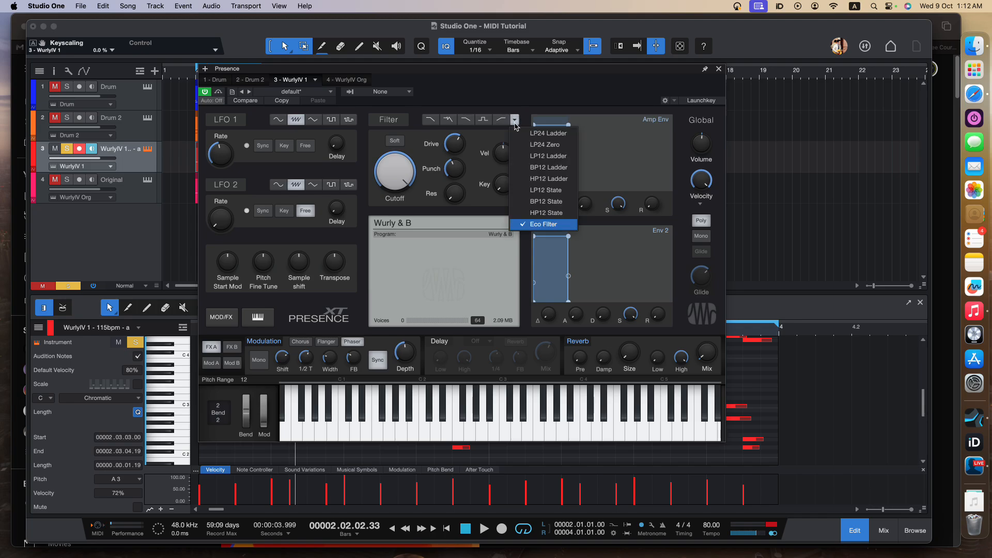
click(557, 162)
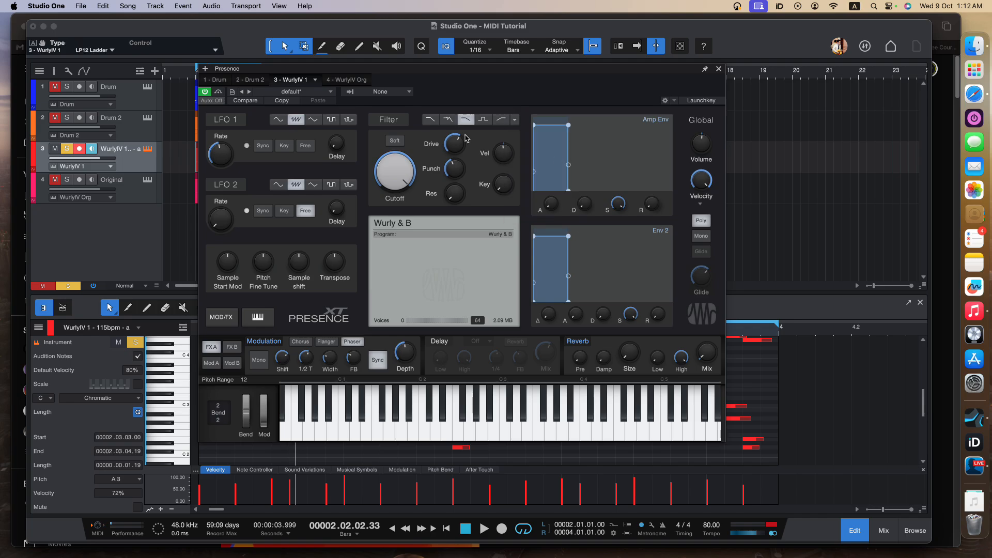
key(space)
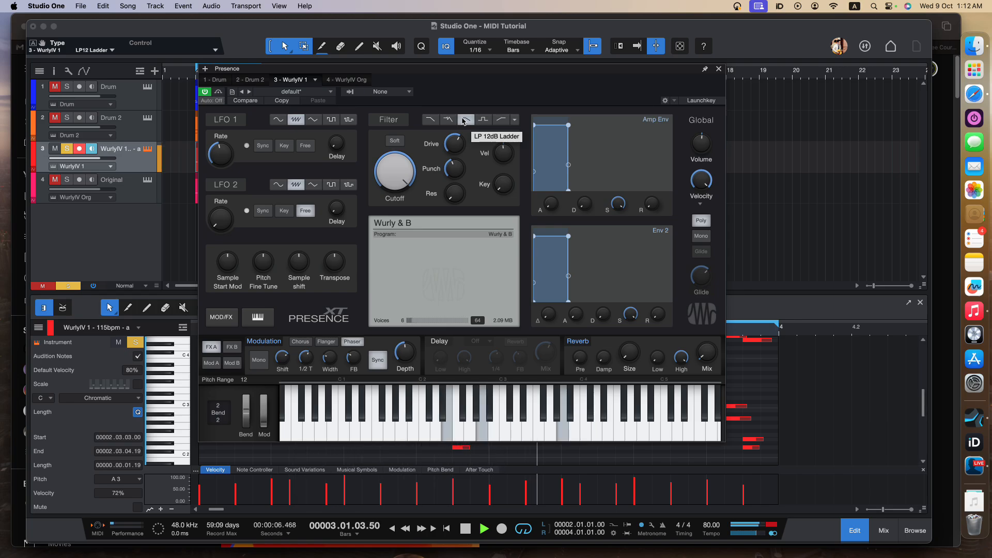
key(space)
Replay the loop with the ladder filter, and set the filter type back to Eco Filter to compare
click(514, 120)
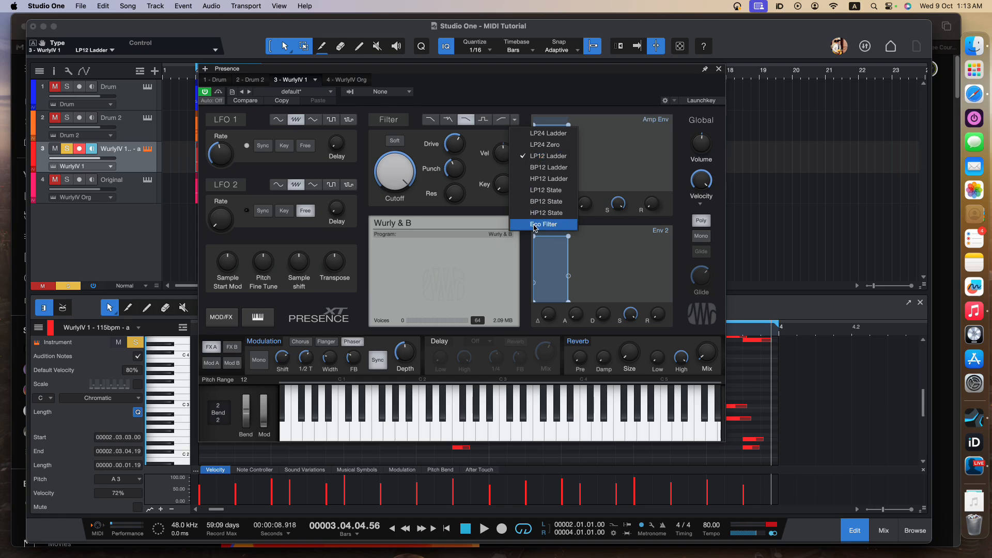
click(474, 139)
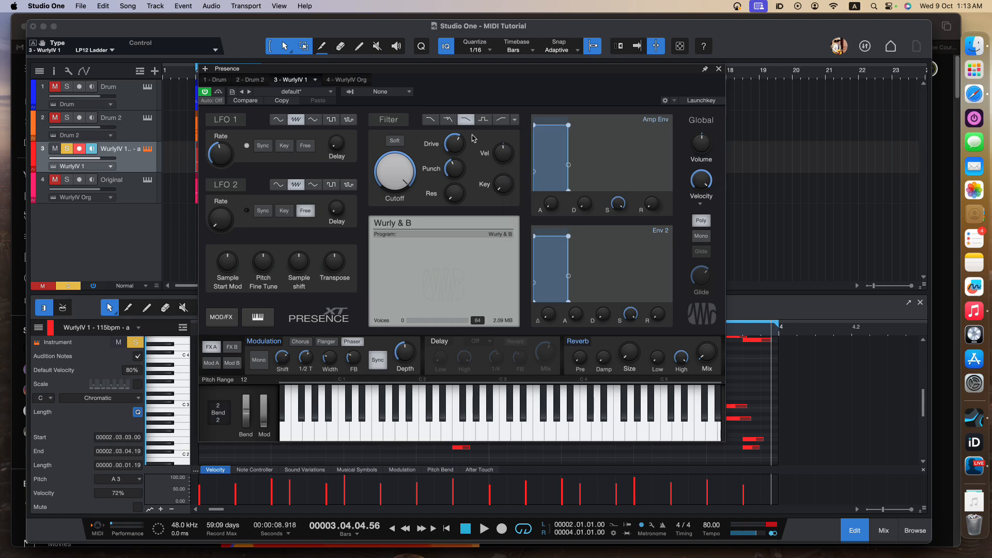
key(space)
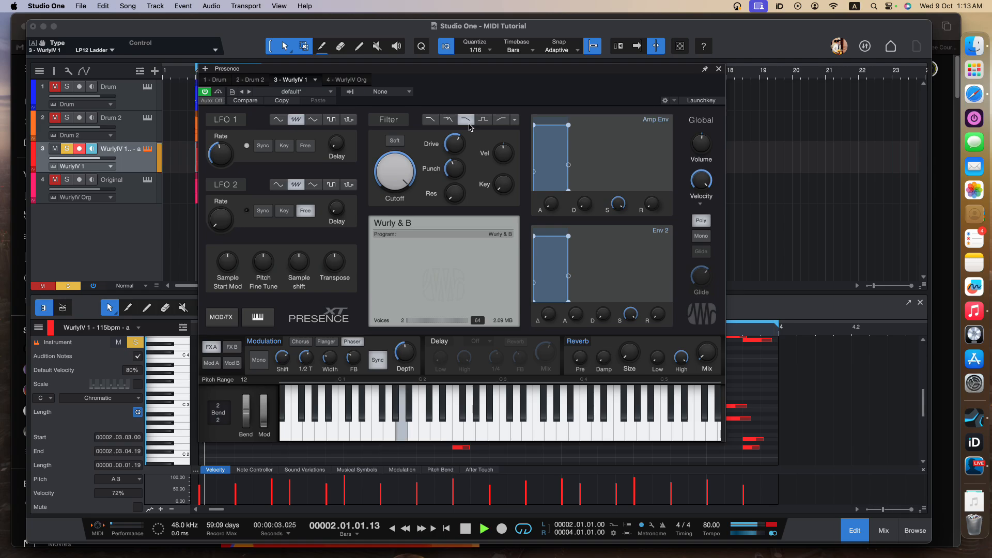
key(space)
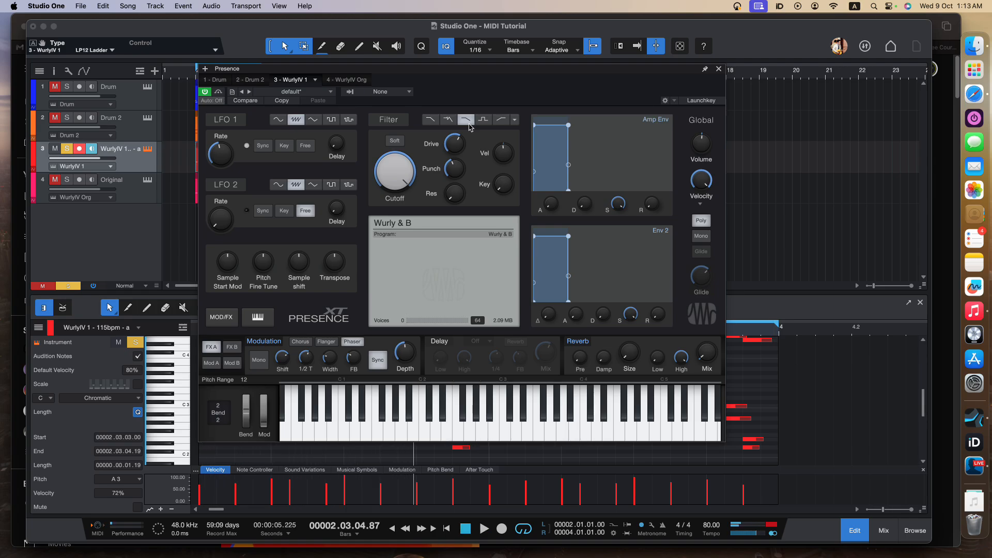
click(514, 120)
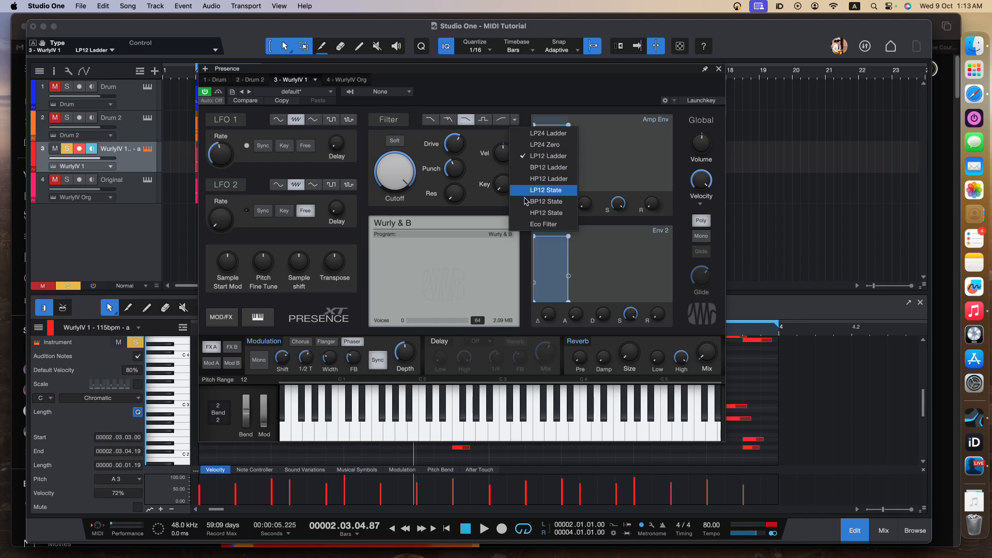
click(534, 226)
key(space)
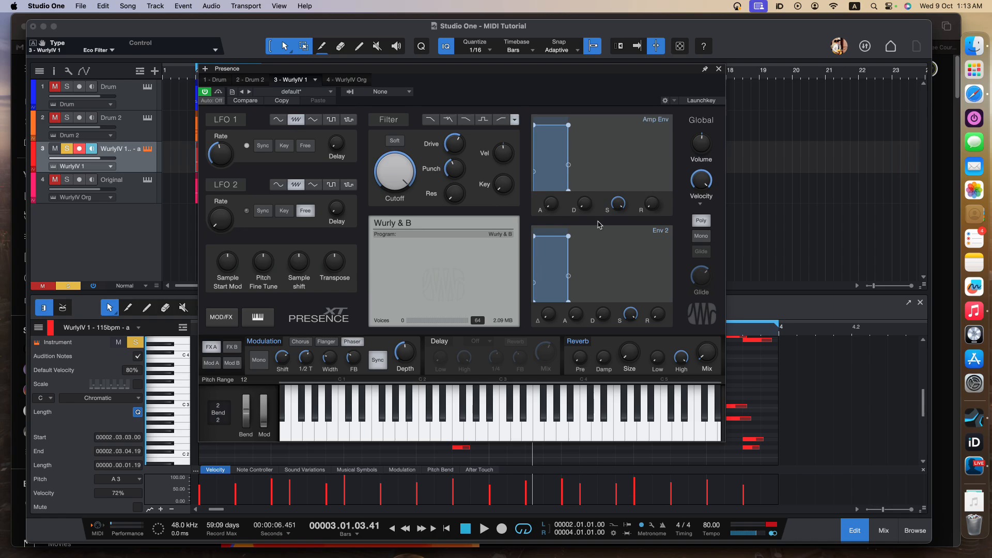
Move the Presence window off the track events, and raise the Amp Env Attack to 442 ms during playback
mouse_move(551, 210)
mouse_move(622, 206)
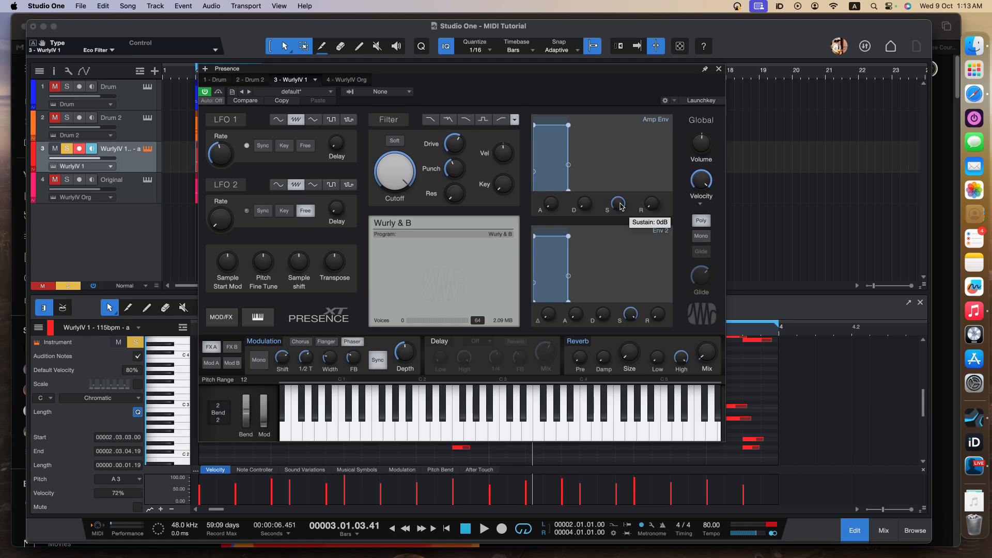
mouse_move(658, 209)
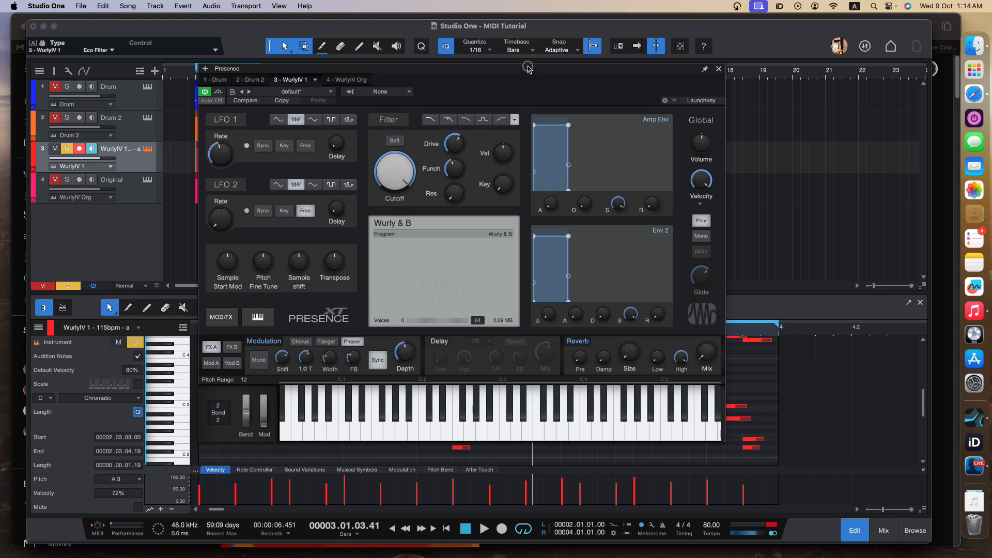
drag(528, 68, 646, 69)
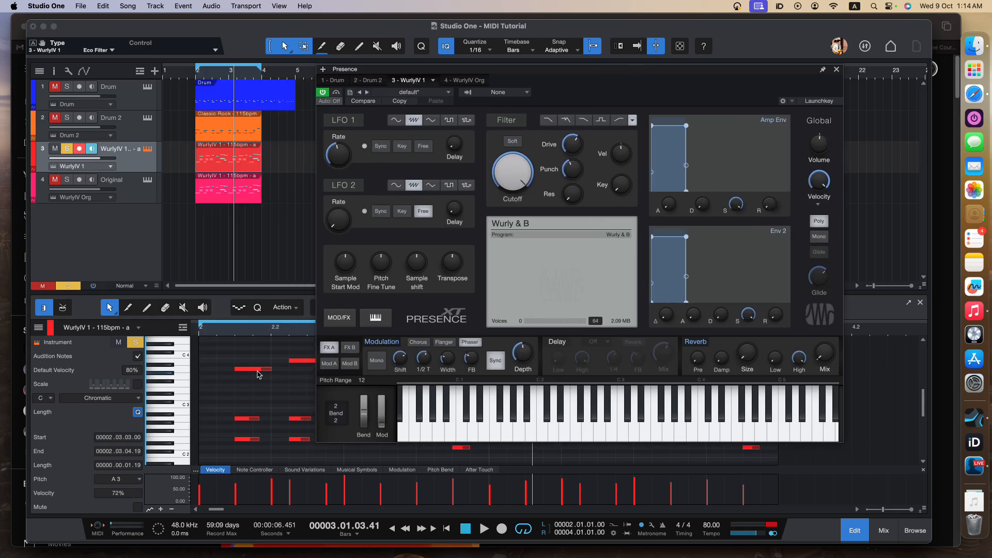
drag(583, 75, 562, 77)
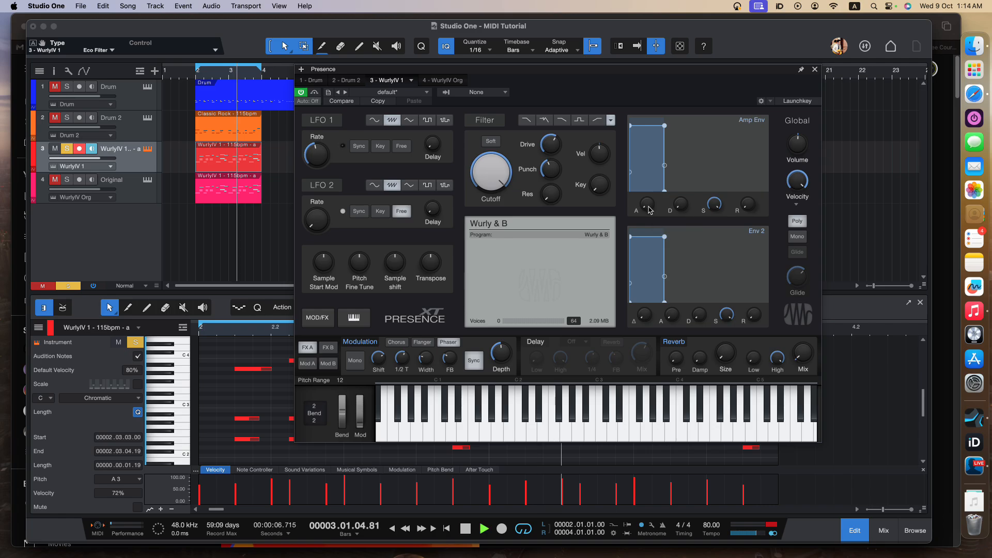
mouse_move(650, 210)
mouse_down()
mouse_move(649, 166)
mouse_move(649, 206)
mouse_up()
mouse_move(649, 206)
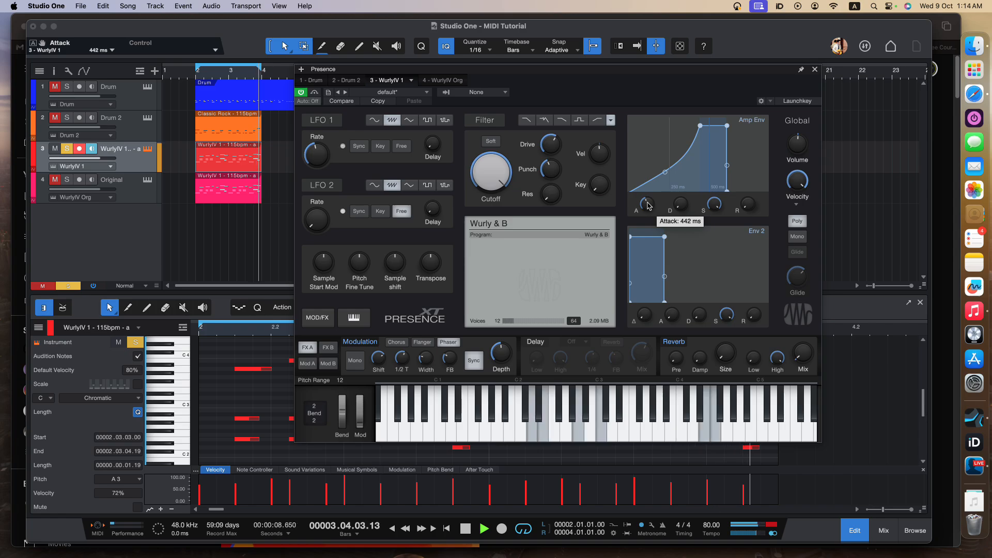
Lower the Amp Env Attack, audition a Decay of 16.55 s, and reduce the Decay to 0.003467 ms
drag(649, 206, 681, 100)
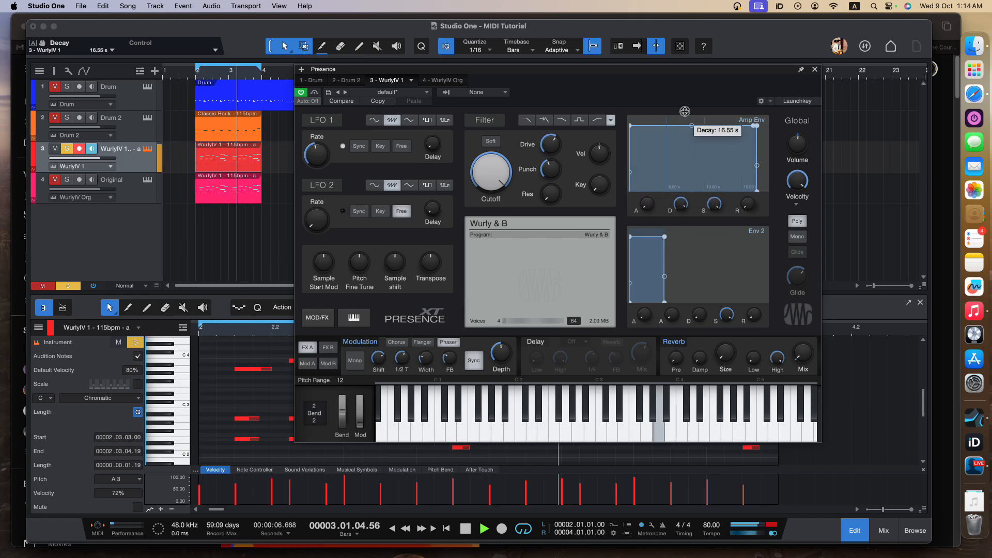
drag(646, 203, 690, 300)
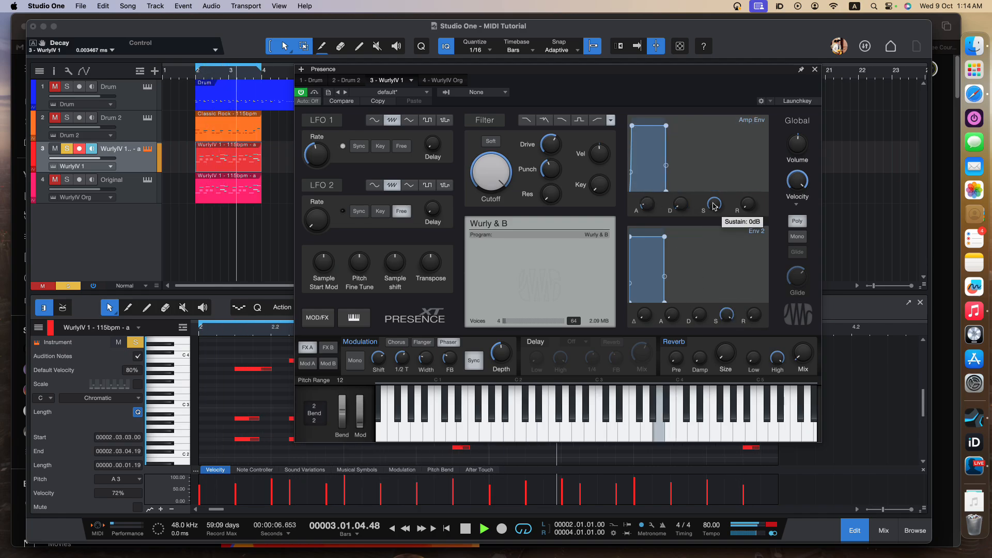
key(space)
mouse_move(749, 210)
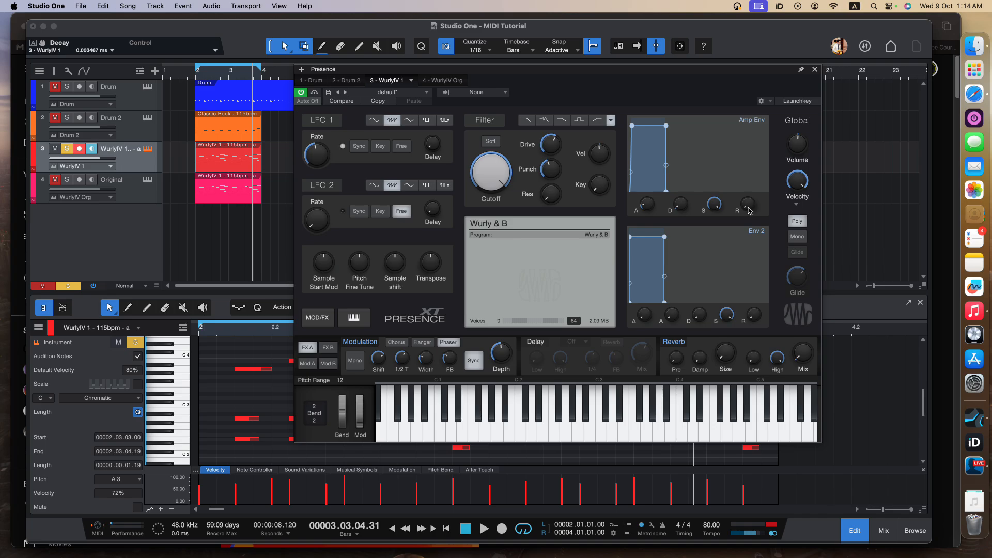
Audition the Amp Env Release at 30.00 s with the loop playing, and shorten it to 19.2 ms
key(space)
drag(749, 211, 752, 84)
key(space)
mouse_move(750, 210)
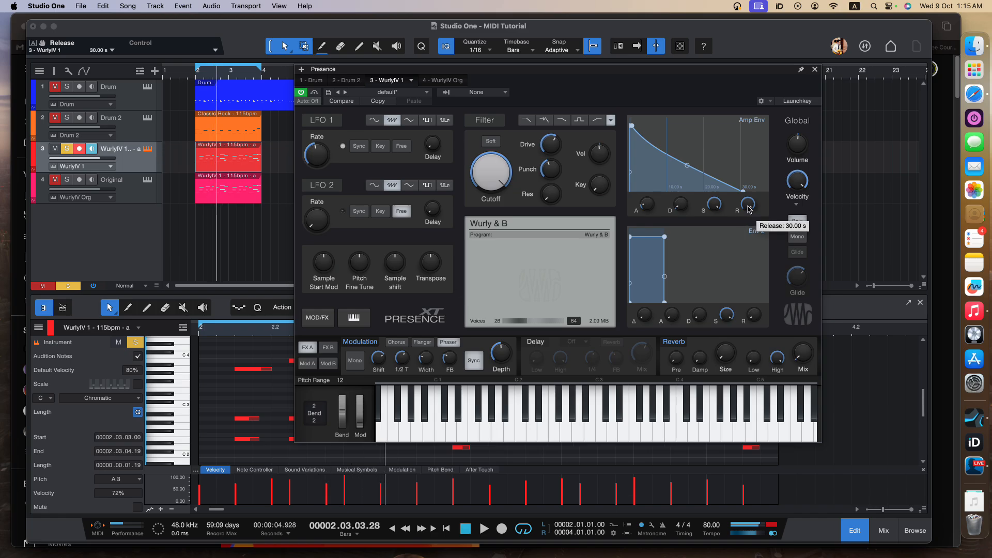
drag(750, 210, 756, 268)
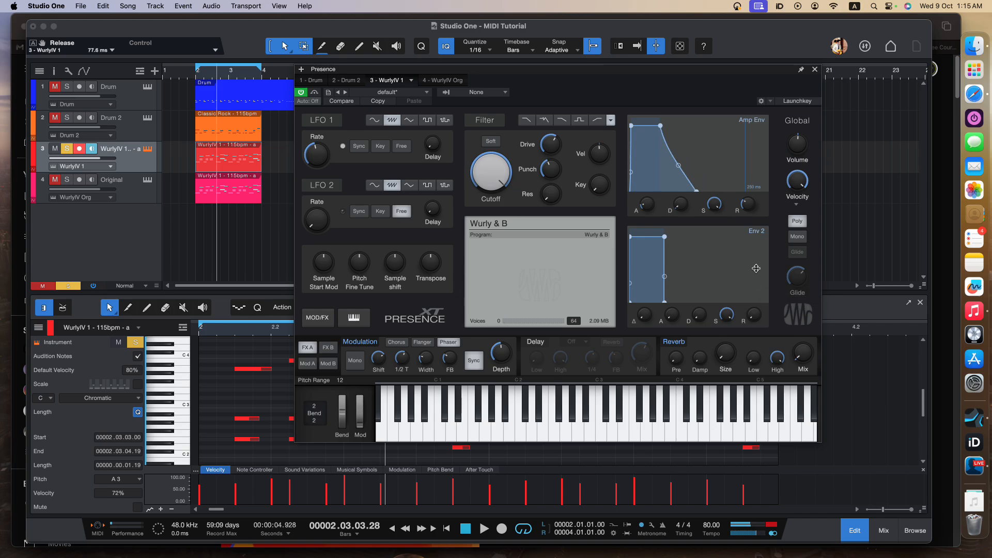
drag(742, 207, 748, 218)
mouse_move(748, 210)
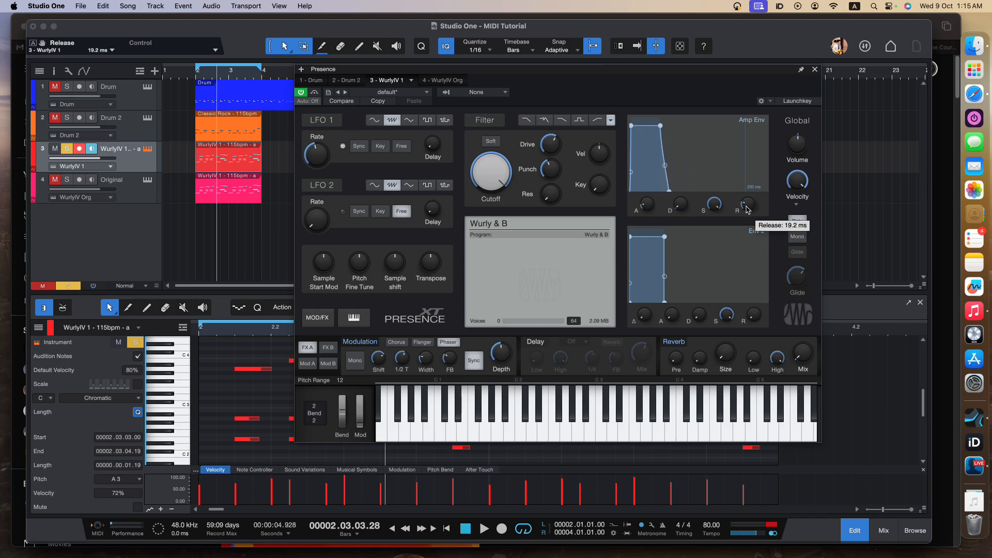
Play the loop while setting the Amp Env Attack to 0.04 ms, keeping Sustain at 0 dB and lengthening the Release beyond 91.1 ms
key(space)
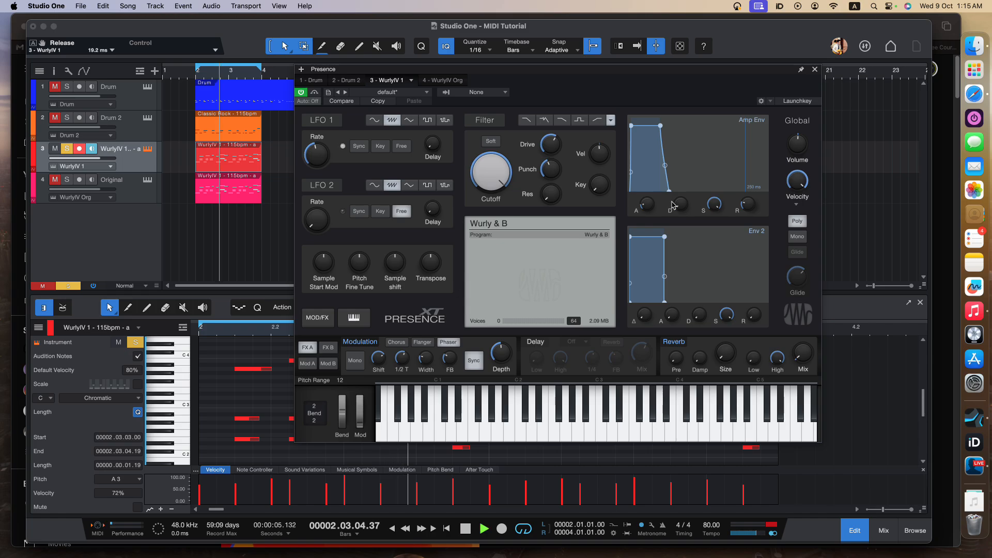
drag(650, 208, 656, 243)
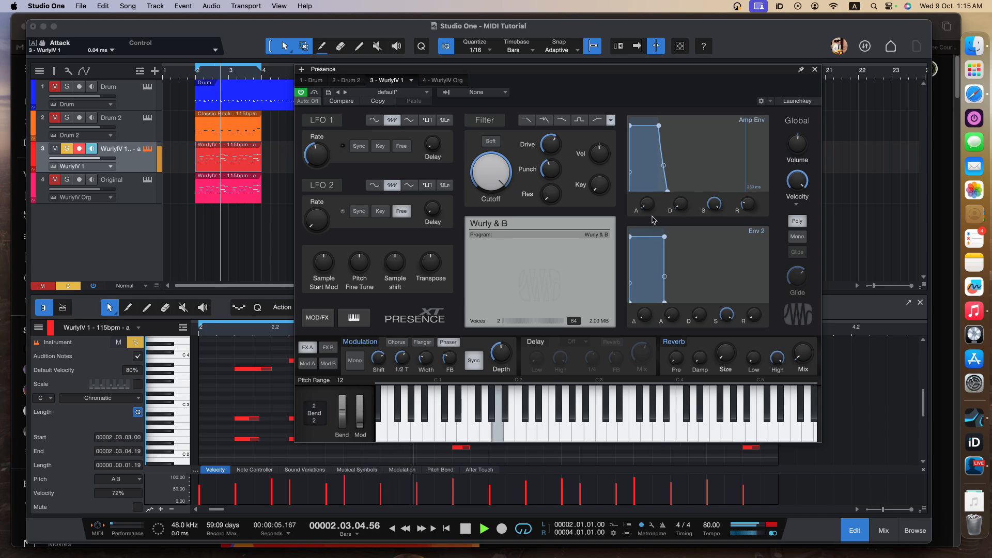
drag(671, 207, 672, 204)
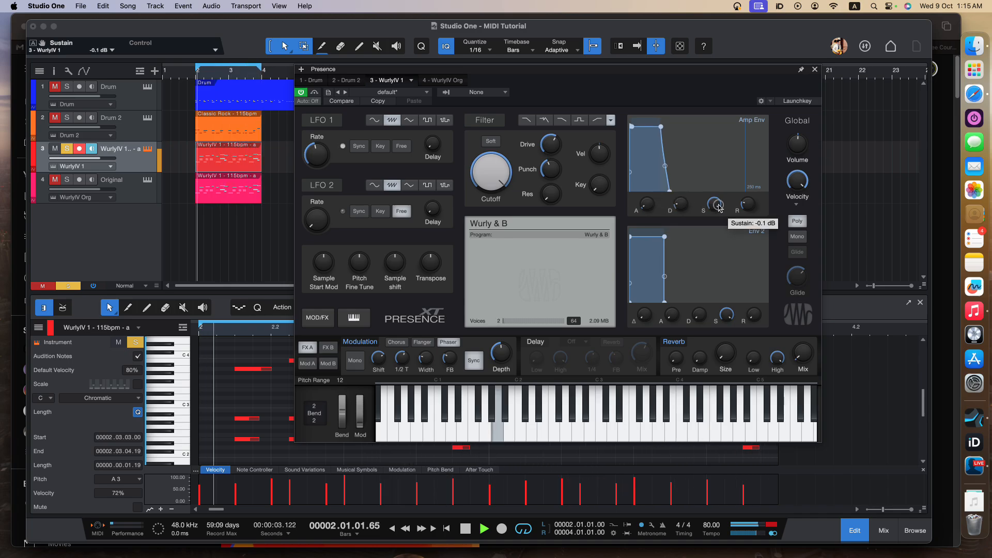
drag(748, 206, 726, 68)
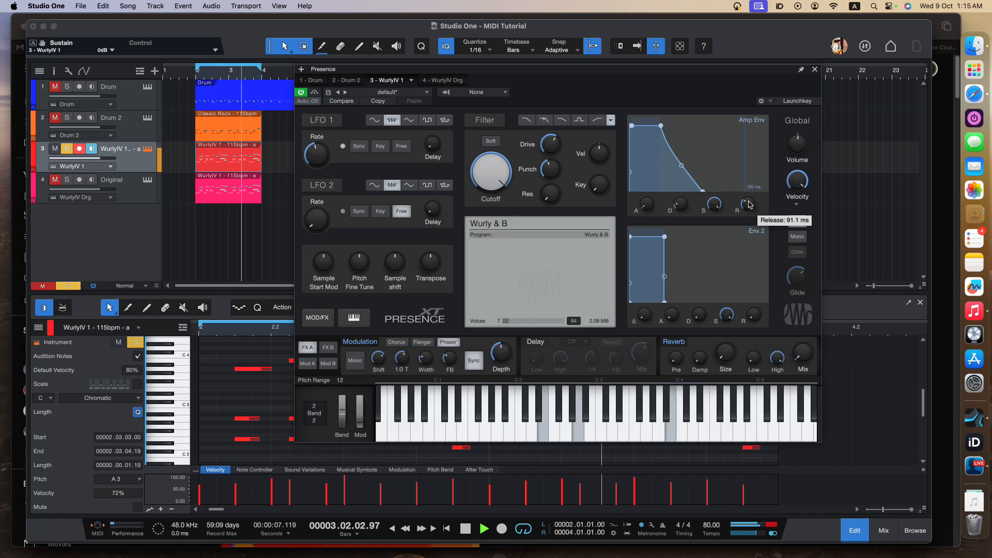
mouse_move(750, 205)
mouse_down()
mouse_move(750, 189)
mouse_move(752, 211)
mouse_up()
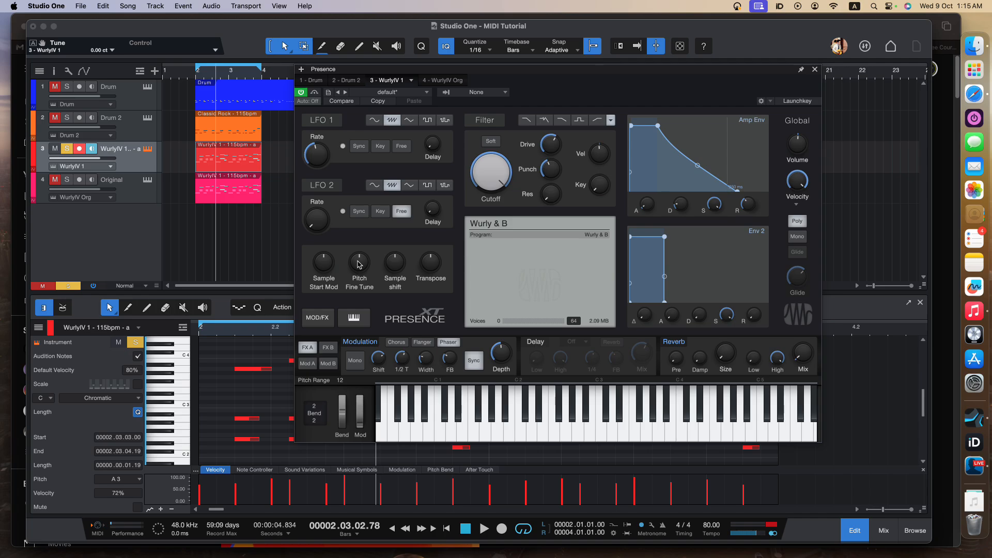
Audition the Pitch Fine Tune above and below centre, returning it to 0.00 ct
drag(359, 264, 364, 228)
drag(360, 263, 360, 318)
drag(360, 255, 362, 238)
key(space)
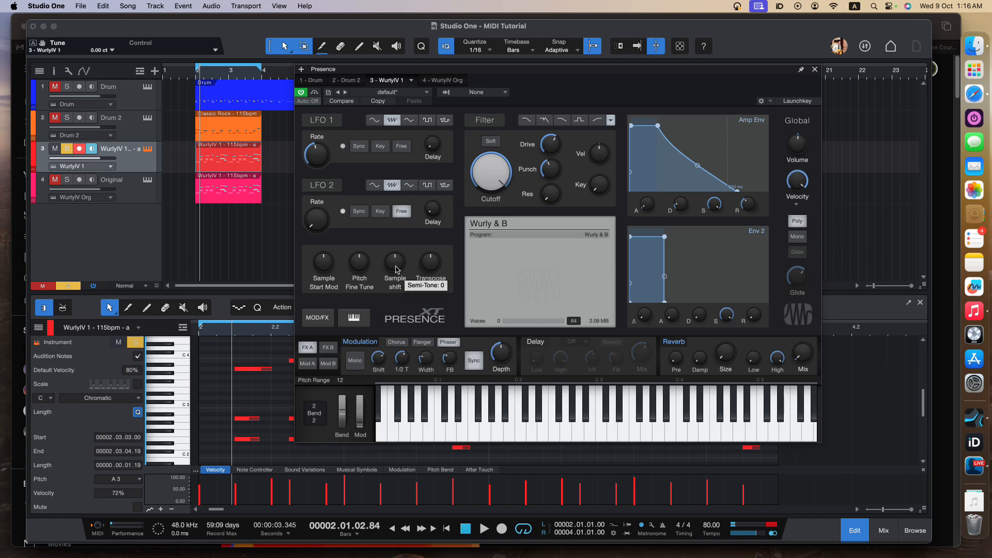
Audition Sample shift at -36 semitones during playback, and leave both Sample shift and Transpose at 0
key(space)
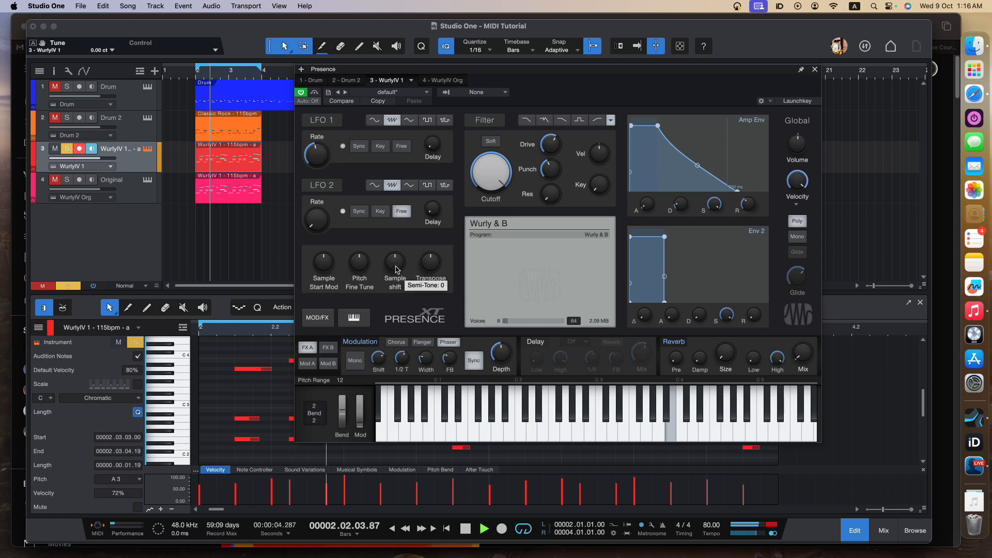
drag(396, 269, 398, 296)
mouse_move(395, 266)
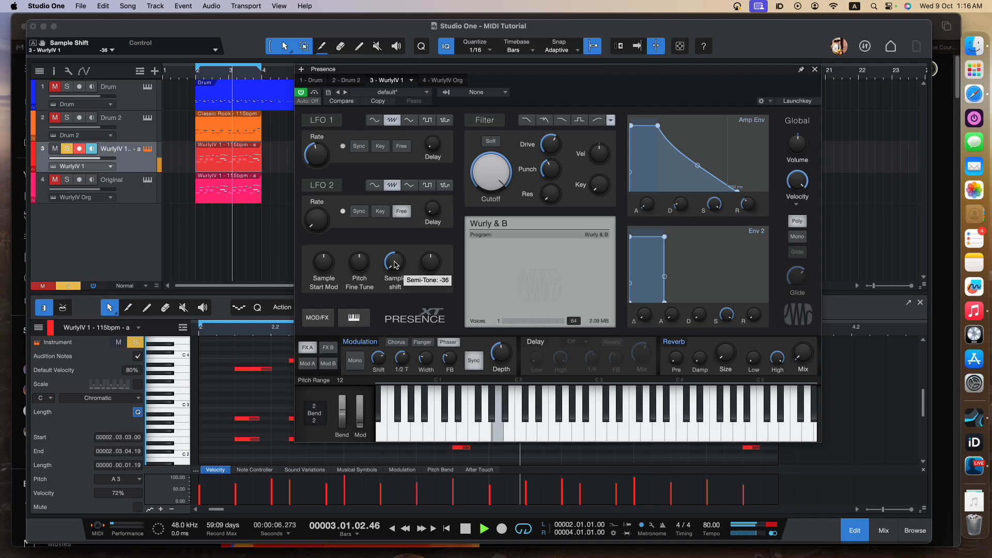
drag(389, 269, 392, 220)
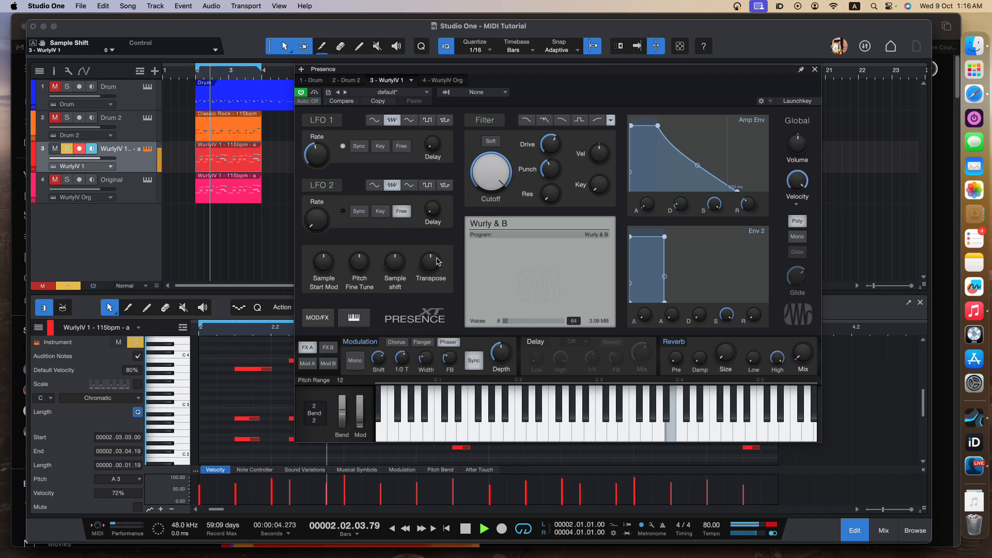
mouse_move(435, 268)
mouse_down()
mouse_move(434, 224)
mouse_move(429, 308)
mouse_move(428, 264)
mouse_up()
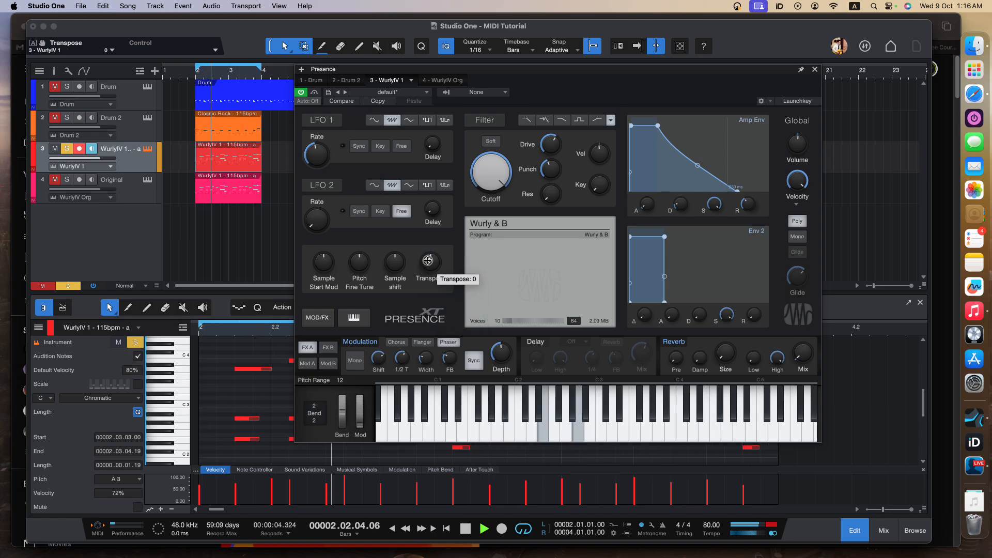
key(space)
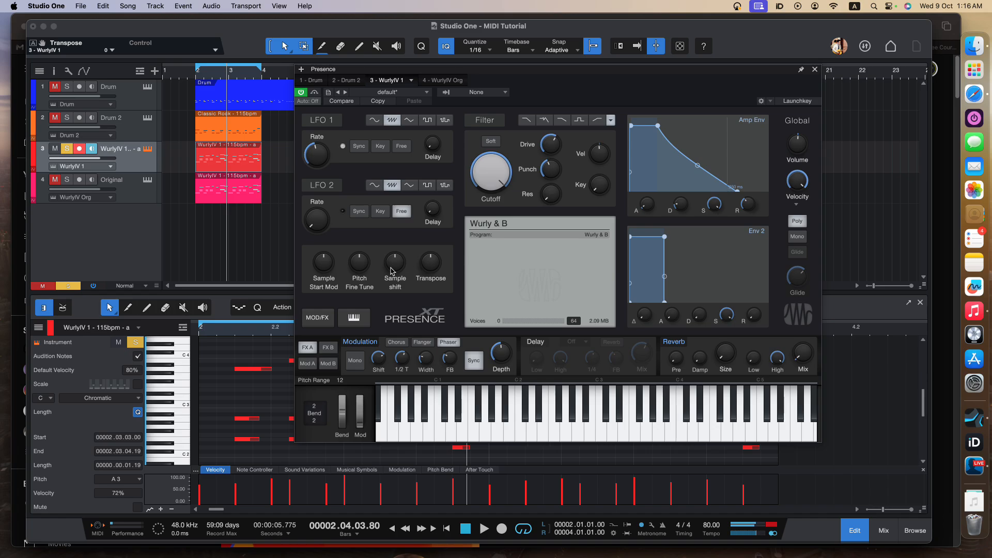
Set the Sample shift to -6 semitones while playing the loop, and stop playback
mouse_move(393, 271)
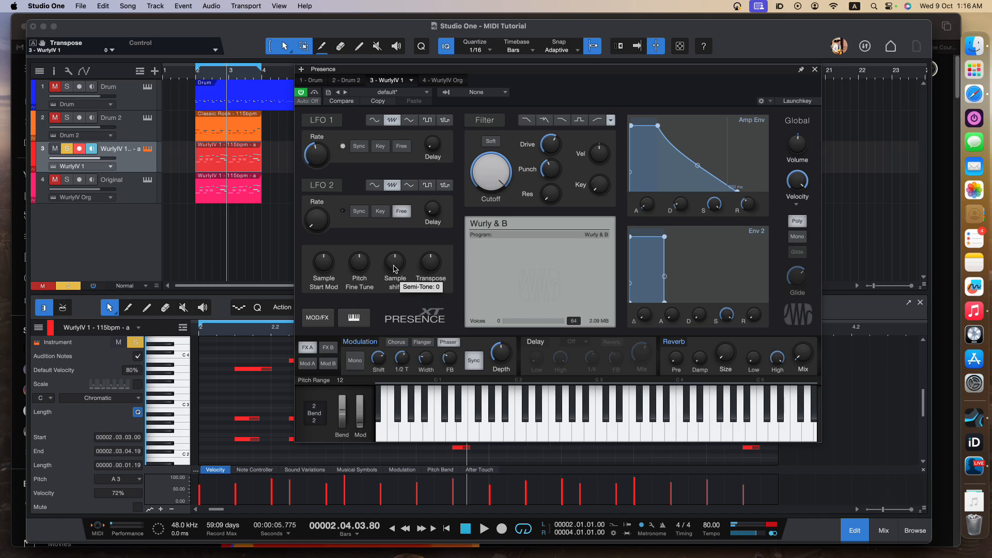
key(space)
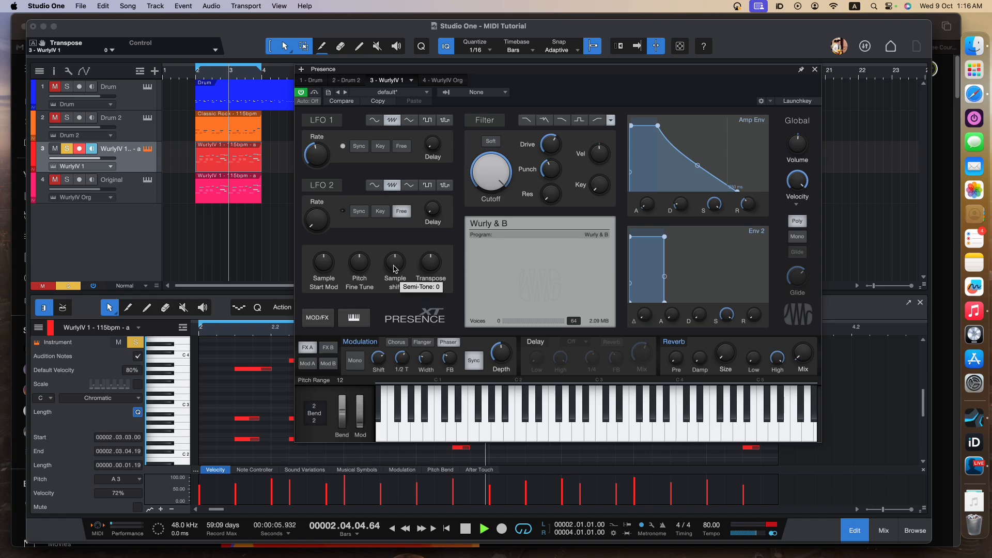
mouse_move(394, 268)
mouse_down()
mouse_move(393, 300)
mouse_move(393, 279)
mouse_up()
drag(394, 273, 393, 271)
key(space)
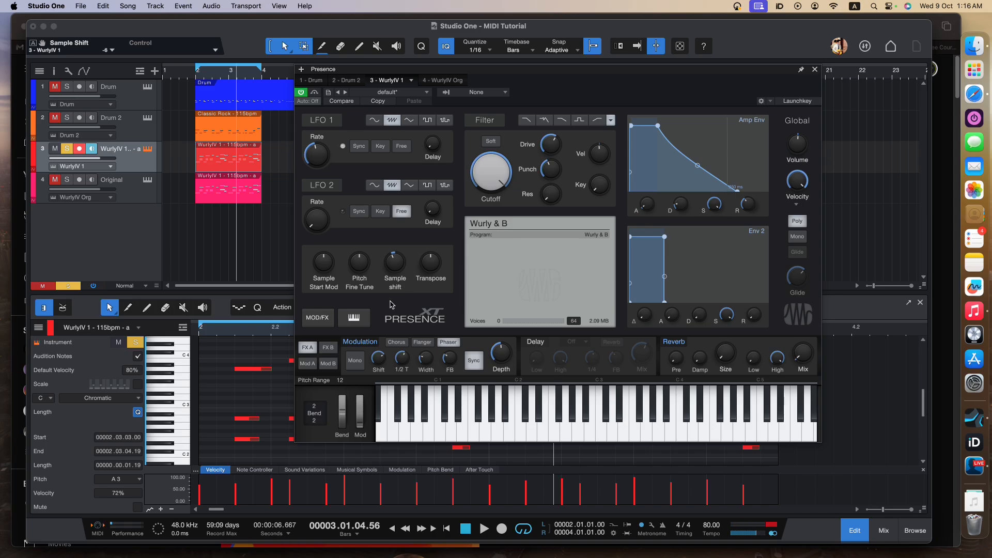
Look through the FX B and Mod A pages of Presence, and return to the FX A page
click(326, 348)
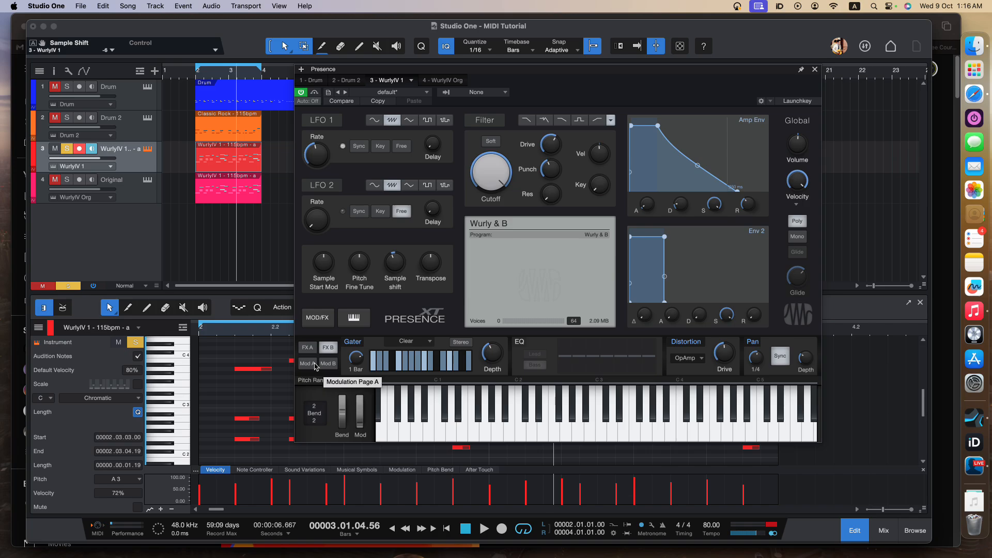
click(317, 365)
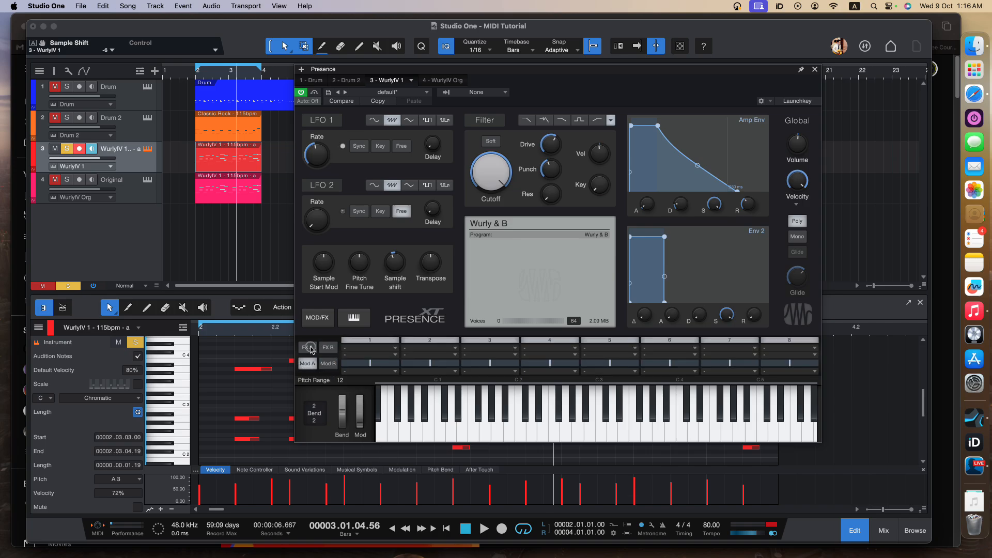
click(309, 348)
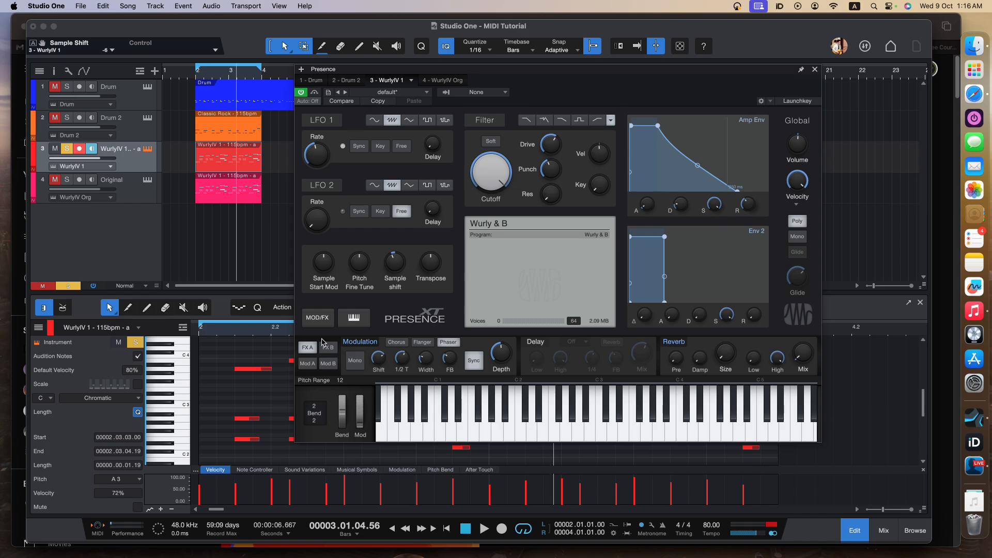
Switch the Modulation effect off and on, and try the Chorus and Flanger types before returning to Phaser
click(361, 342)
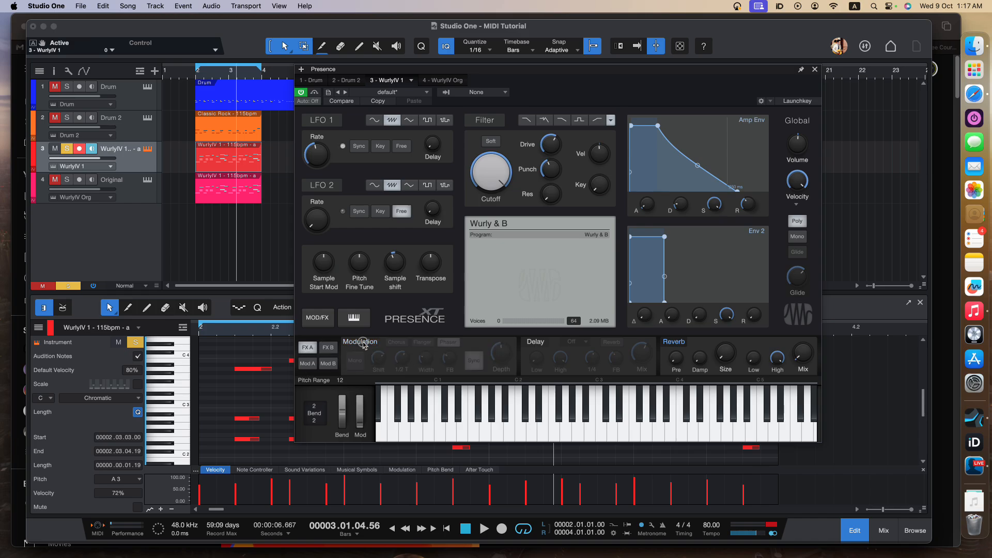
click(362, 342)
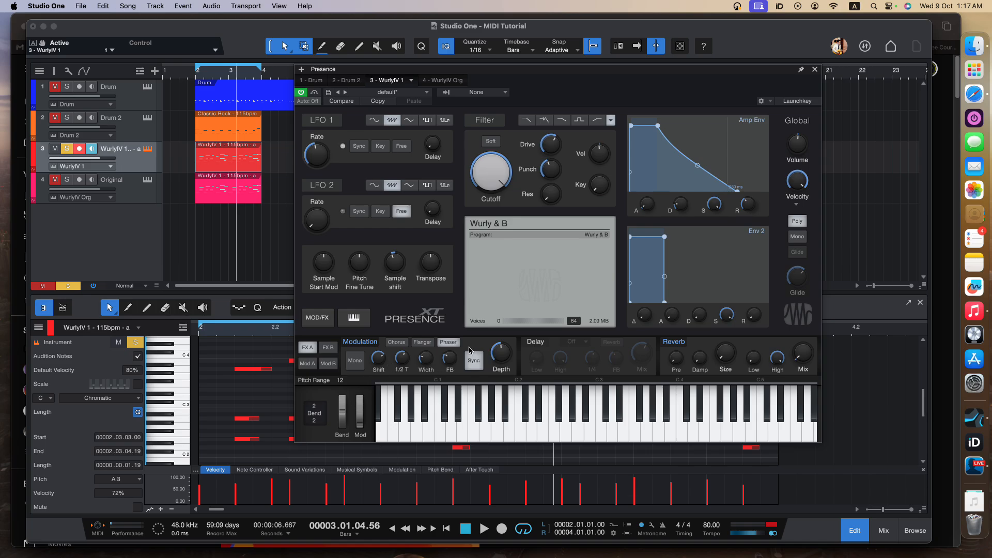
click(403, 347)
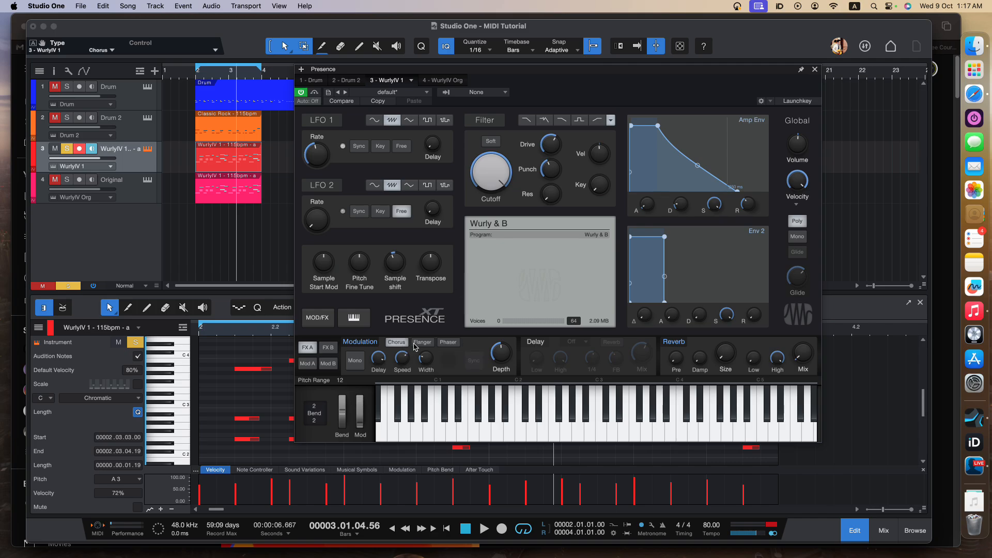
click(421, 343)
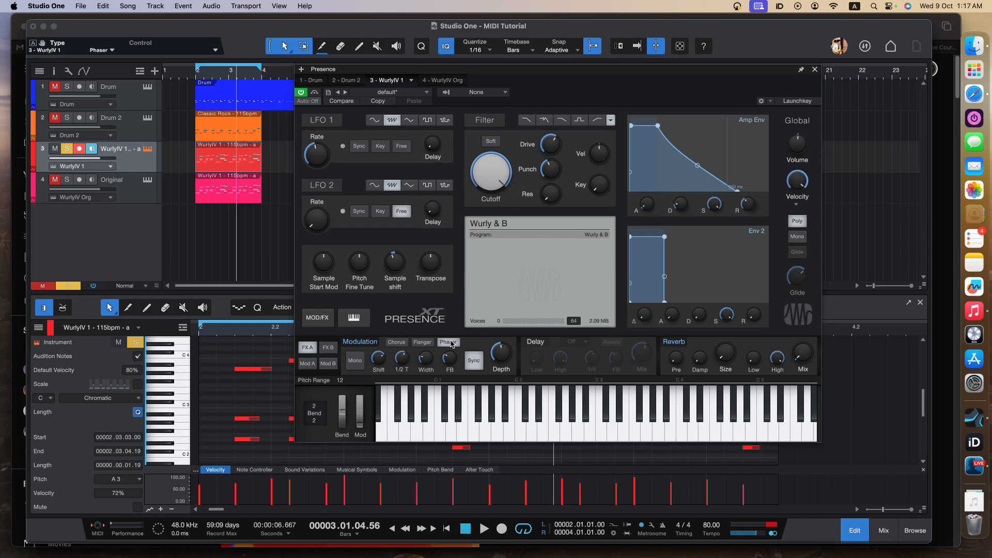
Compare the Phaser, Chorus and Flanger modulation types against the playing loop, leaving the effect on Flanger
key(space)
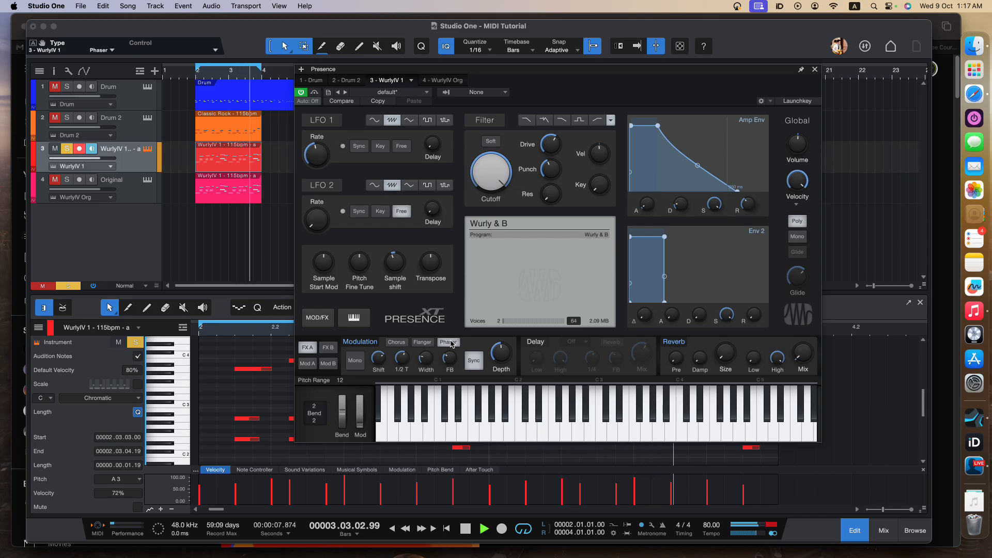
key(space)
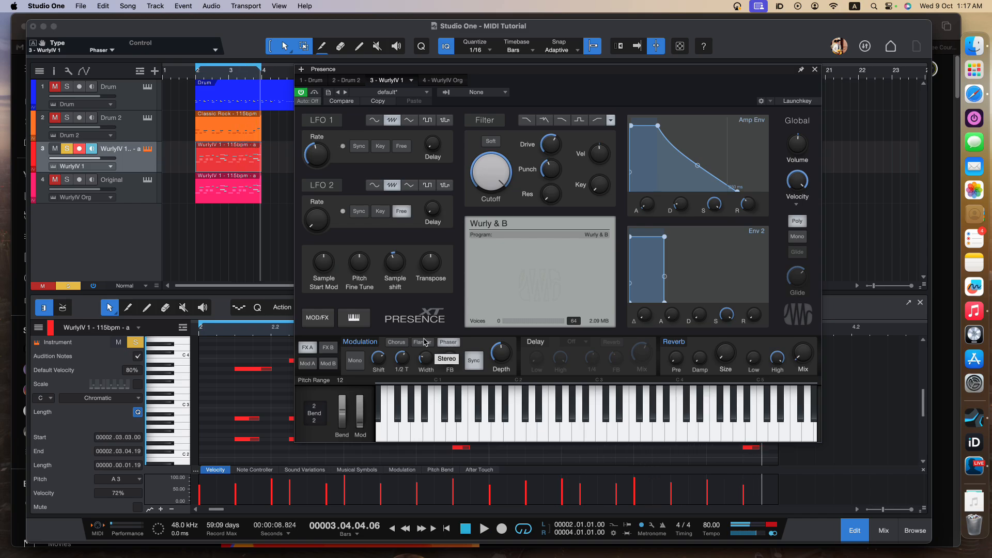
click(397, 342)
key(space)
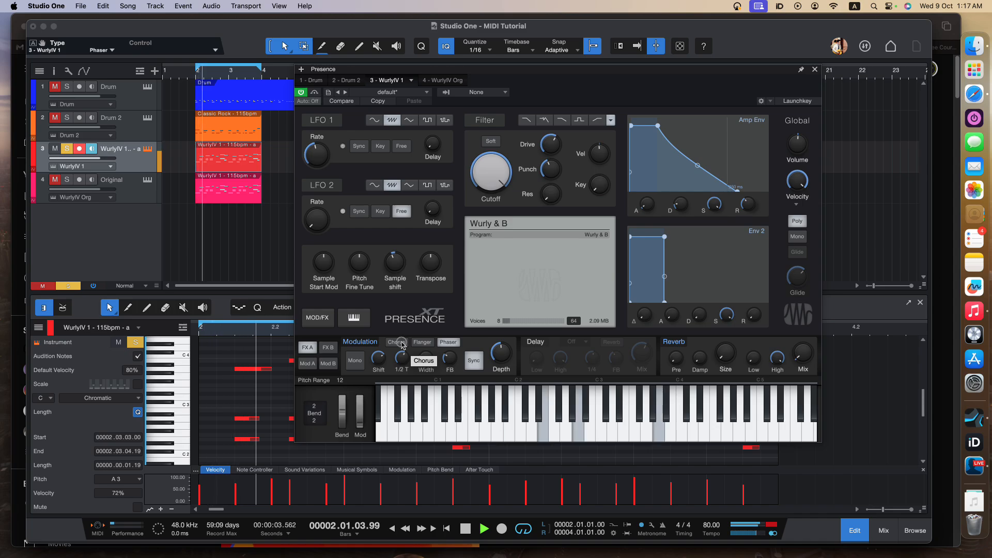
click(422, 343)
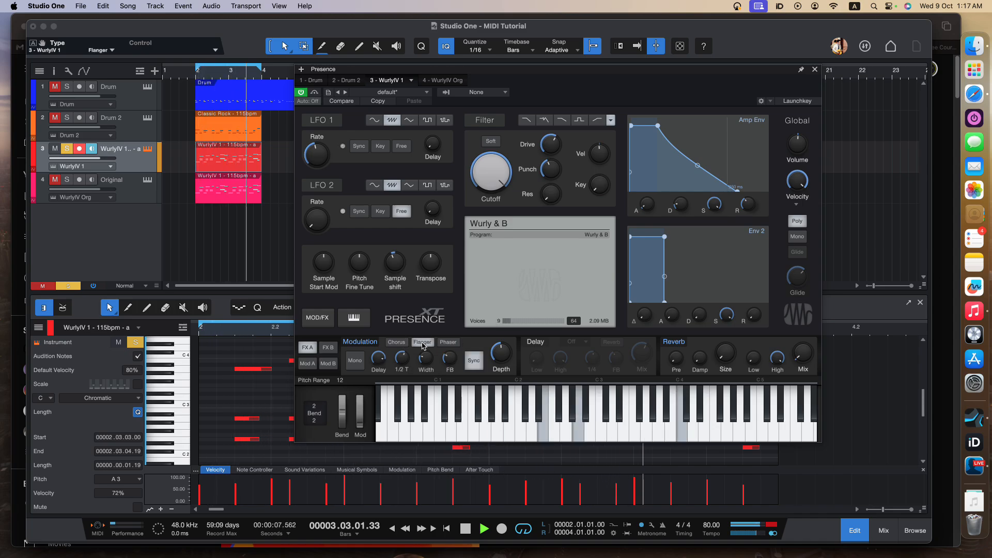
key(space)
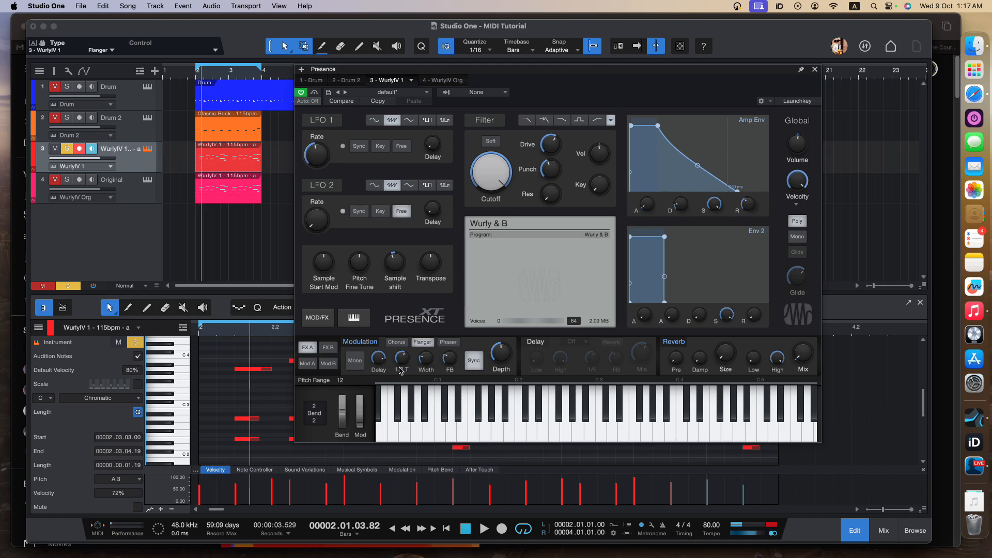
Play the loop with the Flanger and compare its Mono option, leaving Mono off
mouse_move(406, 360)
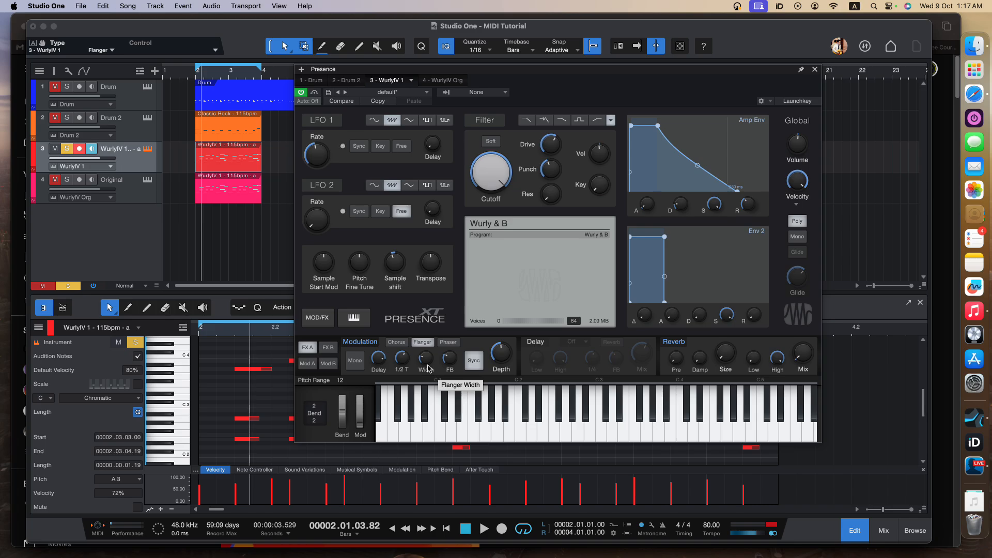
mouse_move(447, 364)
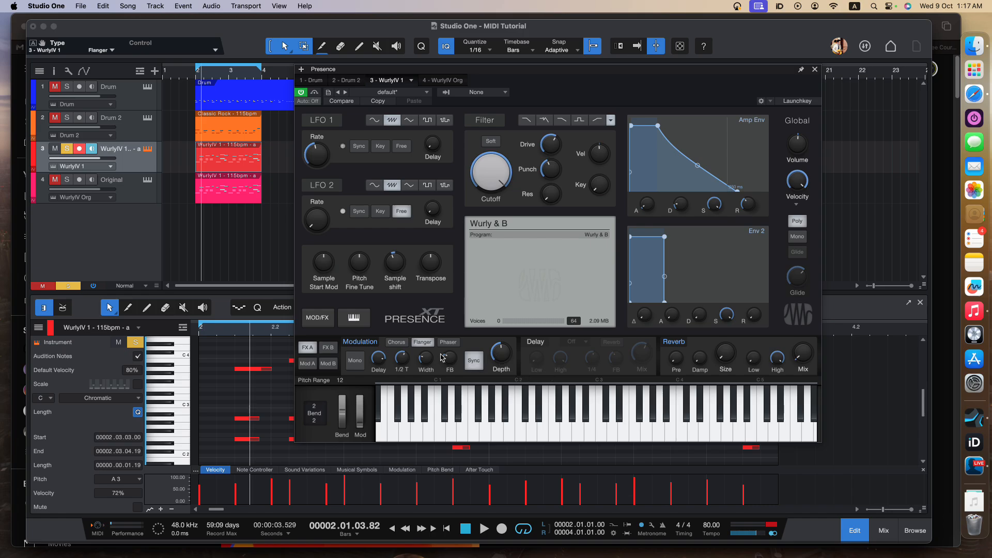
key(space)
click(355, 361)
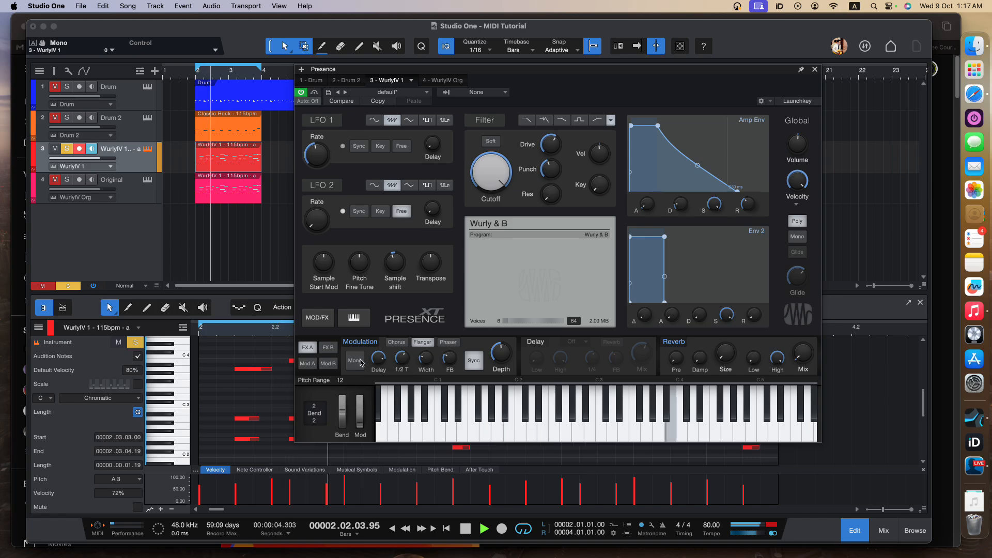
Audition the Chorus modulation type against the playing loop and return to Flanger
click(360, 363)
key(space)
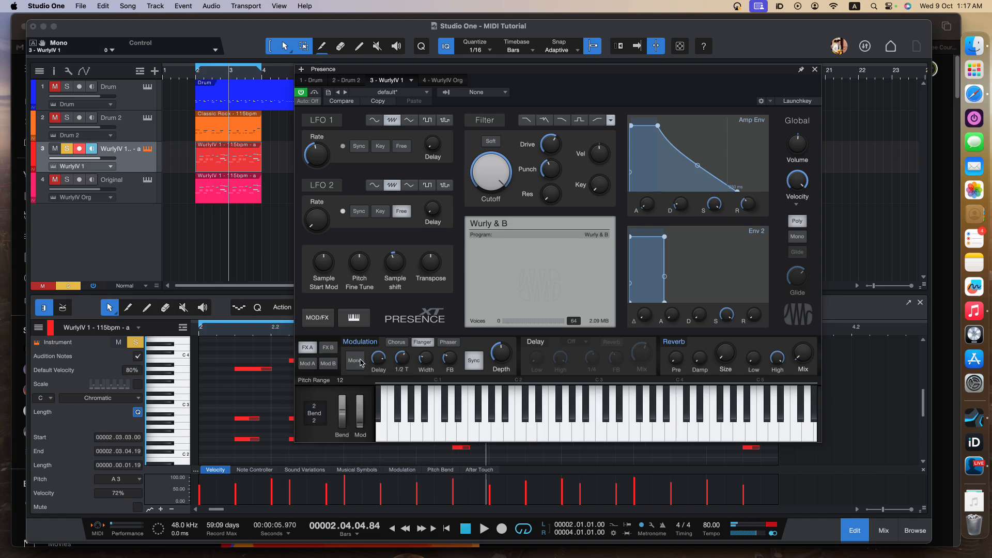
click(391, 347)
key(space)
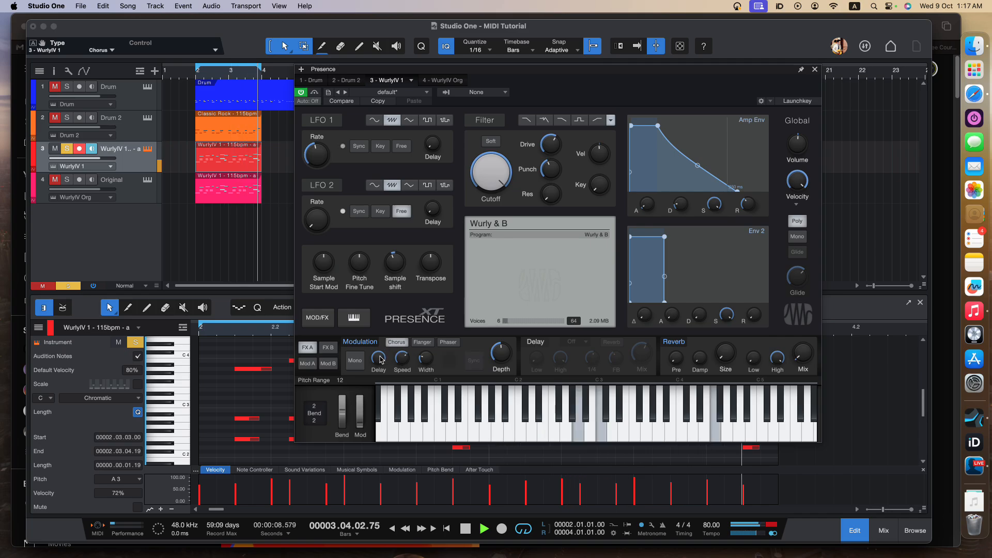
click(421, 343)
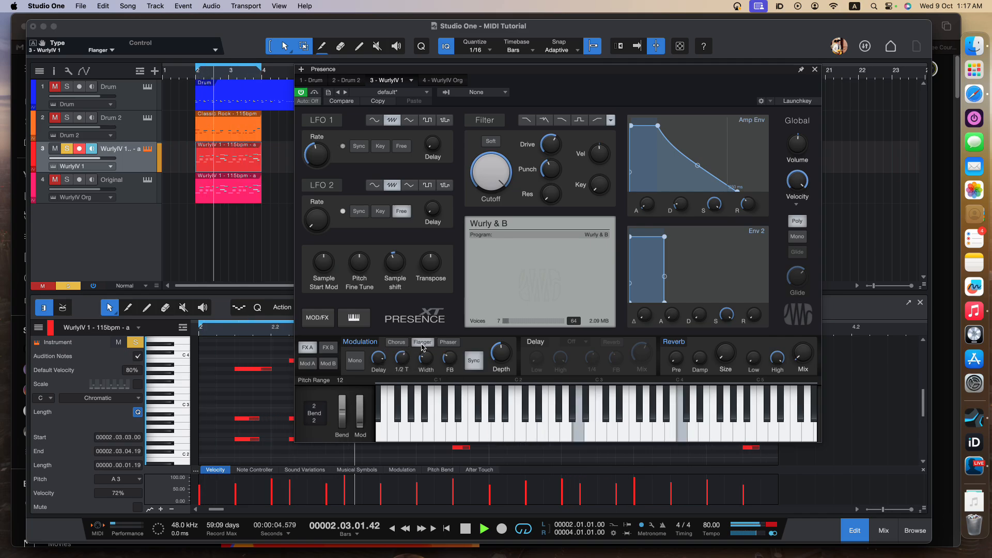
Set the Flanger's LFO width to 52 %, and try its Sync, depth and delay controls while the loop plays
drag(426, 360, 426, 295)
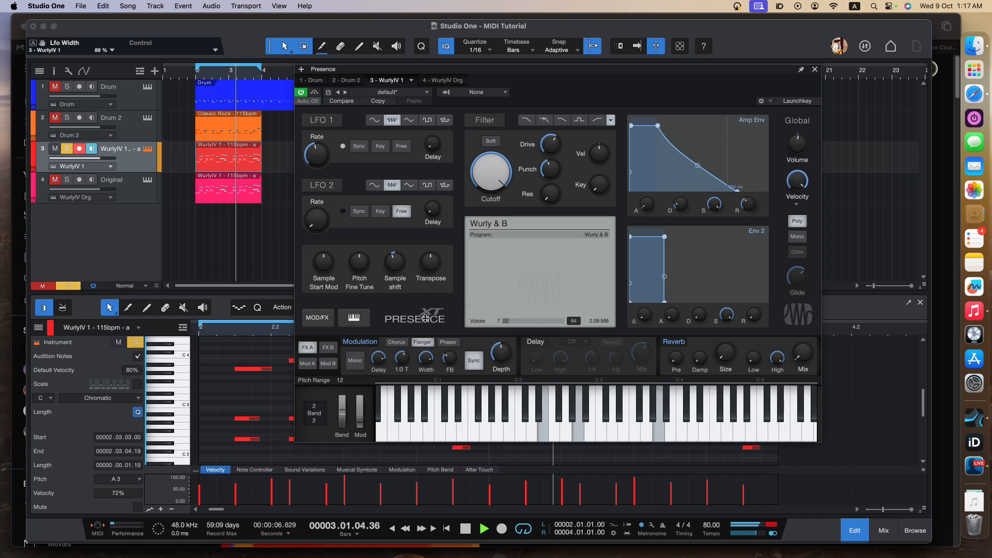
drag(426, 360, 426, 396)
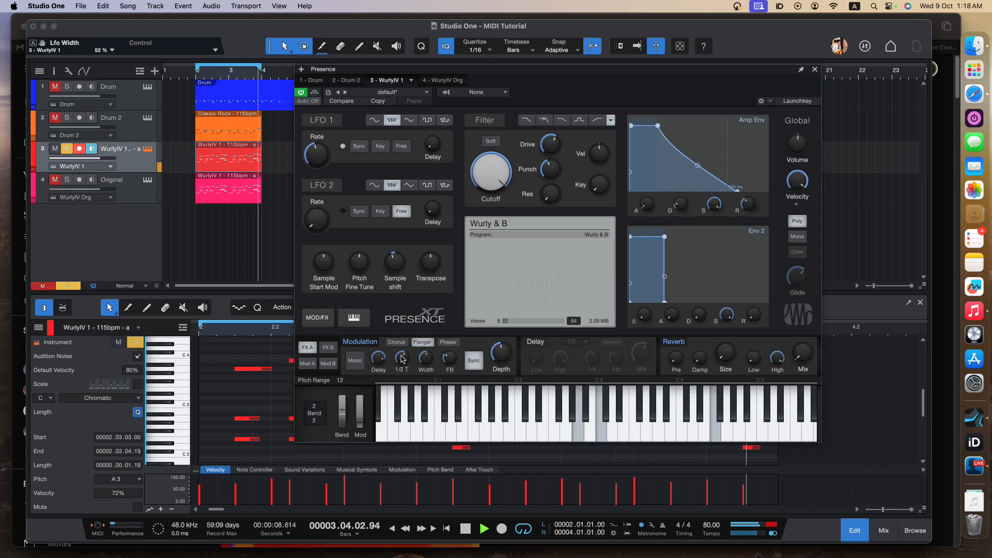
click(473, 360)
click(473, 361)
drag(500, 356, 455, 347)
click(380, 362)
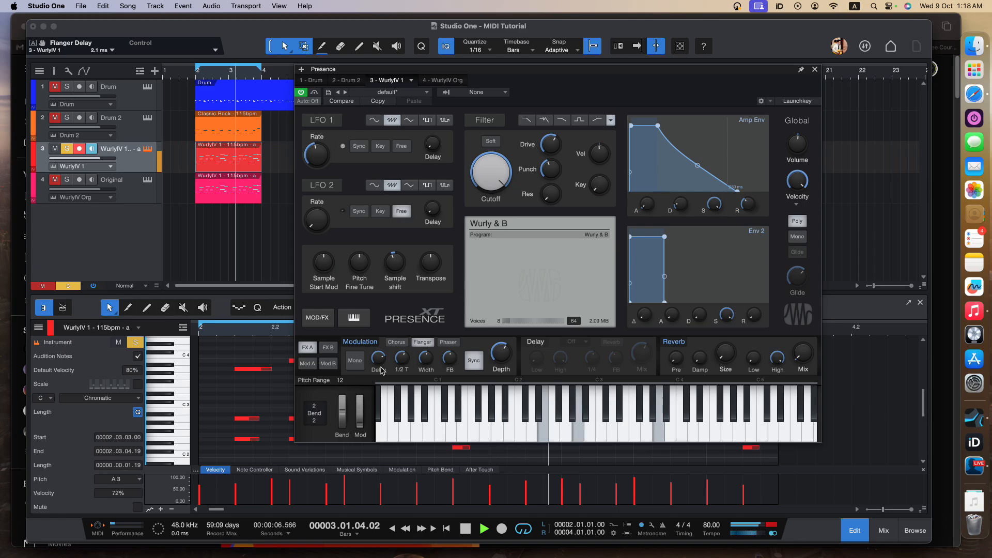
key(space)
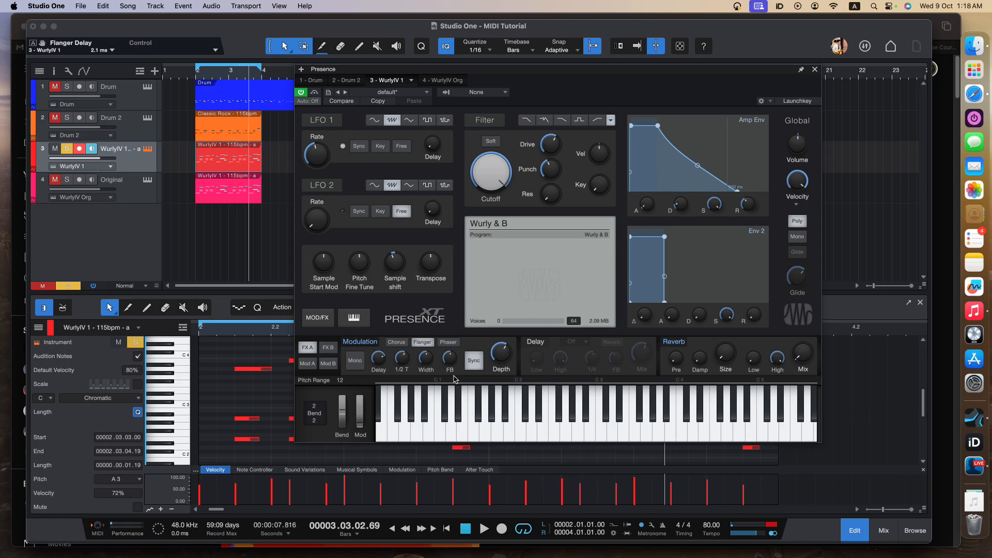
Turn on the Delay effect in Dotted mode with its Reverb option on, and play the loop
click(539, 347)
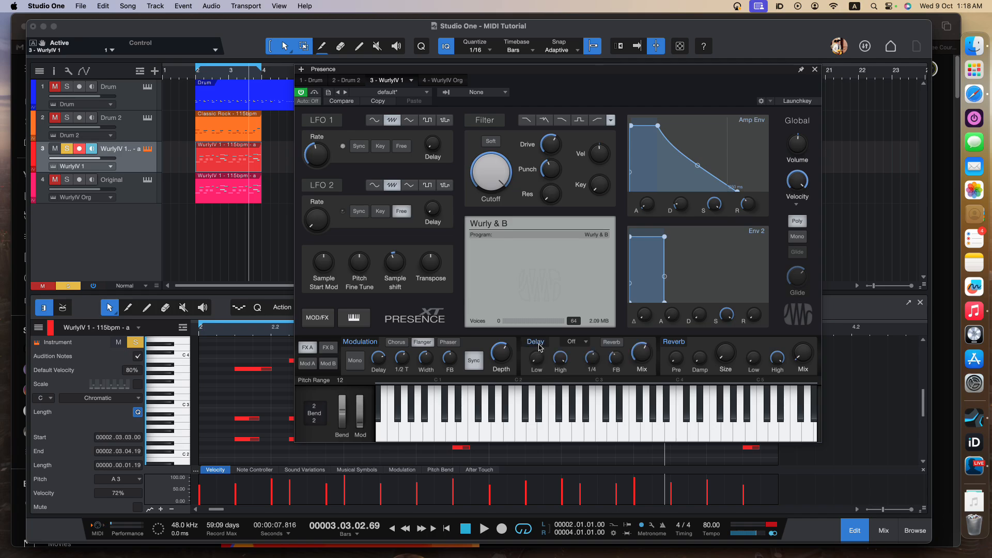
click(575, 344)
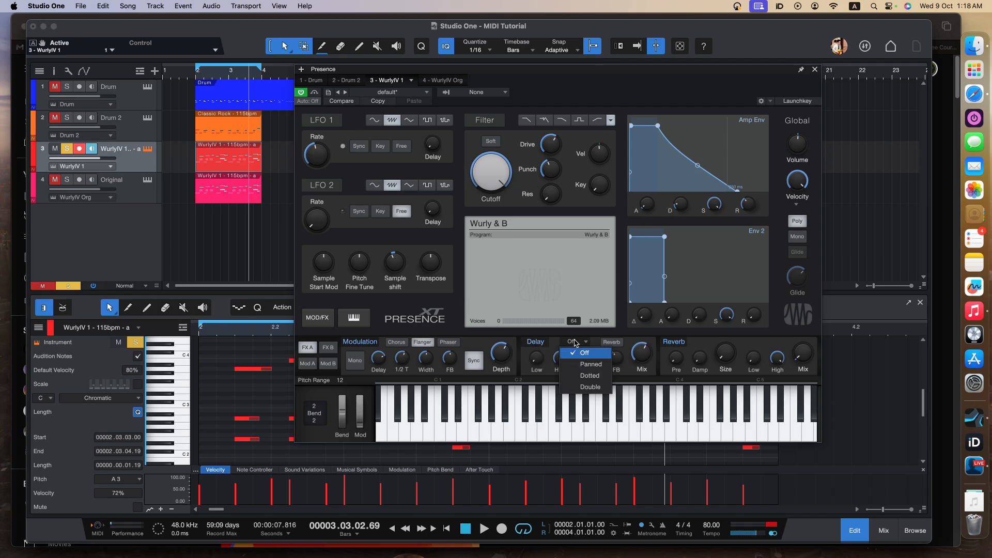
click(593, 376)
key(space)
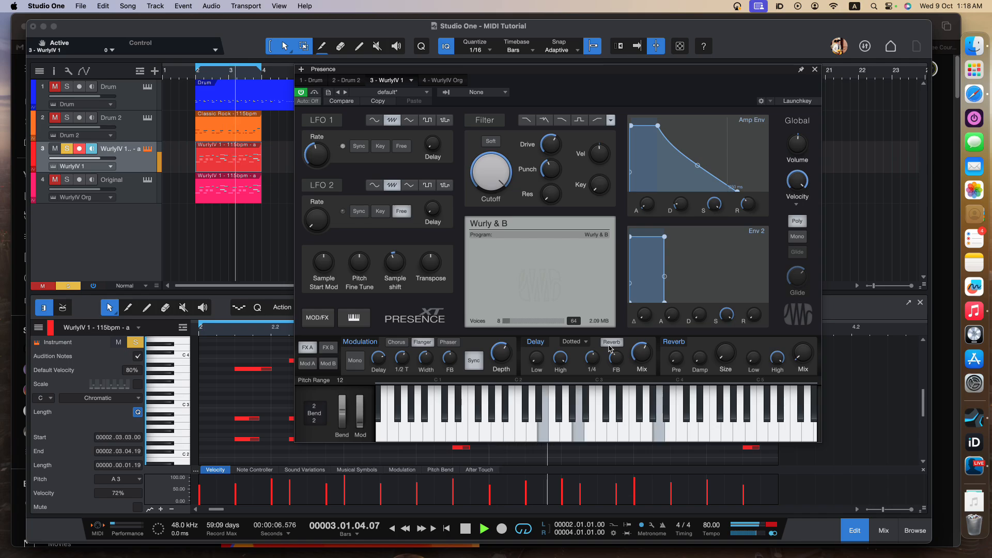
key(space)
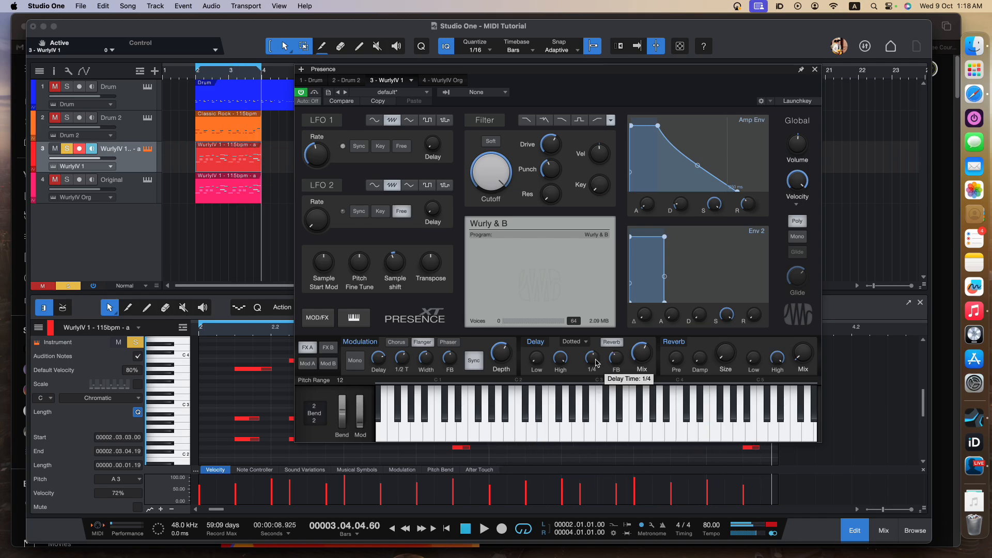
Set the Delay time to 1/8 and audition the loop
drag(595, 357, 606, 382)
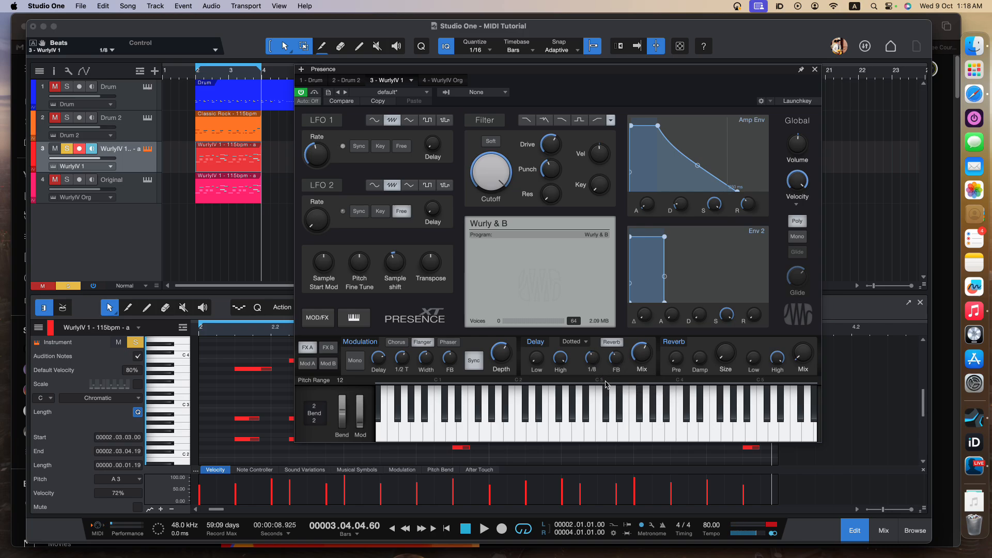
key(space)
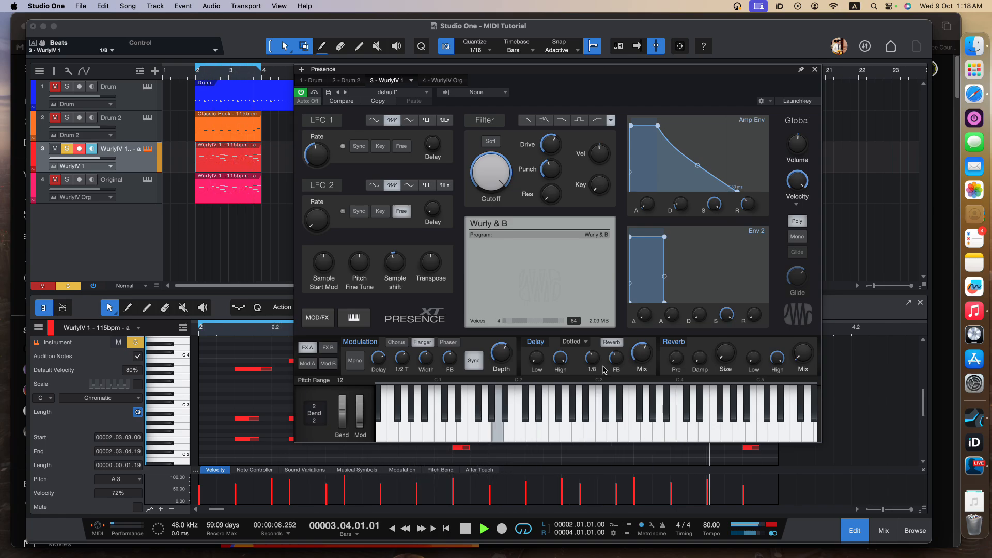
key(space)
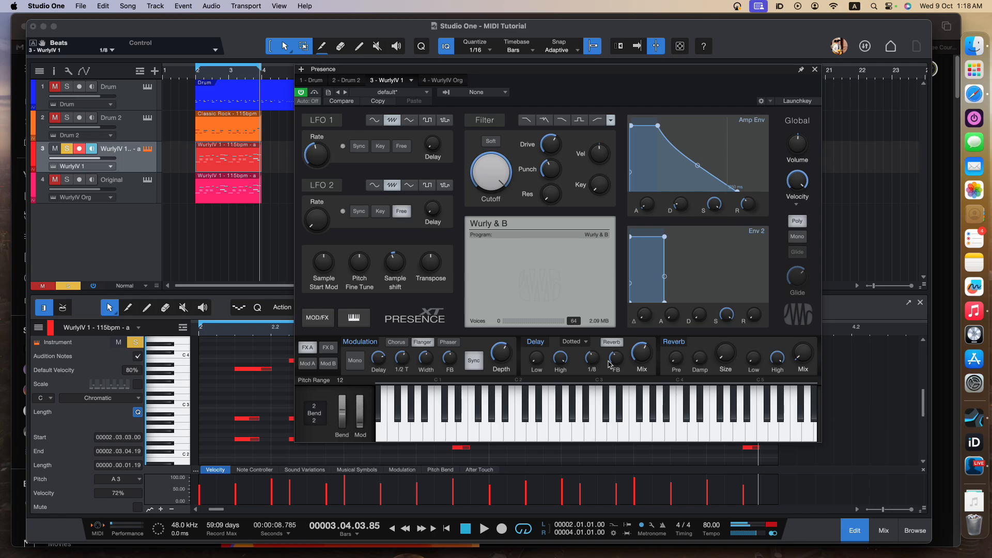
Set the Delay's low-cut frequency to about 182 Hz while auditioning the loop
mouse_move(537, 360)
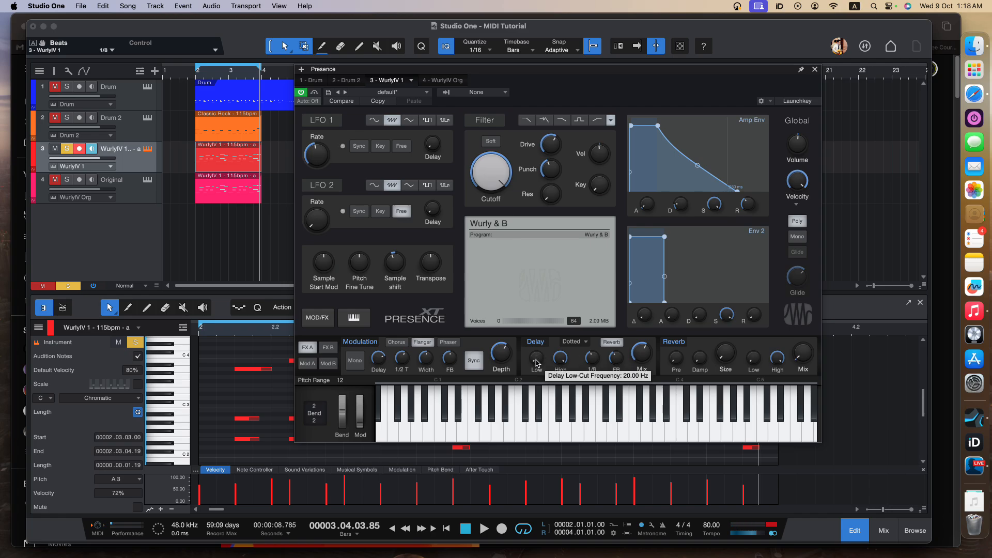
drag(536, 363, 541, 309)
key(space)
drag(538, 358, 542, 404)
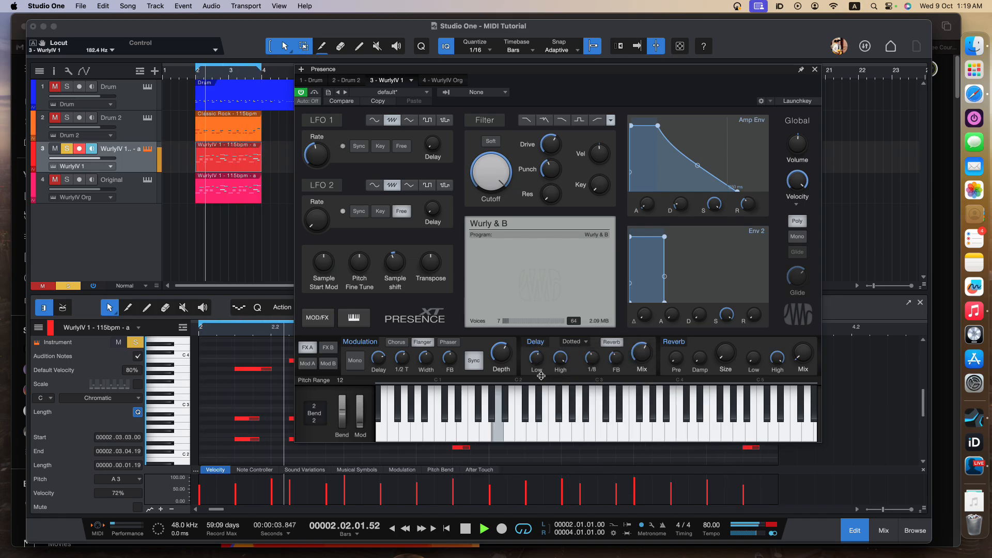
key(space)
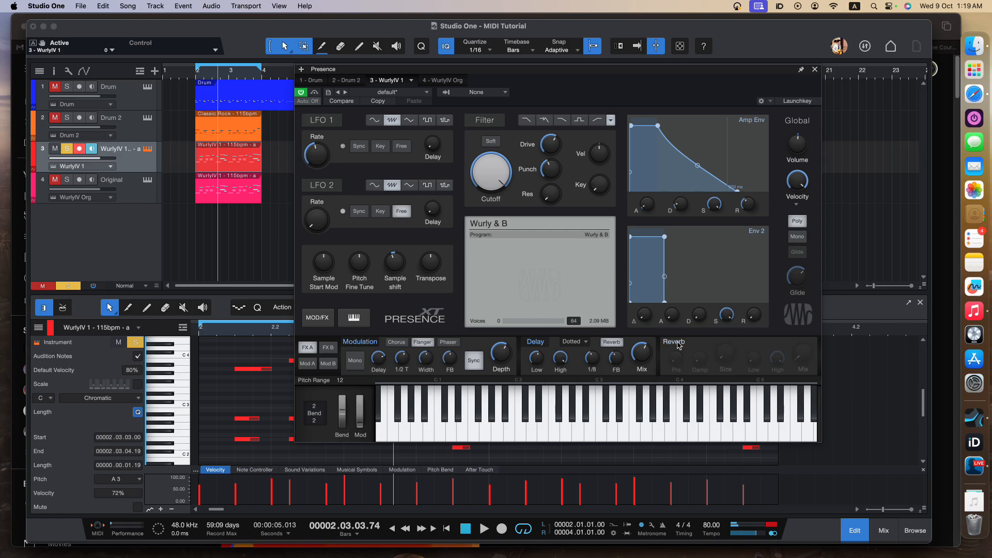
Play the loop with the Reverb on and set the Reverb mix to 13 %
mouse_move(719, 353)
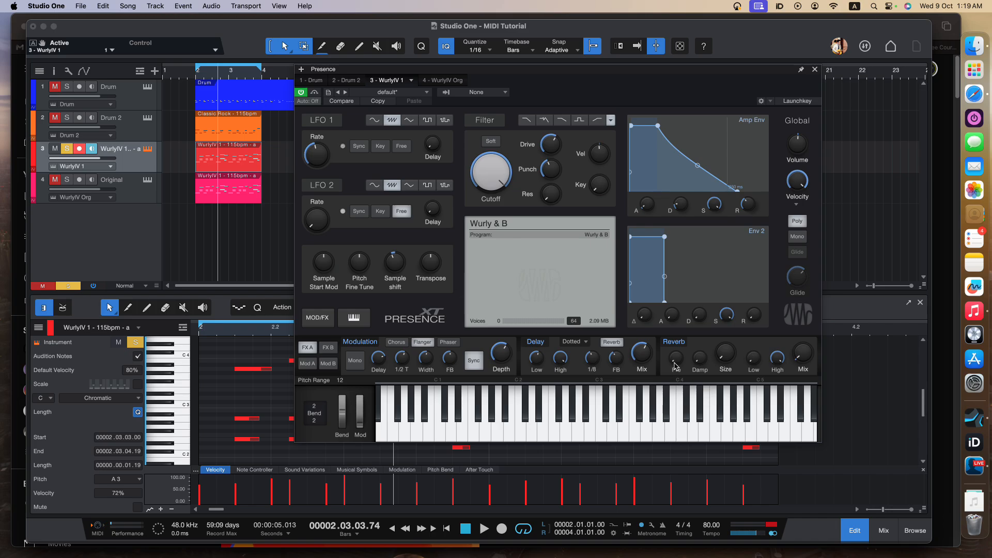
key(space)
mouse_move(802, 331)
drag(801, 331, 801, 440)
drag(801, 357, 800, 343)
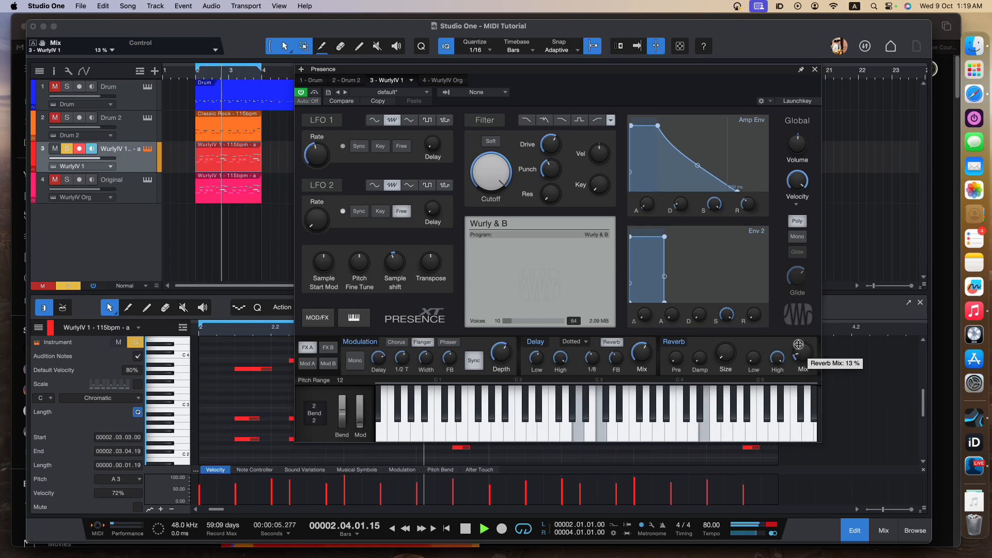
Raise the Reverb's damping and size, adjust its pre-delay, and set its mix to 19 %
drag(695, 364, 703, 310)
drag(726, 354, 731, 314)
drag(802, 352, 802, 347)
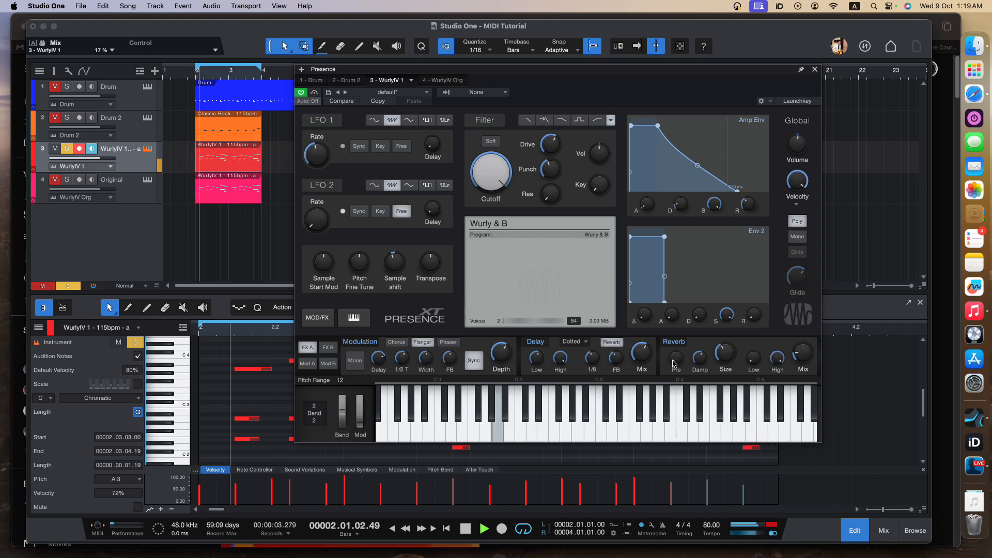
drag(676, 362, 683, 398)
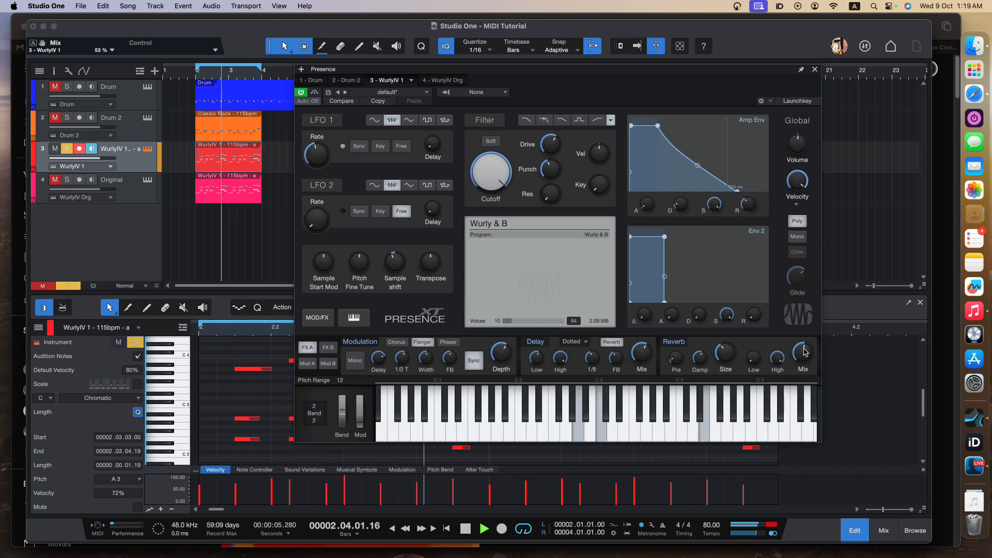
drag(805, 351, 802, 376)
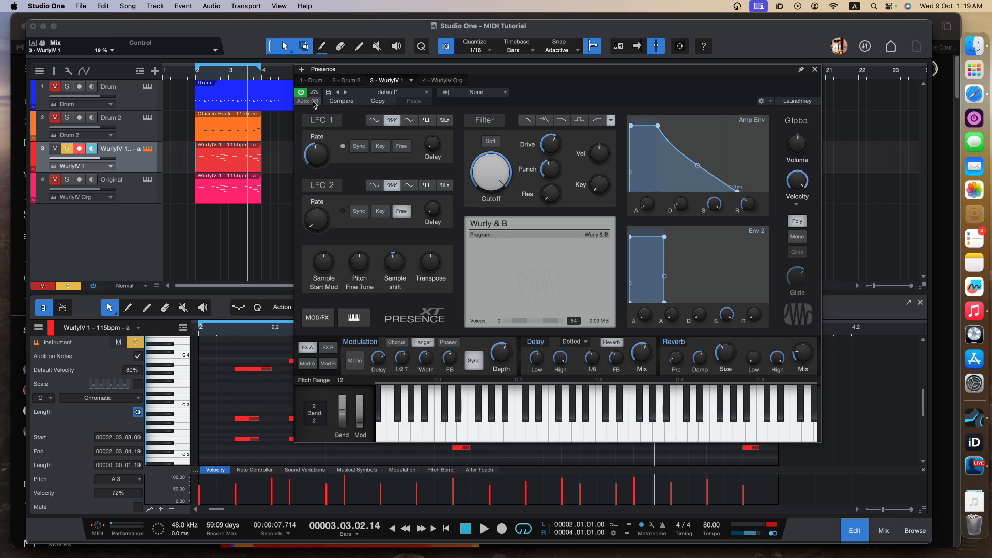
Compare the Original track with the reshaped WurlyIV 1 track by soloing each during playback, leaving WurlyIV 1 soloed
click(66, 150)
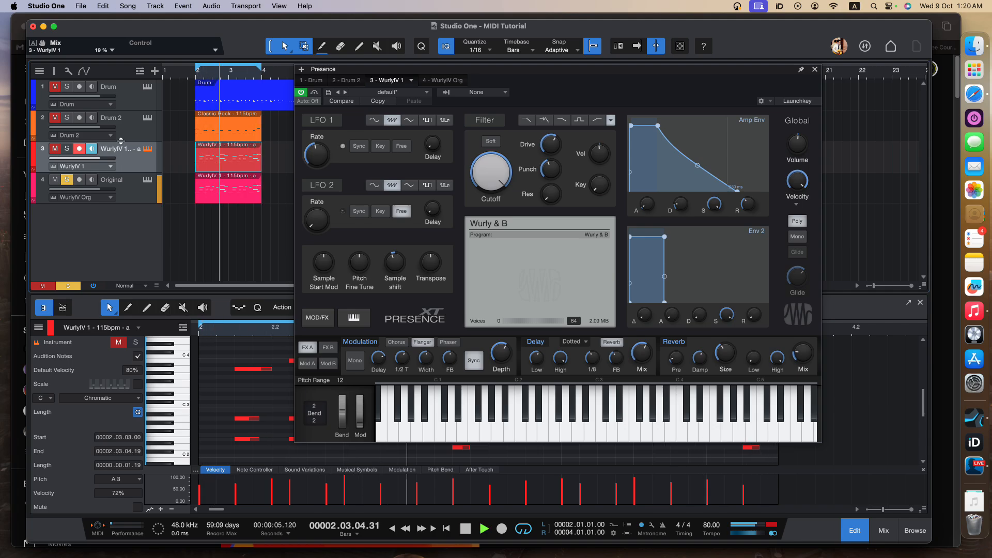
key(space)
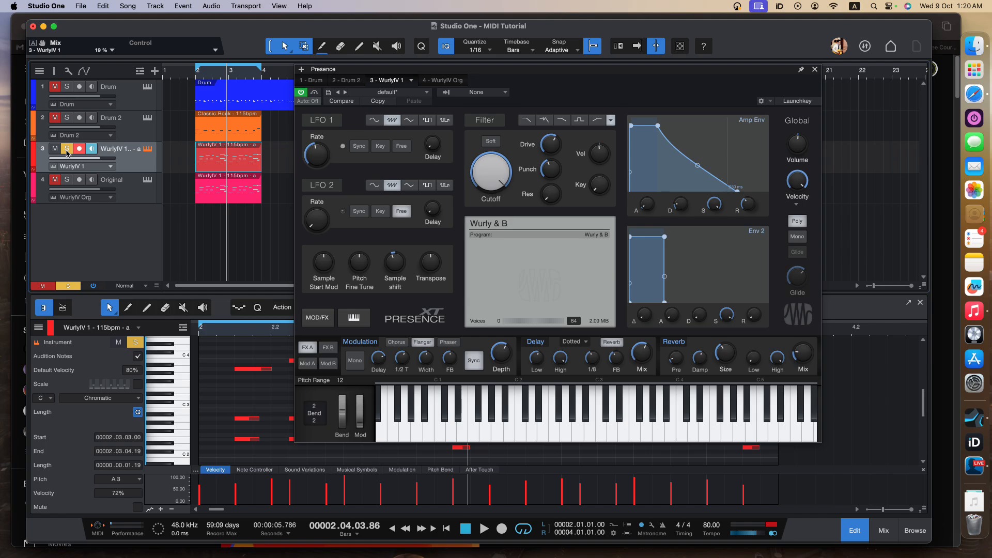
key(space)
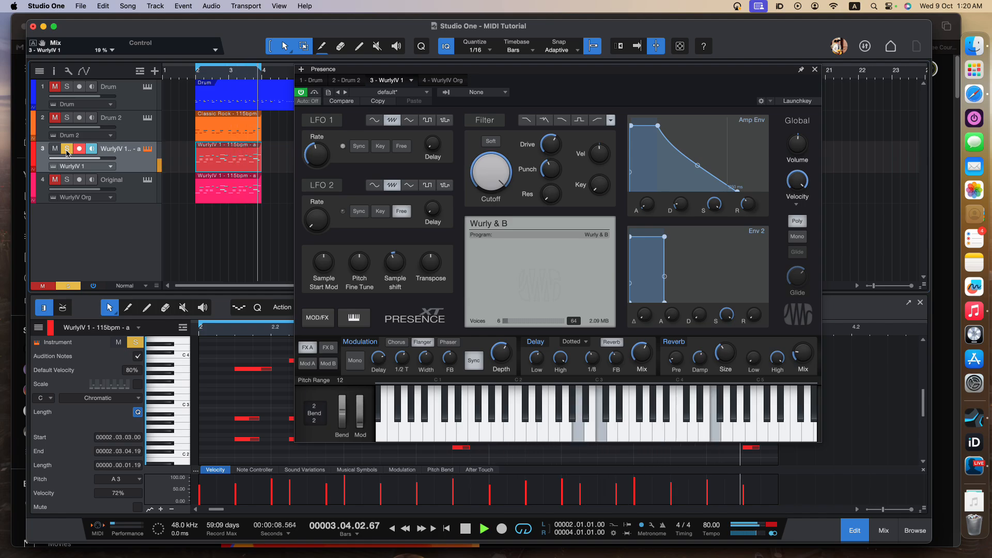
key(space)
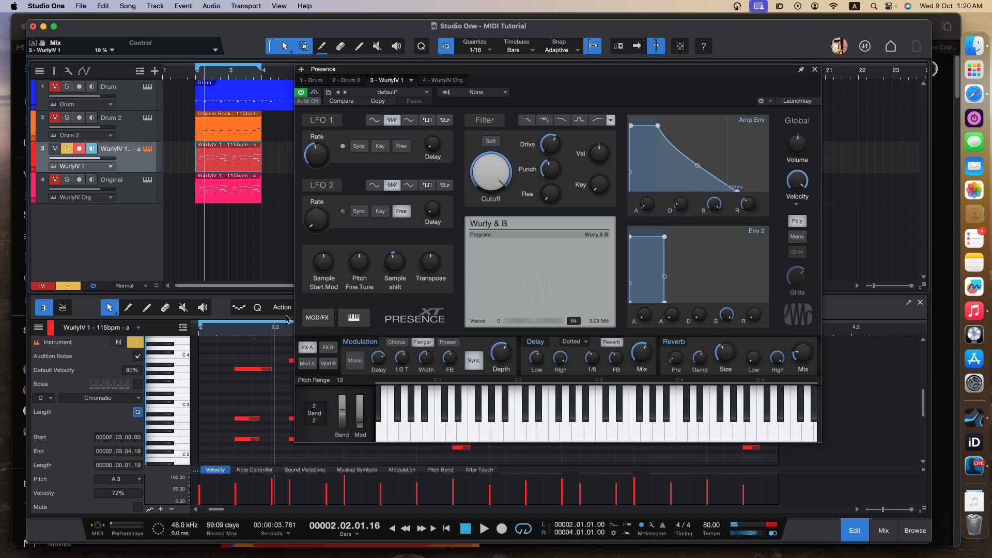
Bring up the FX B page, change individual Gater steps, and try the Pulsorate pattern against the playing loop
click(328, 349)
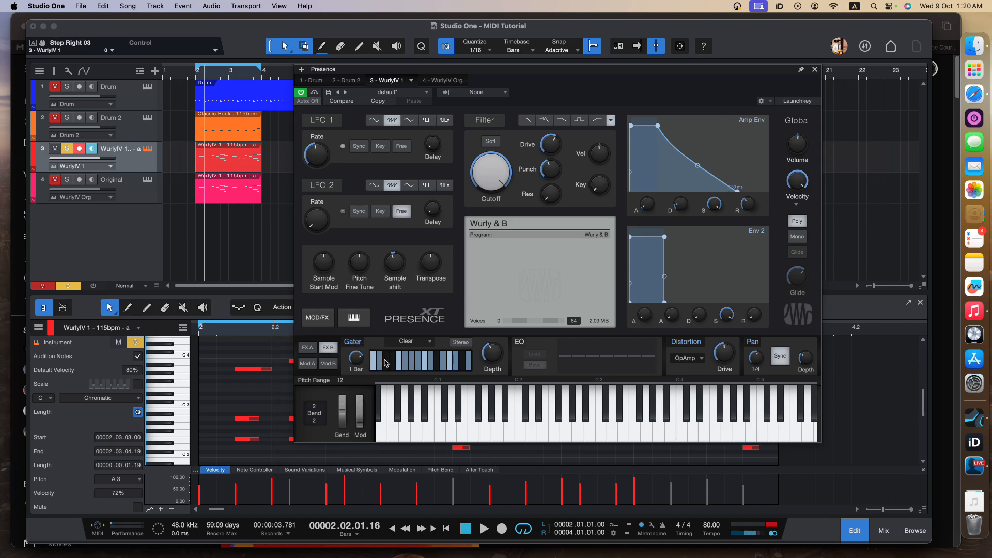
key(space)
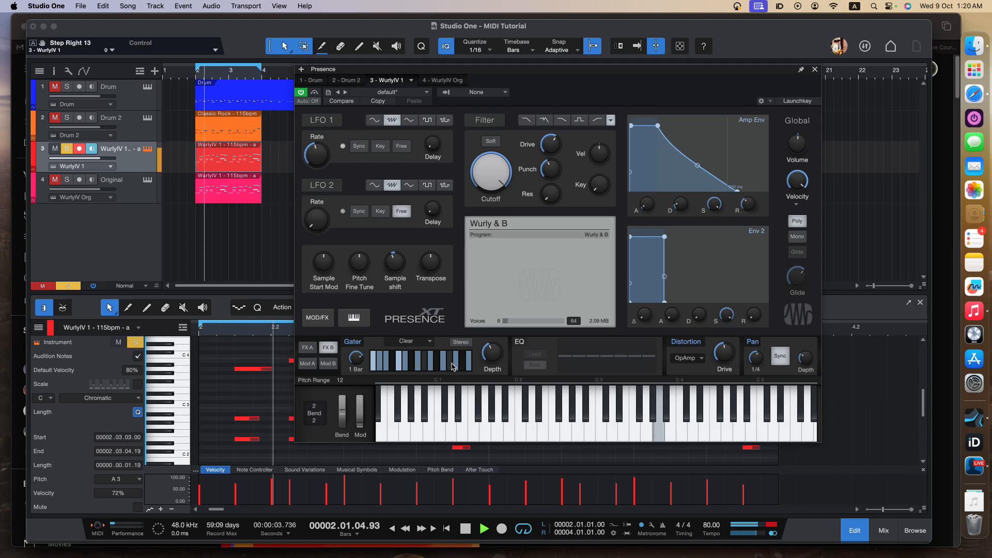
click(401, 351)
click(424, 377)
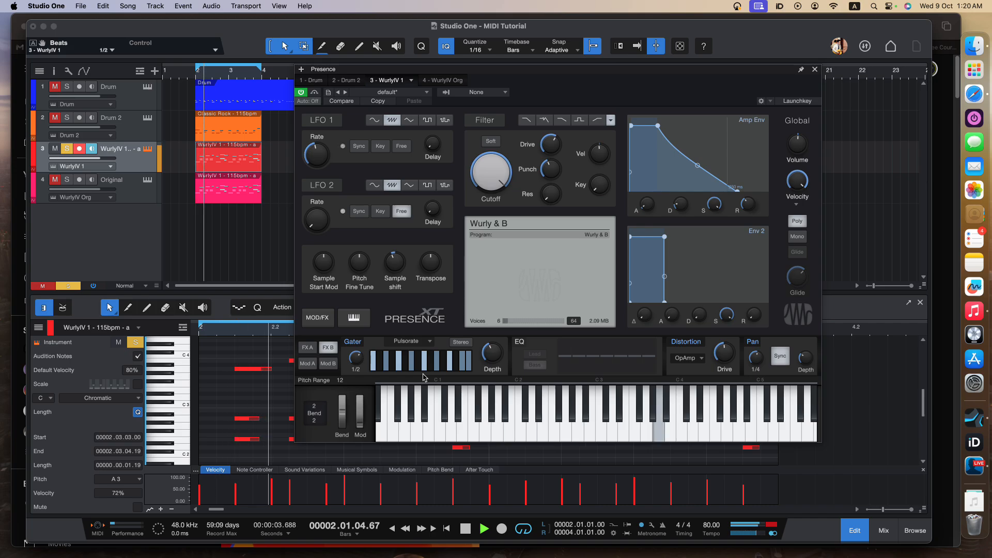
Switch the Gater to the Triggerflanke pattern with Stereo on and adjust its depth
click(412, 341)
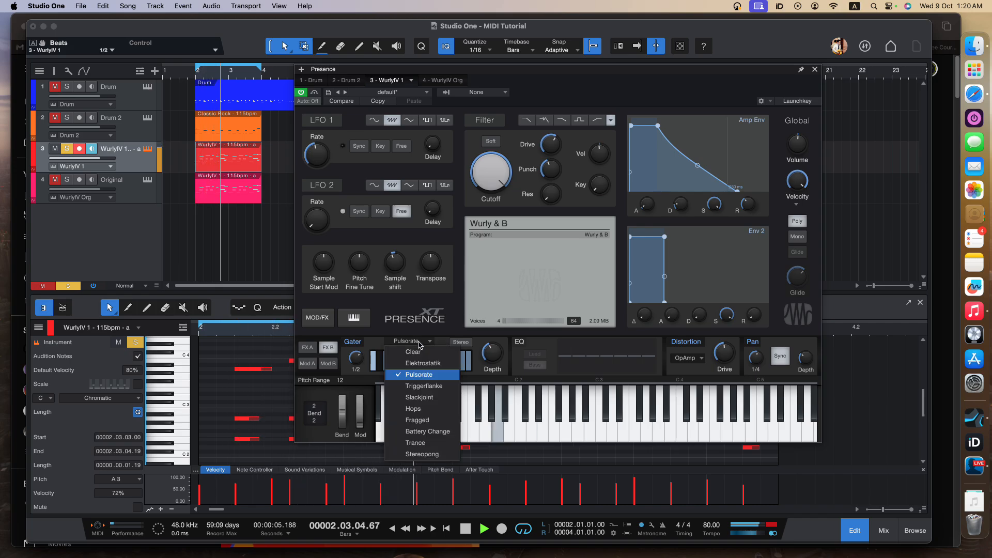
click(425, 387)
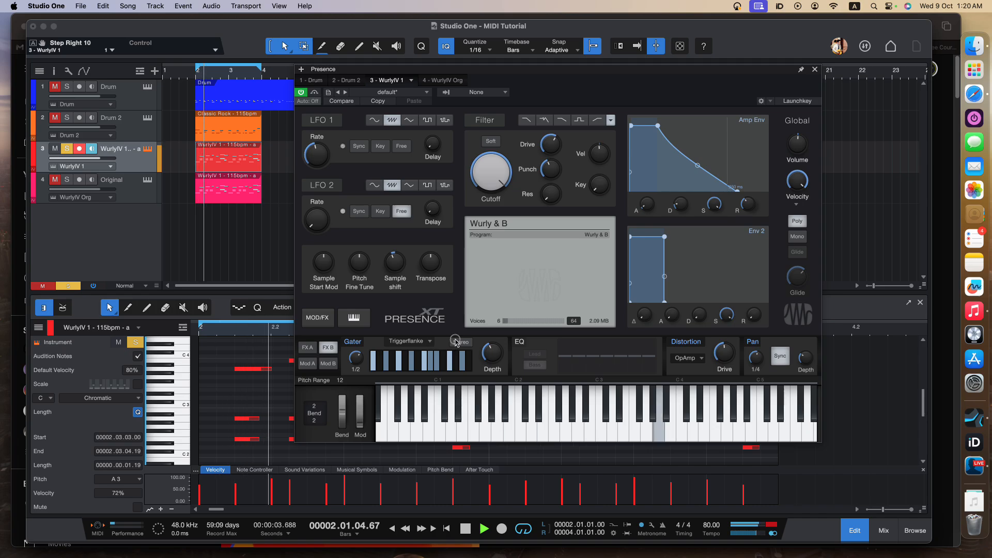
drag(492, 345, 492, 340)
key(space)
Turn on the EQ, boost a middle band, raise 3200 Hz by 5.5 dB and set the lowest band to -3.0 dB
click(525, 346)
key(space)
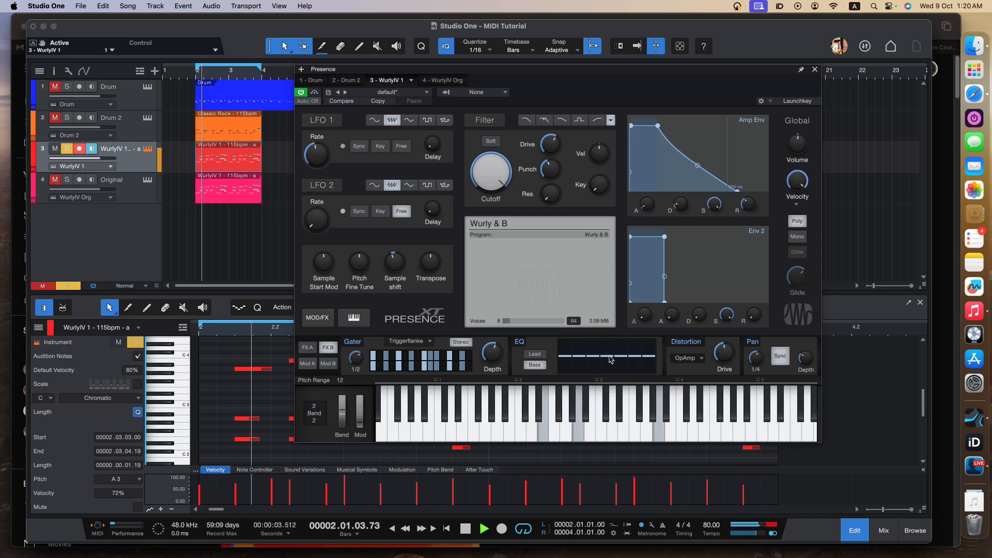
drag(611, 360, 640, 353)
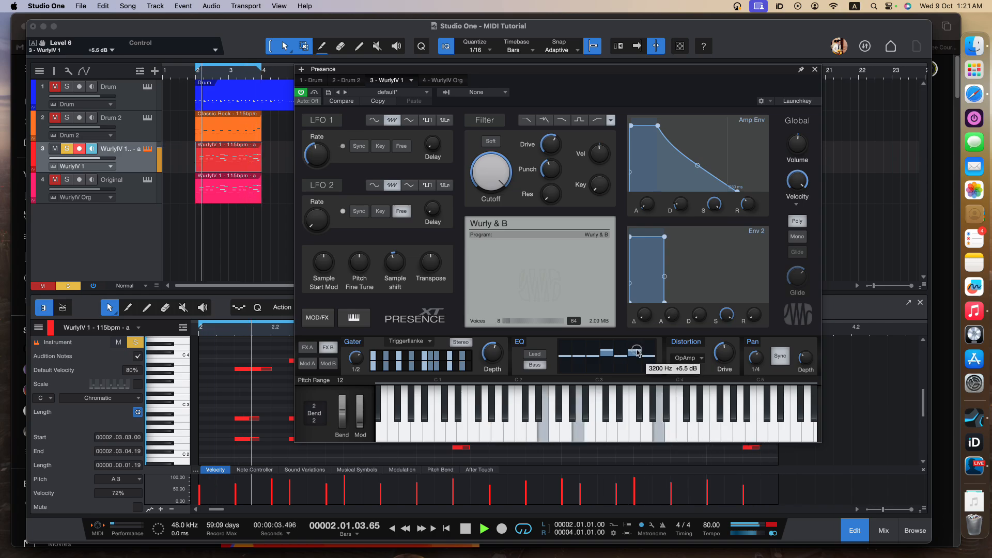
drag(569, 357, 569, 359)
key(space)
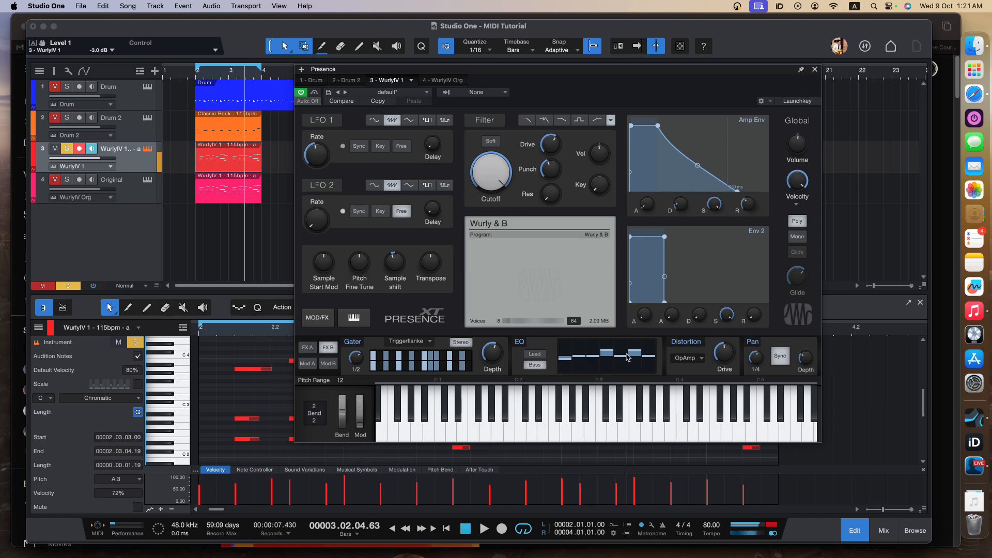
Audition the Soft Tube2, Transistor and Fuzz distortion types against the loop, keep Fuzz and adjust its drive
click(702, 359)
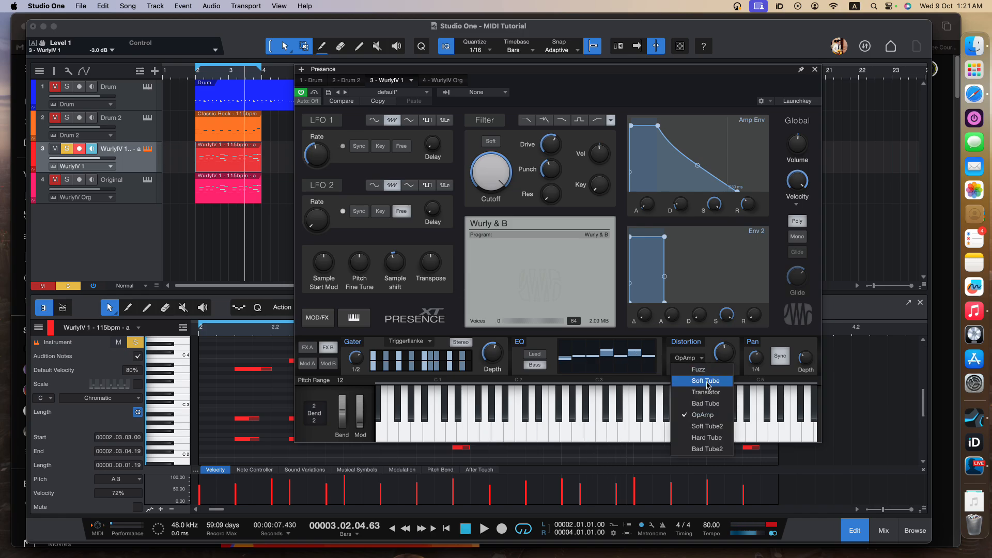
click(708, 426)
key(space)
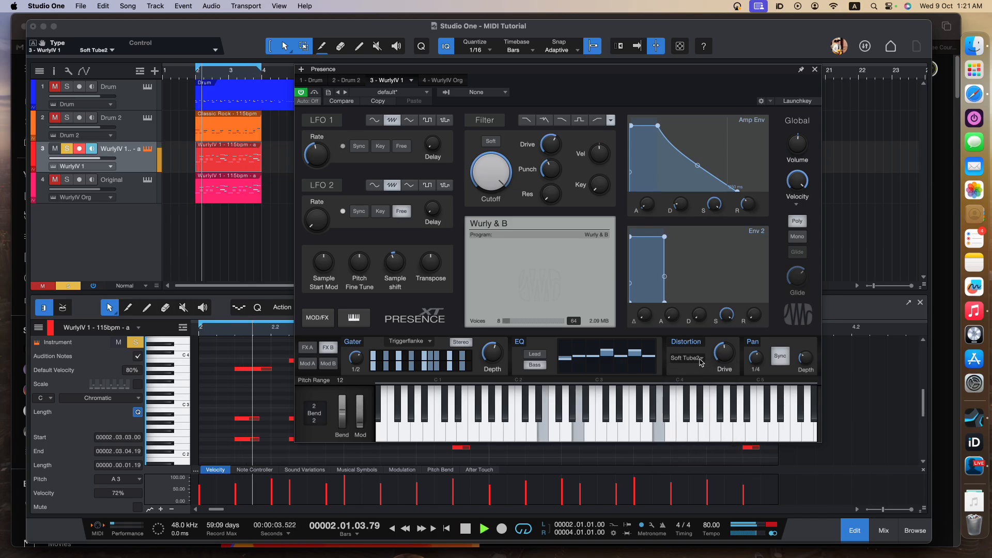
click(701, 363)
click(701, 367)
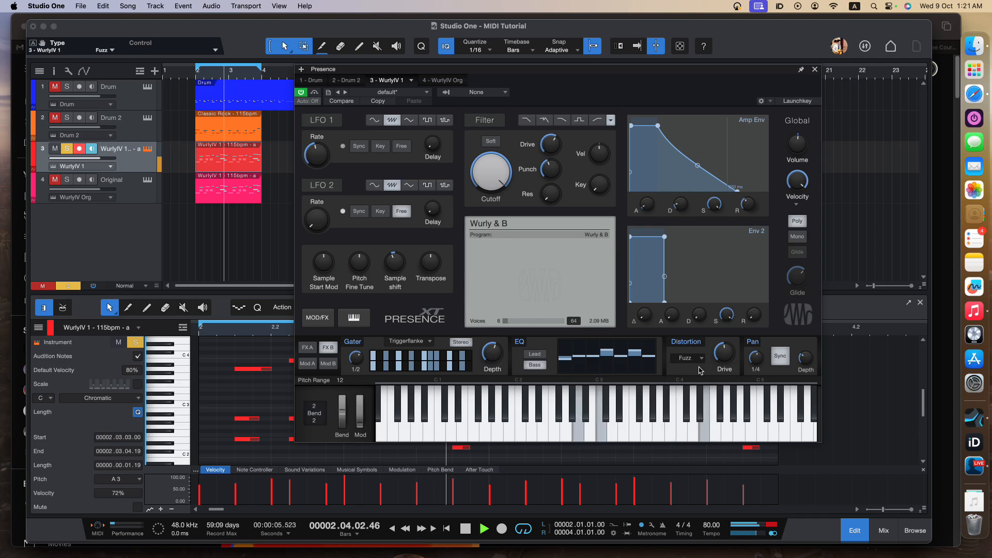
click(699, 363)
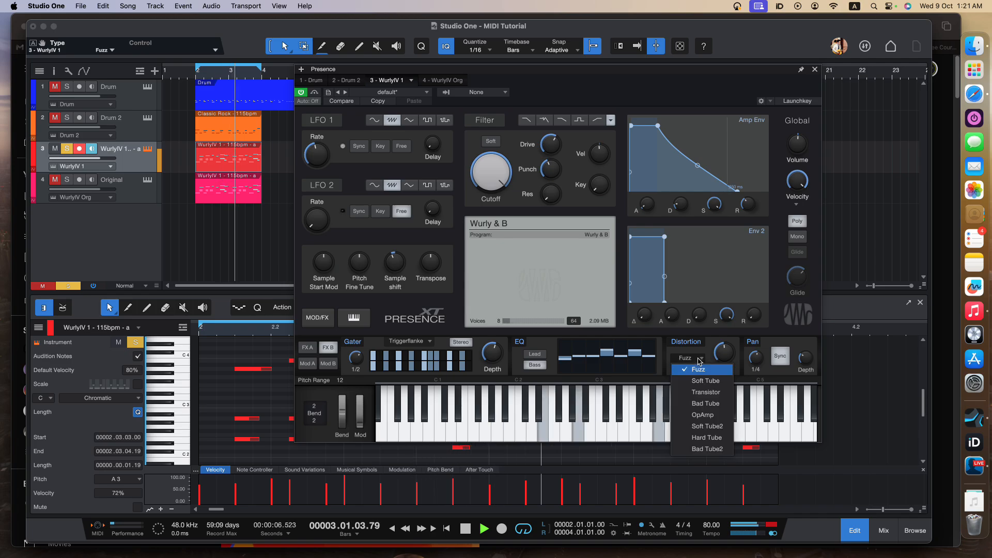
click(705, 393)
click(698, 358)
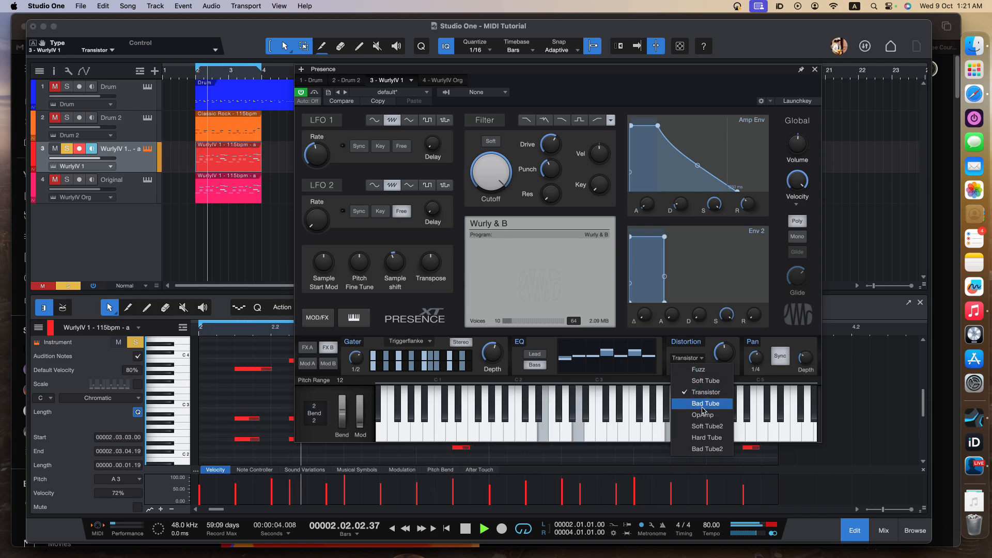
click(702, 370)
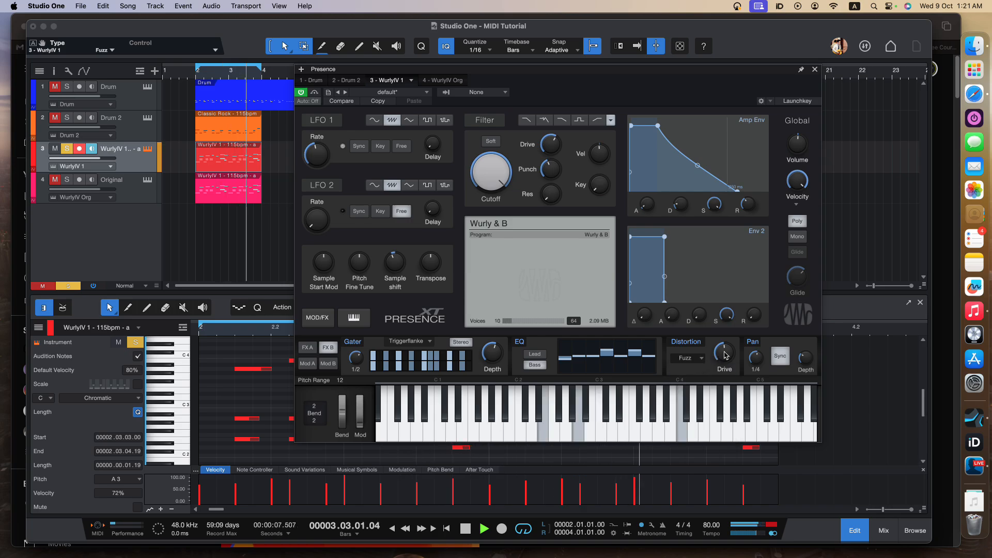
drag(723, 358, 725, 360)
key(space)
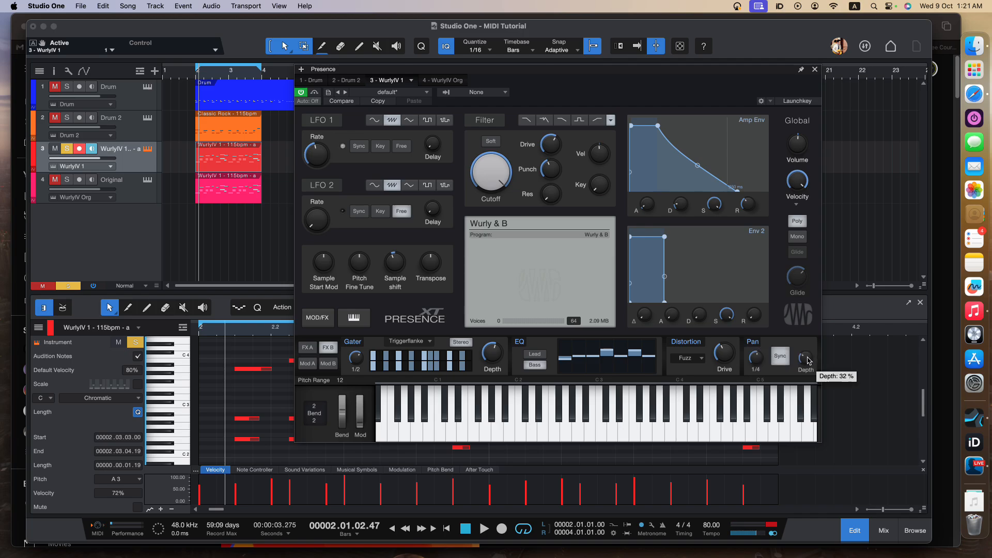
Audition the Pan effect with the playing loop and set its depth to 94 %
key(space)
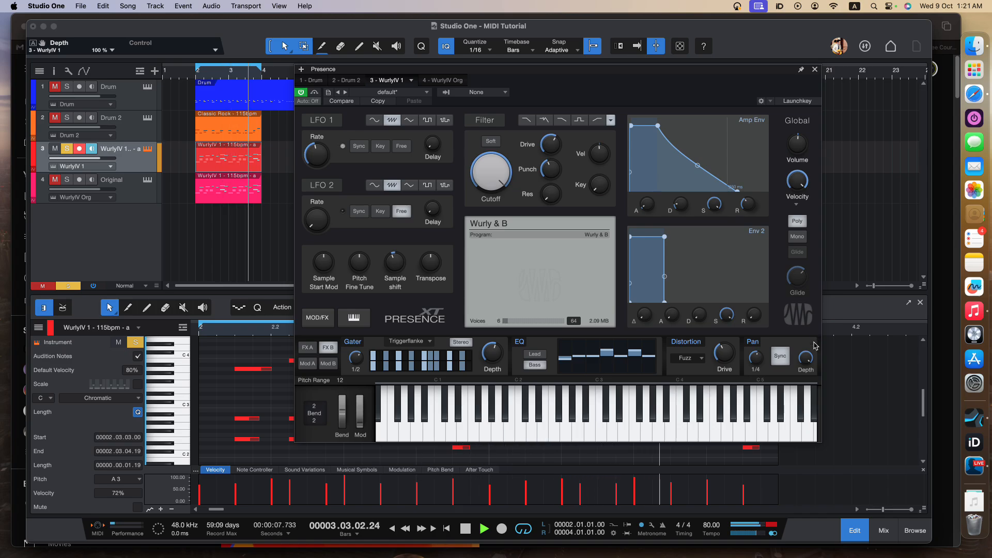
drag(806, 359, 806, 364)
key(space)
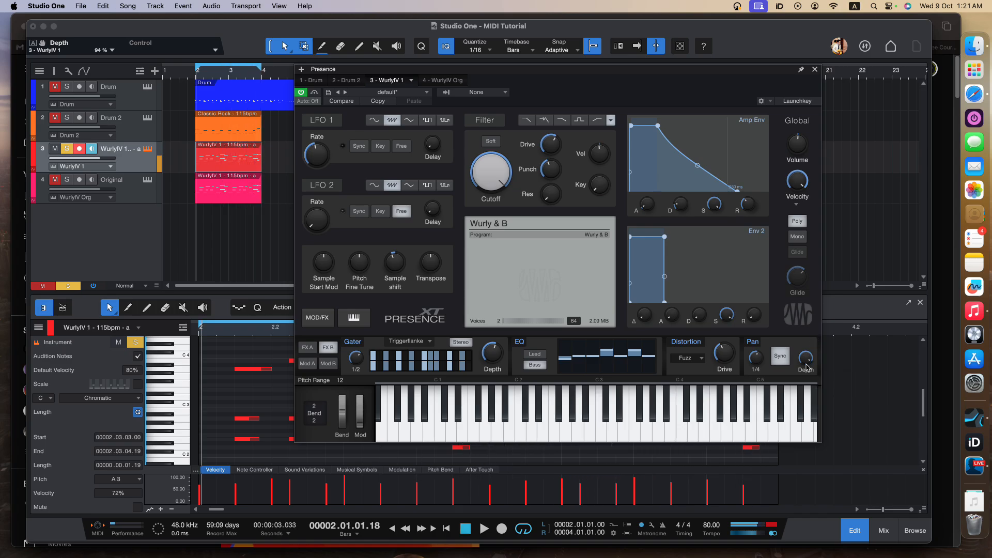
On the Mod A page, assign Amp Env to modulation slot 1 at 100% amount, and change its main source to Velocity
click(308, 363)
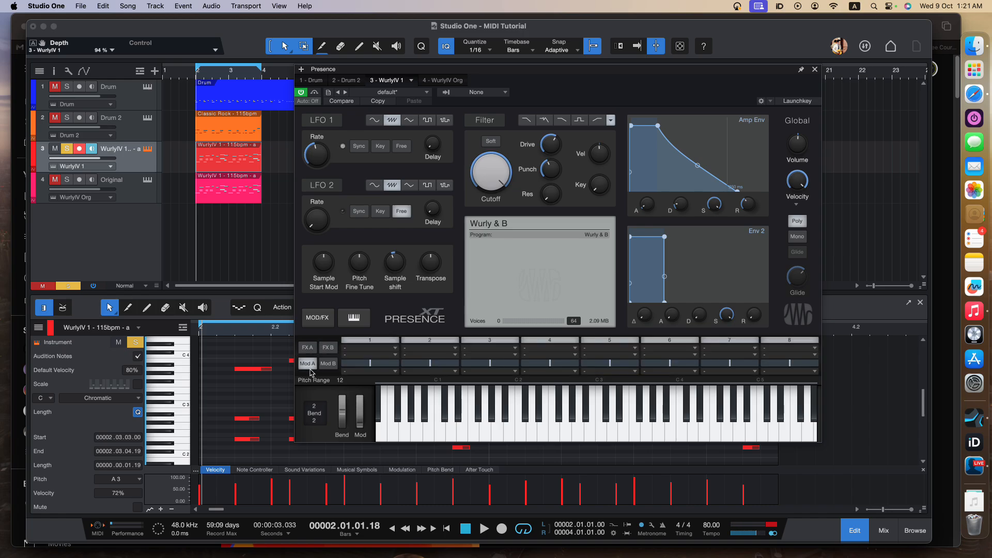
click(396, 350)
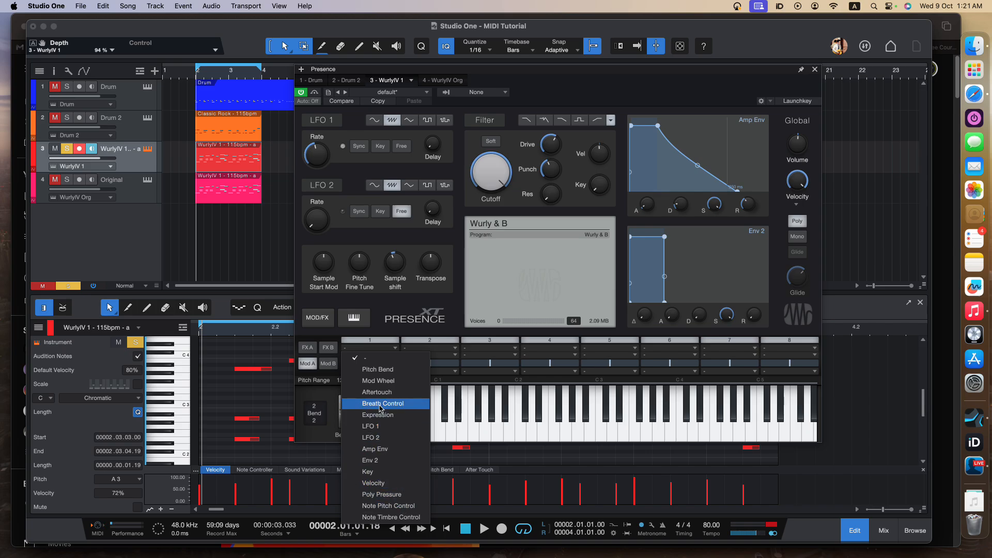
click(387, 455)
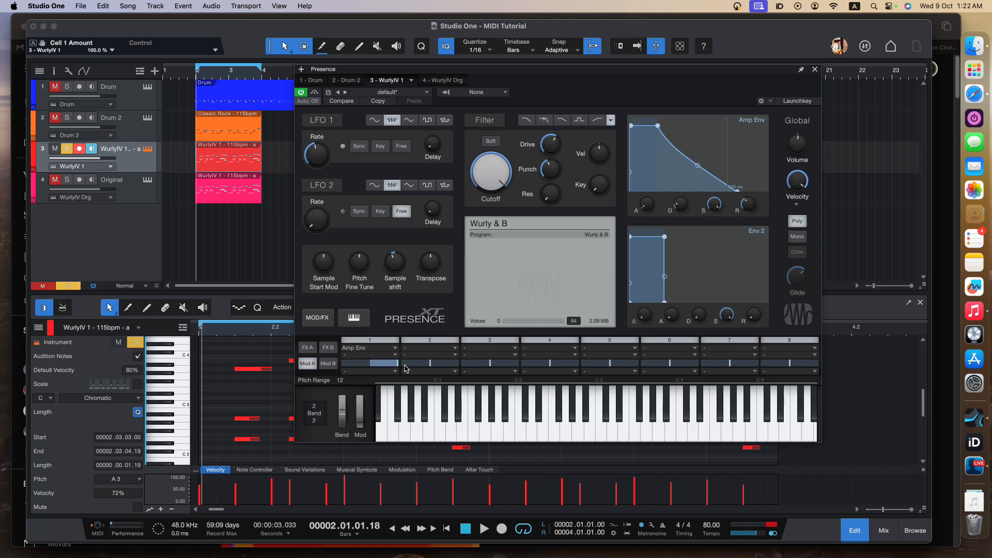
click(360, 349)
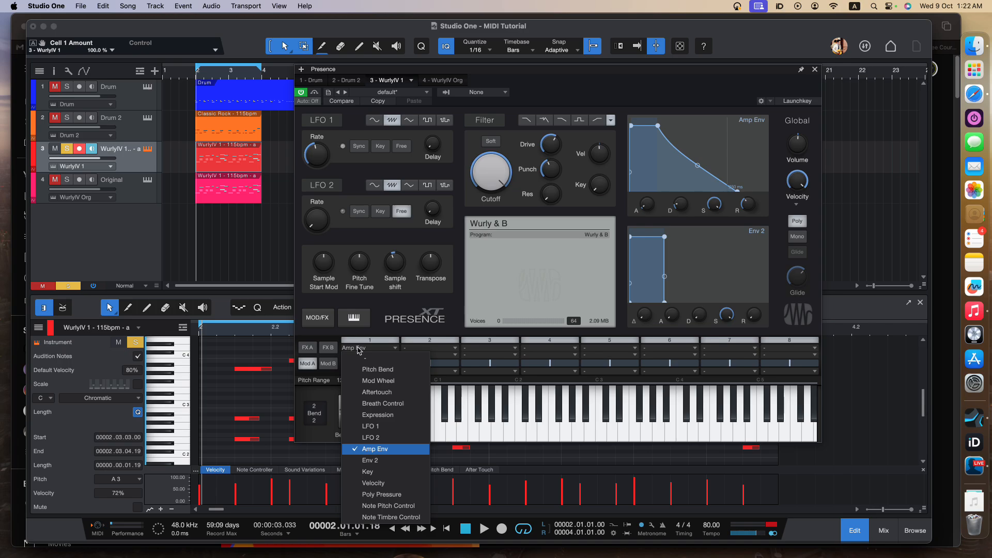
click(397, 483)
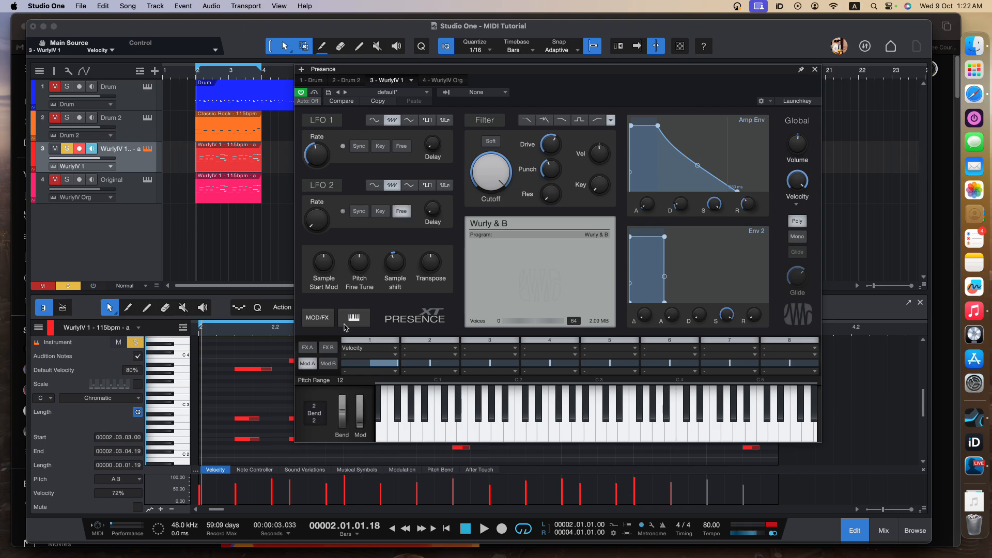
Sweep Sample Start Mod up to 100000 and back down during playback, leaving it at 1000
key(space)
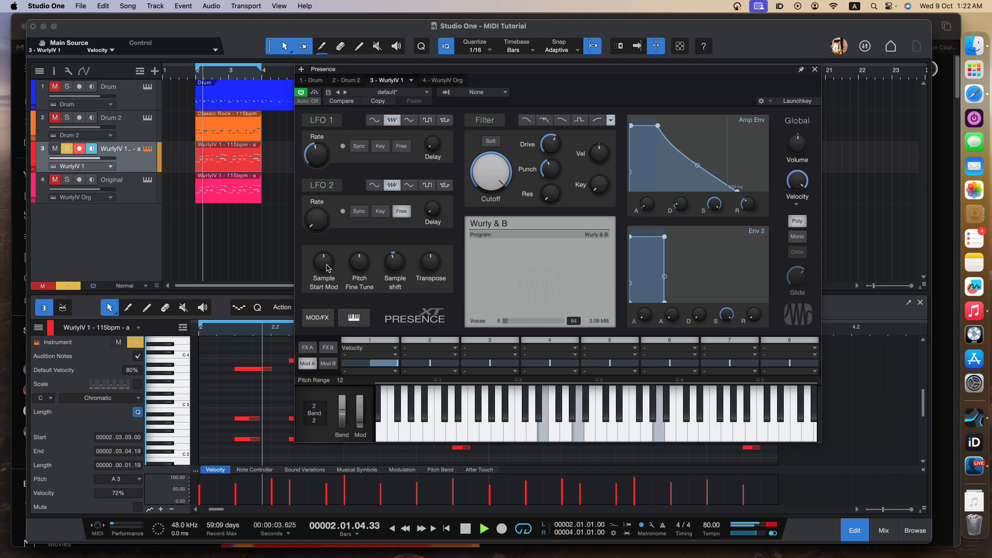
drag(326, 268, 326, 162)
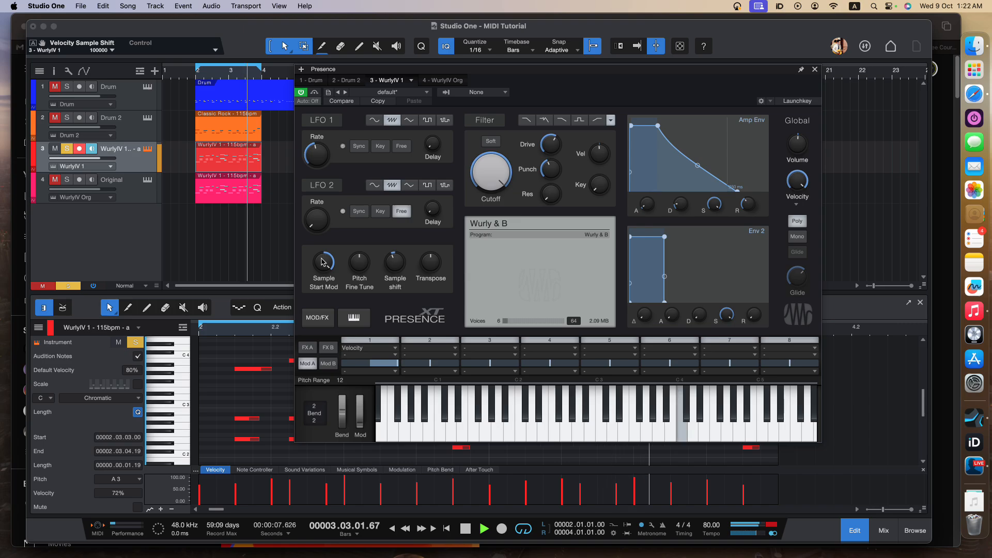
drag(322, 262, 356, 483)
drag(316, 274, 326, 223)
key(space)
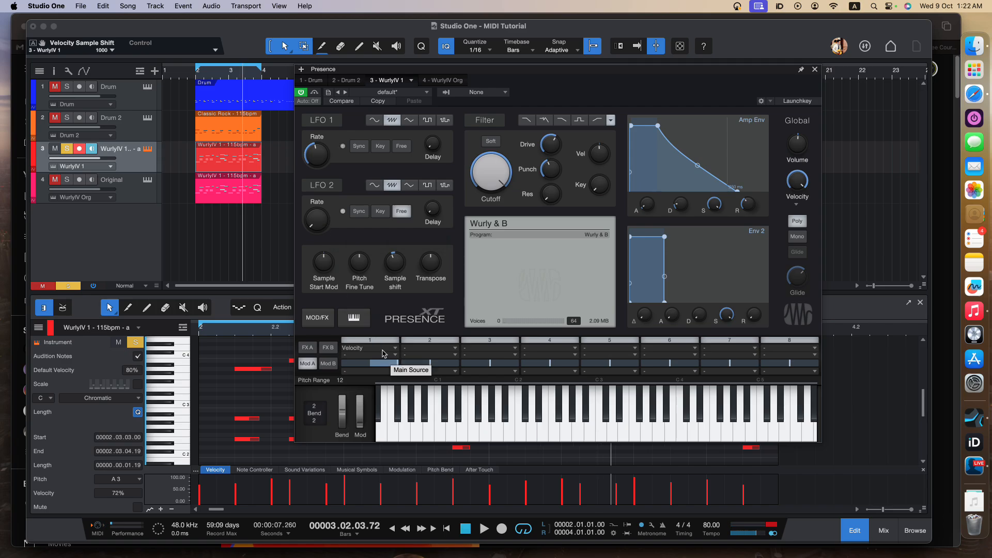
Clear the main source of modulation slot 1 and return to the FX A page
click(365, 349)
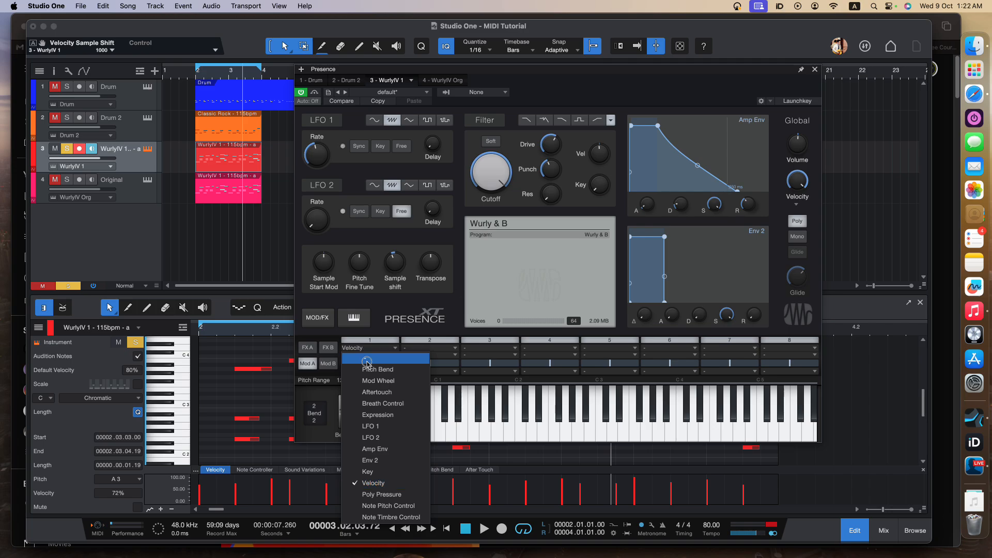
click(366, 350)
click(306, 347)
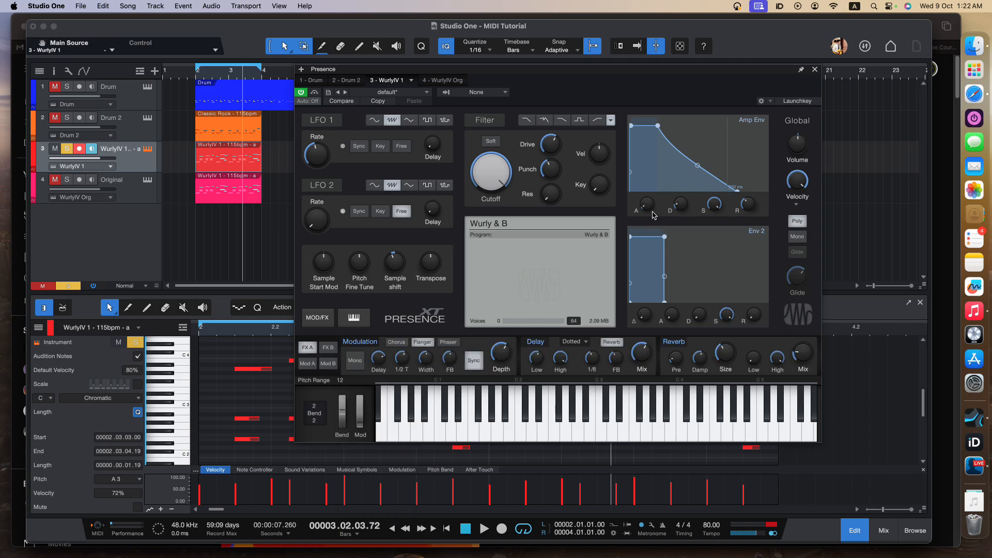
mouse_move(650, 205)
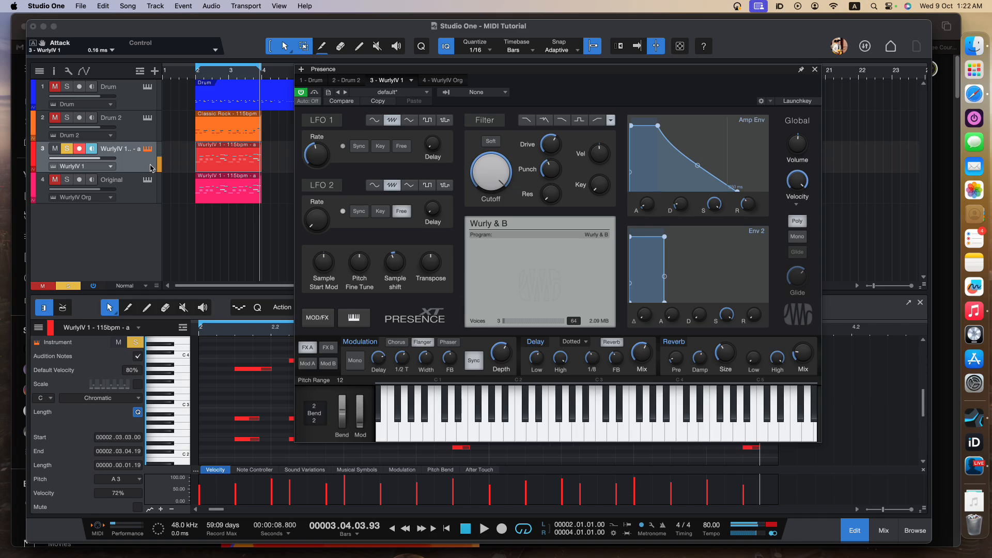
Audition the full mix, compare it with the WurlyIV 1 and Original tracks soloed, and leave no track soloed
click(68, 150)
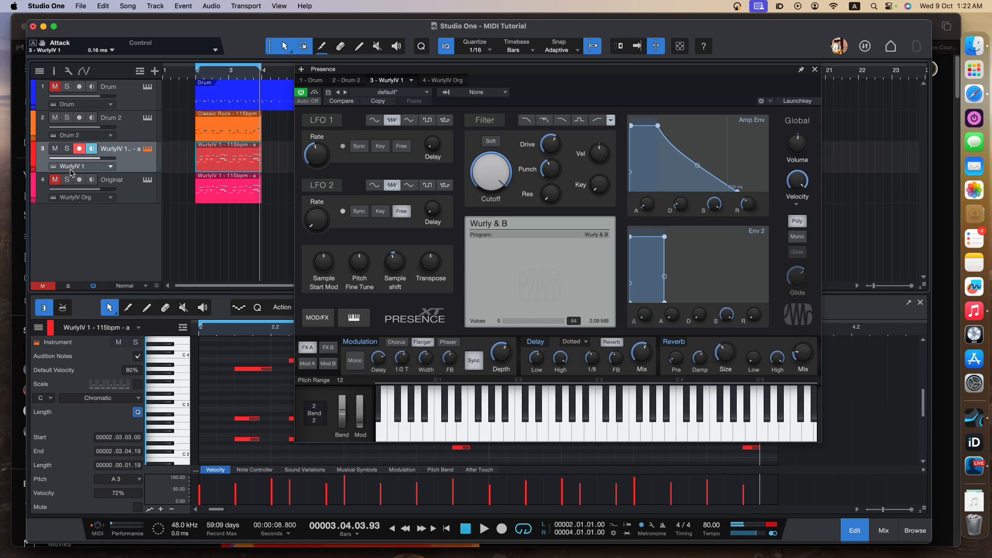
key(space)
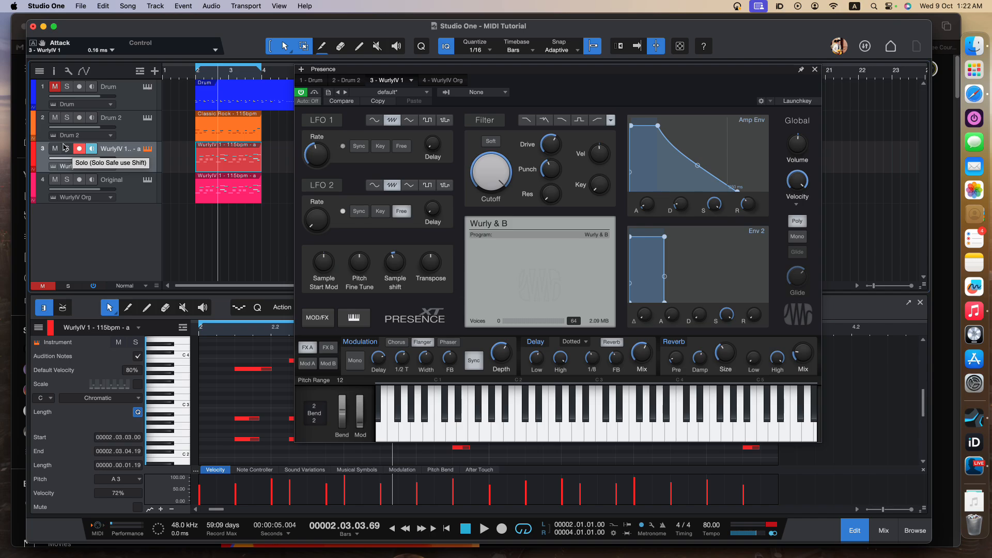
click(67, 148)
click(67, 181)
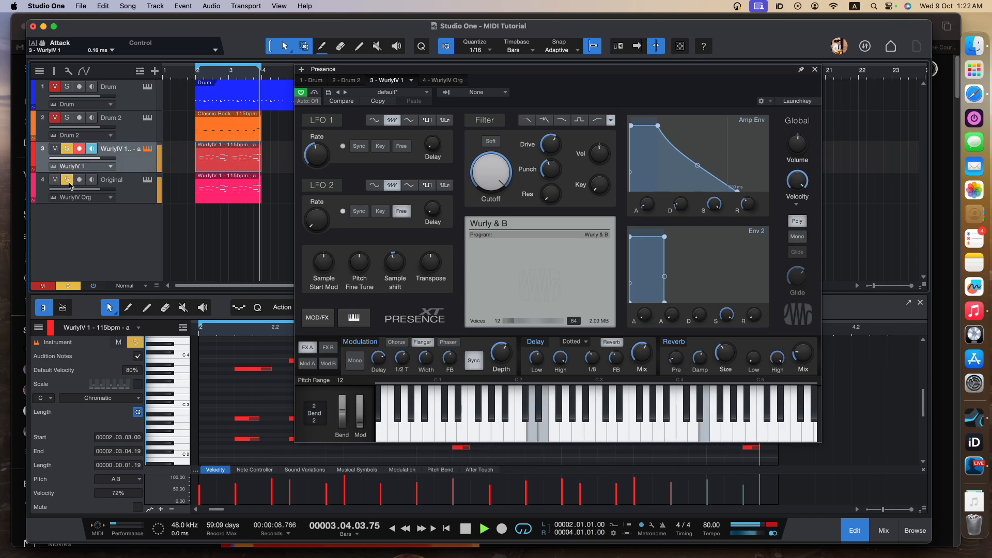
click(67, 182)
key(space)
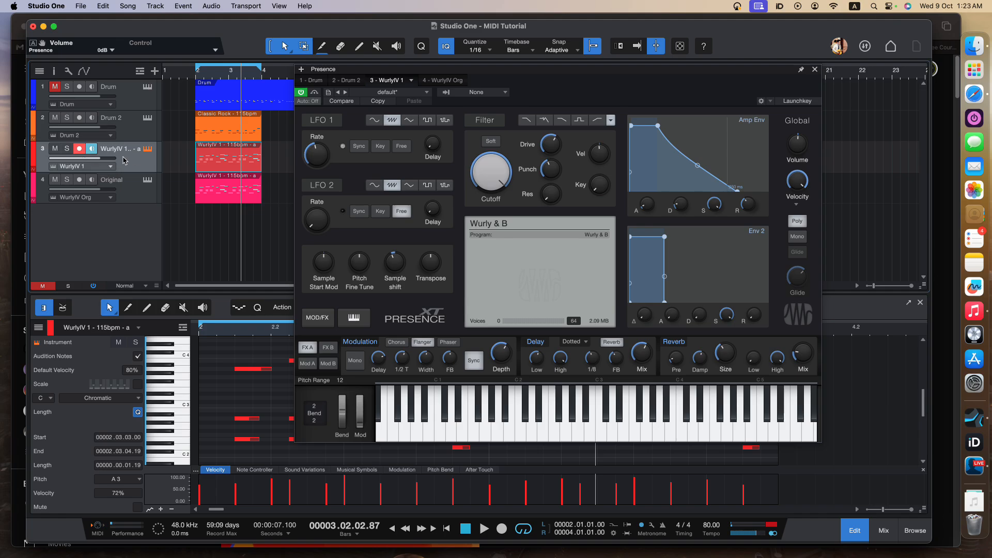
Close Presence and, in the mixer, lower the WurlyIV 1 volume to -3.7 dB and WurlyIV Org to -10.4 dB during playback
key(space)
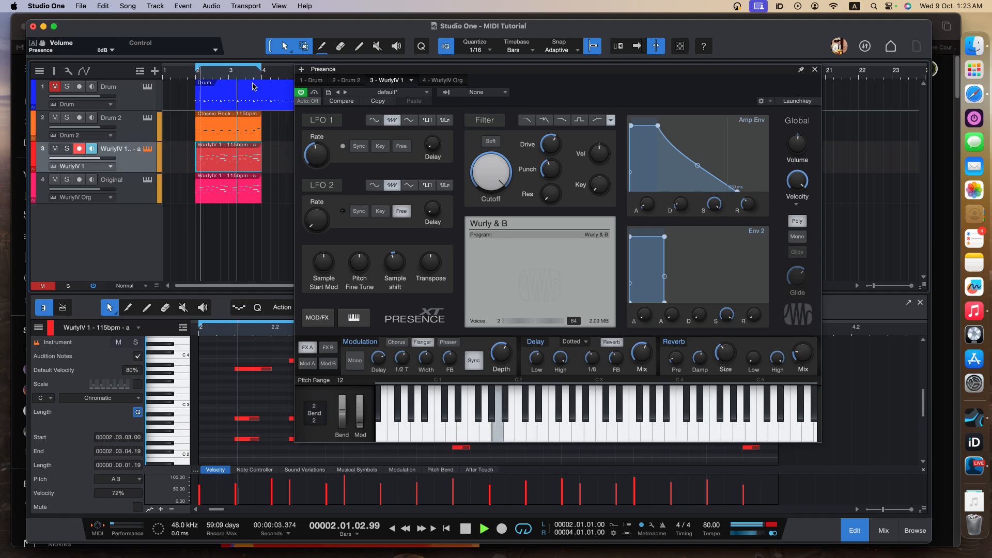
click(815, 69)
click(882, 530)
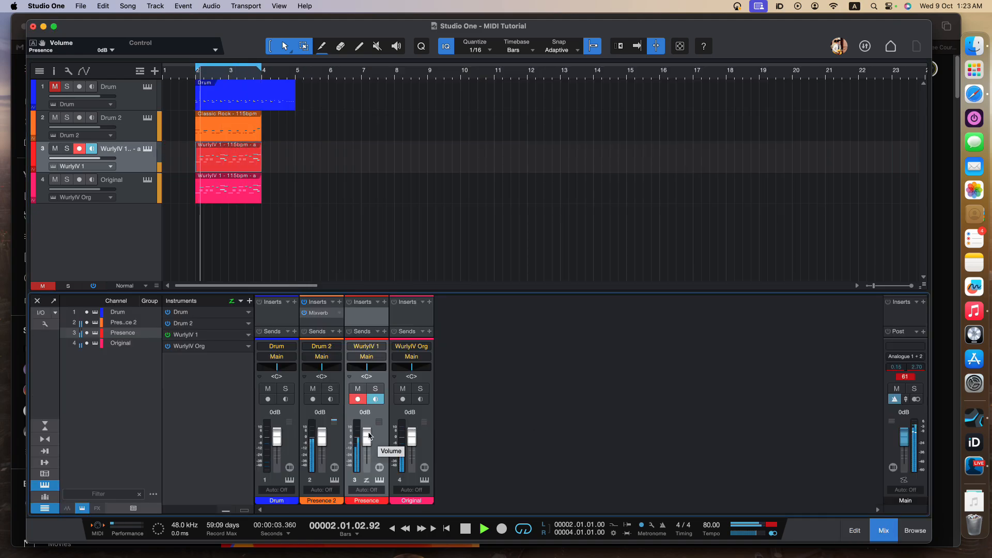
drag(370, 436, 370, 446)
mouse_move(370, 446)
mouse_down()
mouse_move(413, 443)
mouse_move(413, 452)
mouse_move(368, 443)
mouse_up()
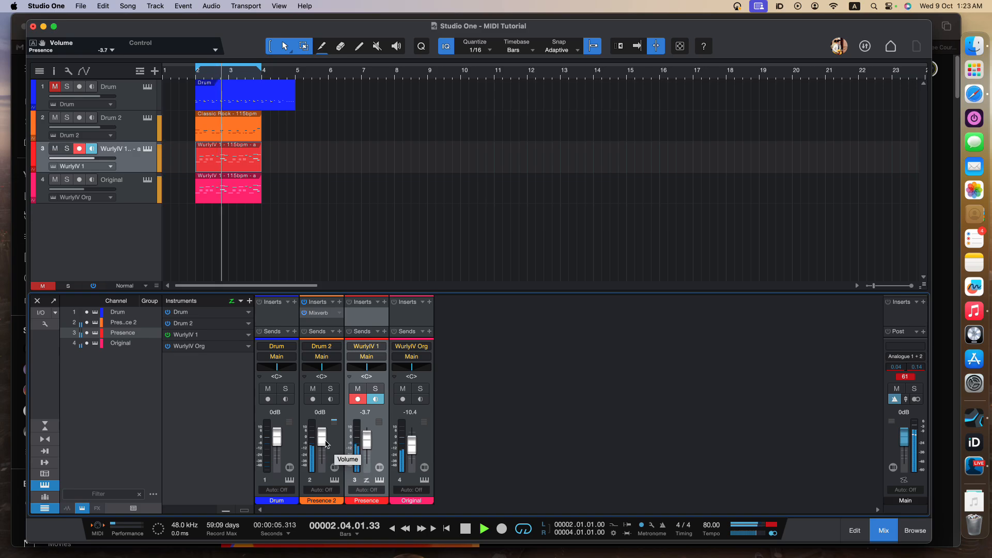
key(space)
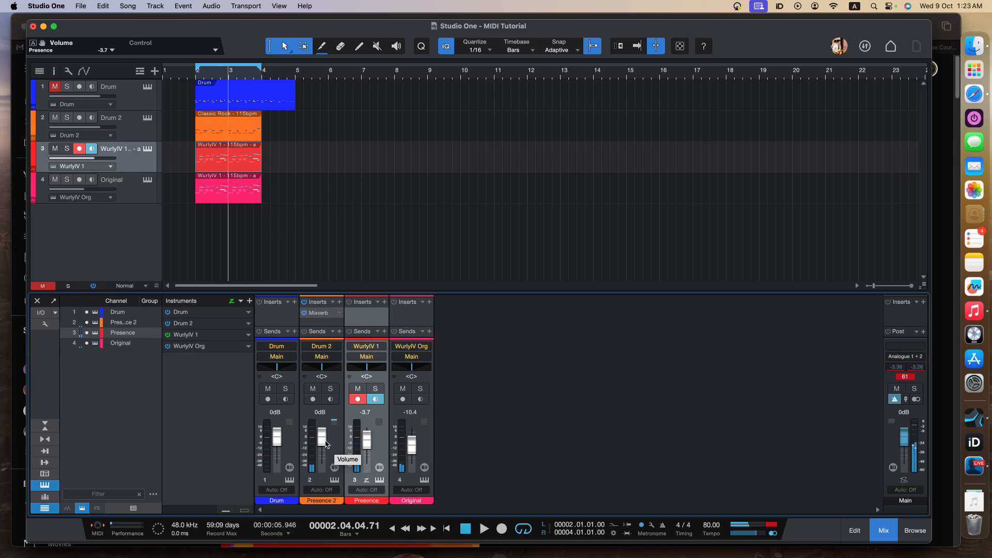
key(super+Tab)
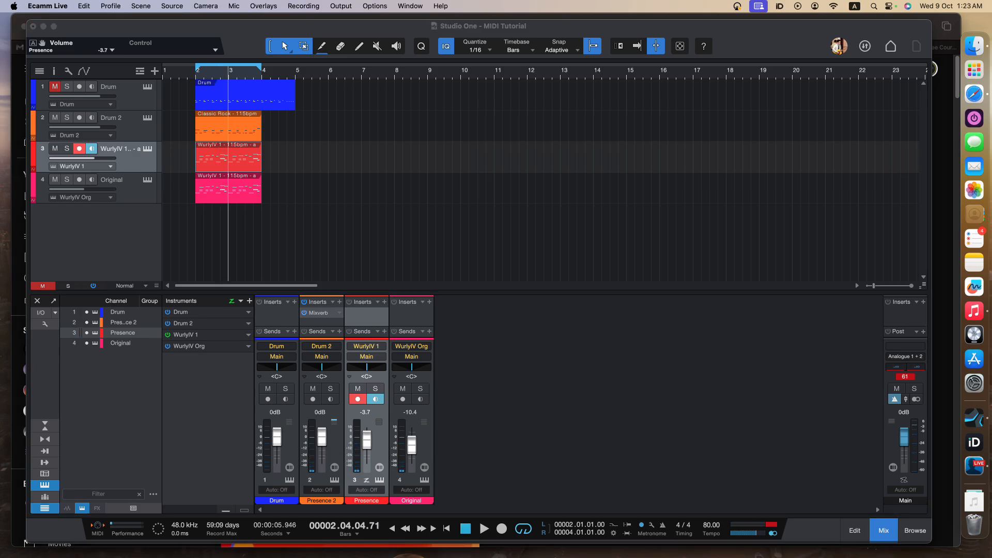